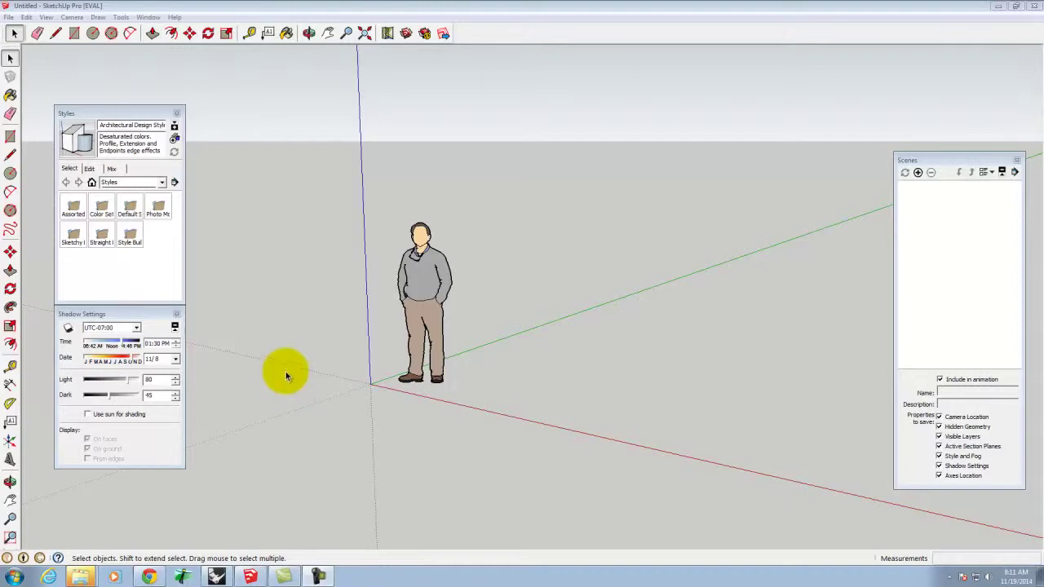
- Delete the default standing person figure from the model
left_click(387, 308)
key("Delete")
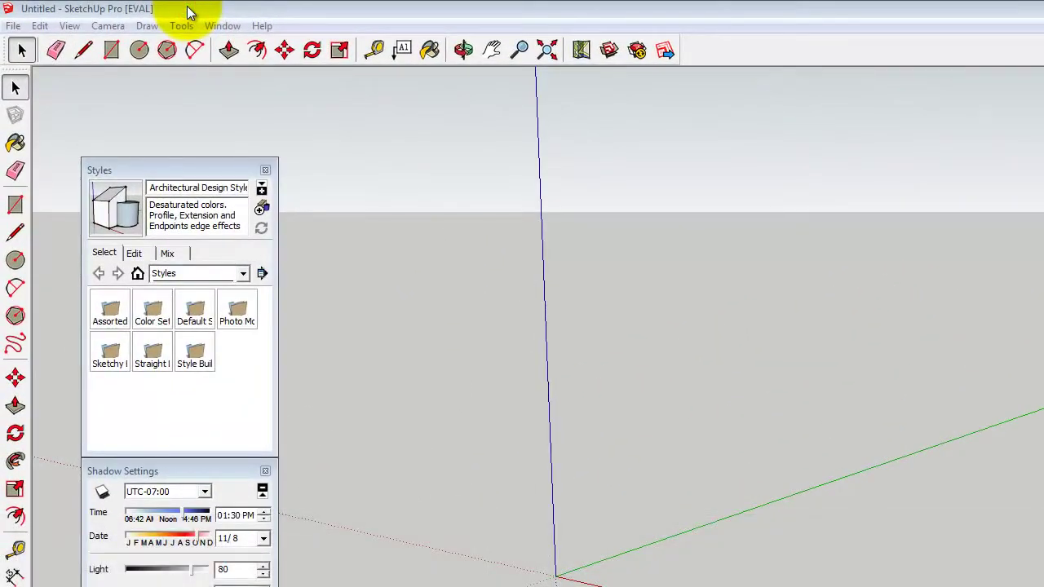
- Start a file import, browse to the Ex120 folder inside A135, and list AutoCAD files (*.dwg, *.dxf)
left_click(14, 26)
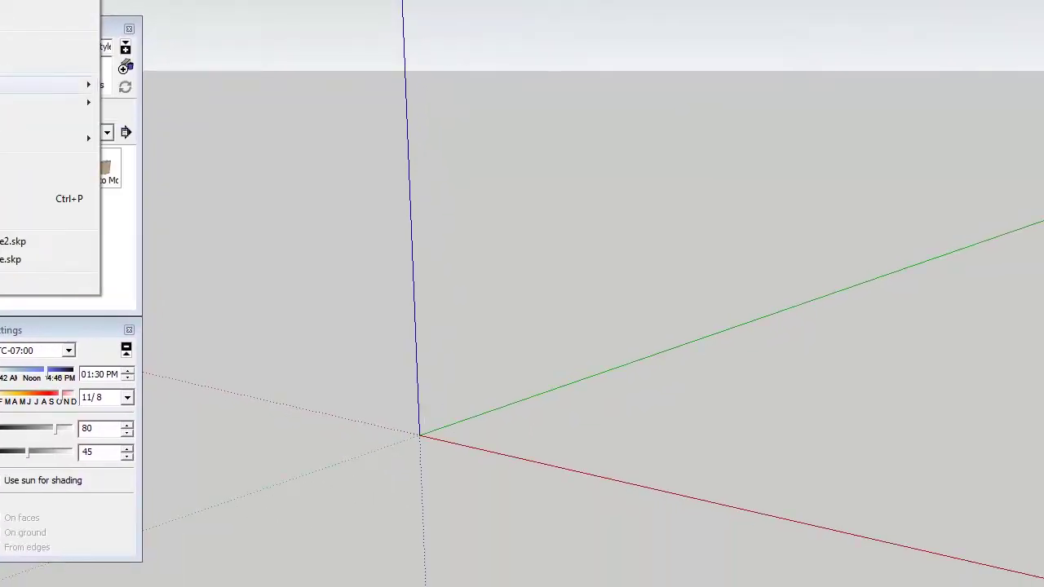
left_click(9, 120)
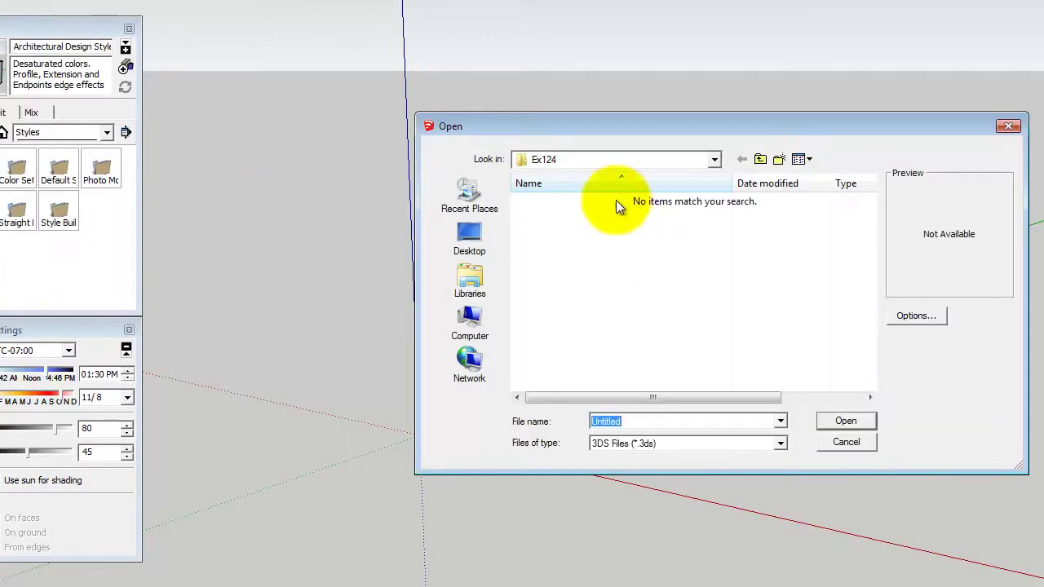
left_click(759, 159)
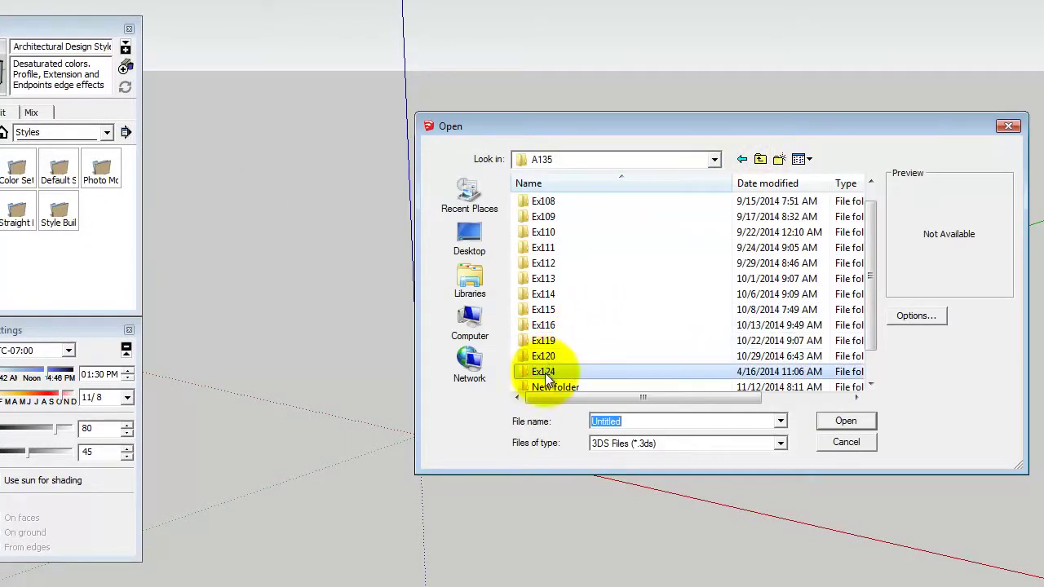
left_click(630, 158)
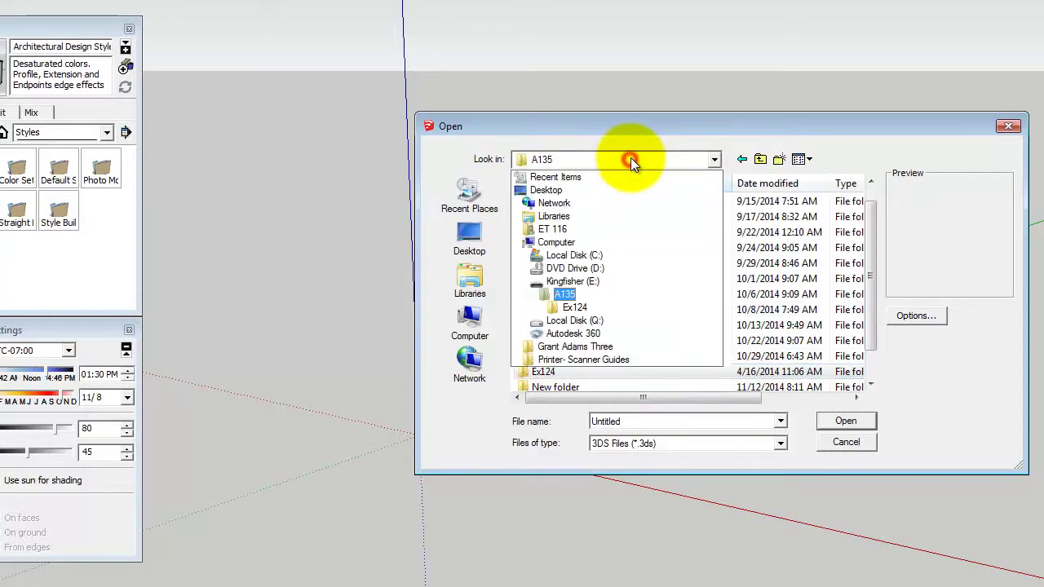
left_click(571, 296)
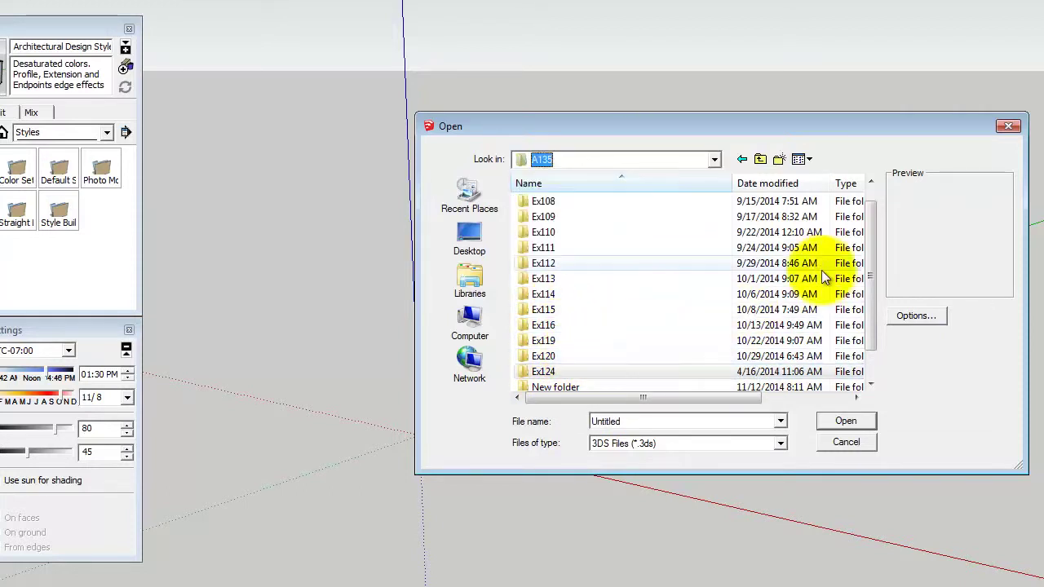
left_click_drag(871, 262, 871, 282)
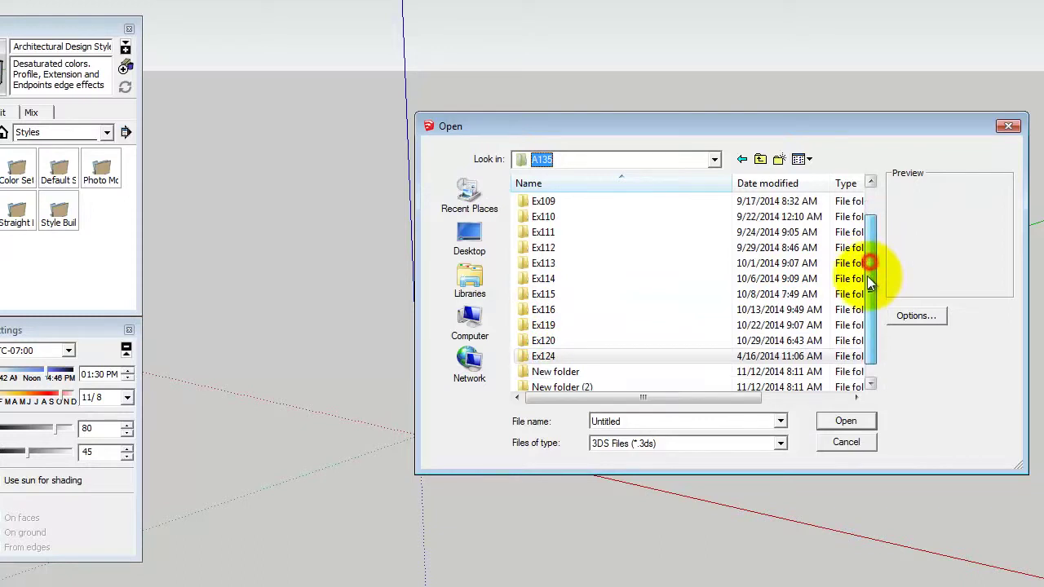
double_click(543, 340)
left_click(644, 445)
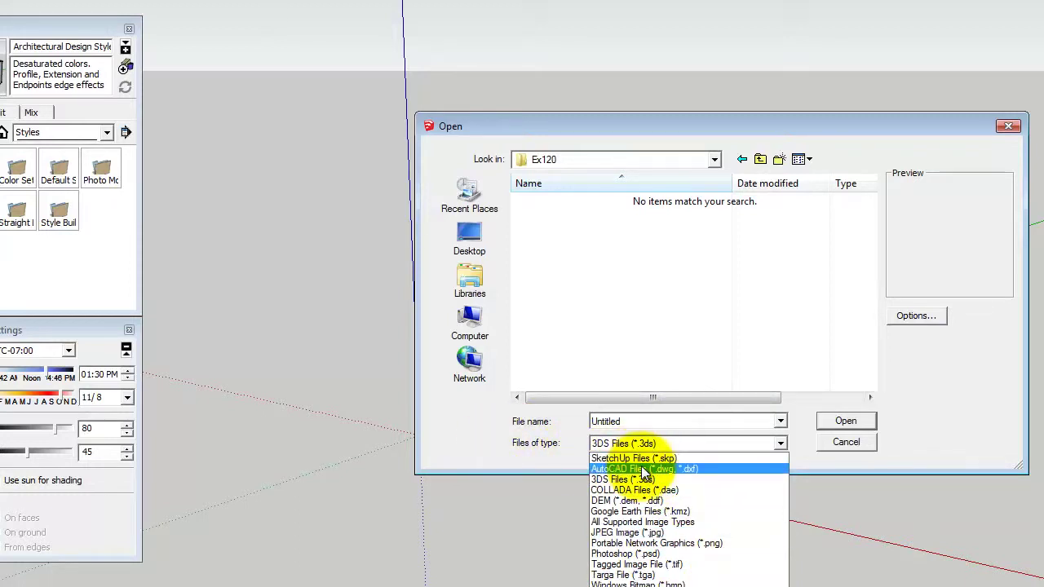
left_click(644, 469)
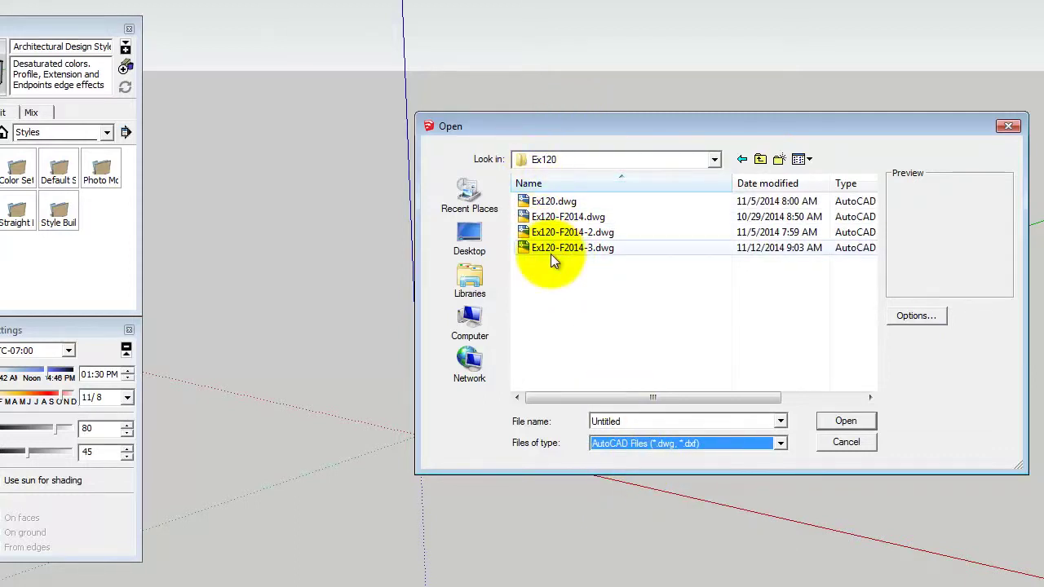
- Choose Ex120-F2014-3.dwg for import and set the AutoCAD import units to inches
left_click(575, 247)
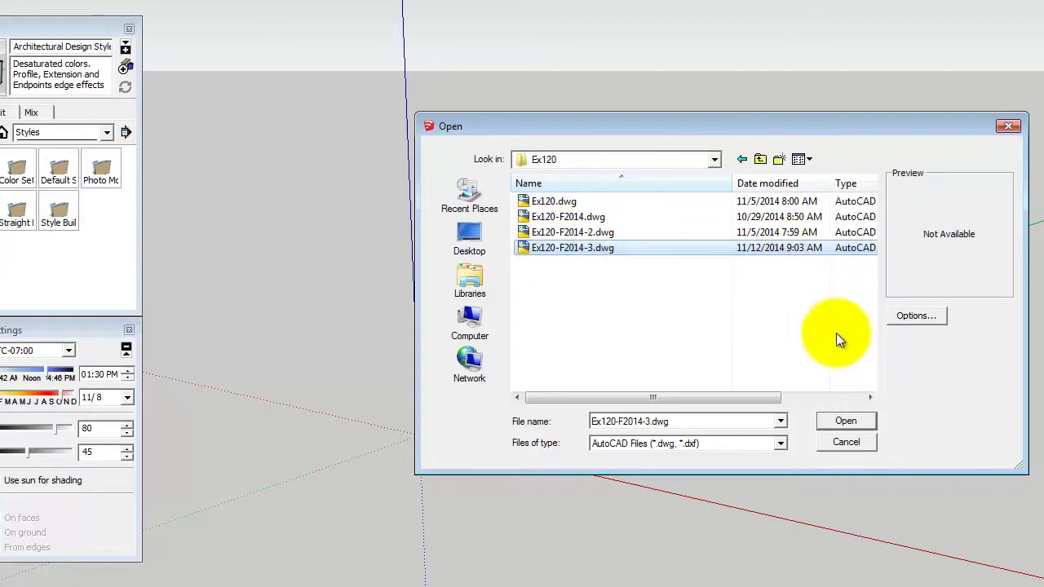
left_click(918, 319)
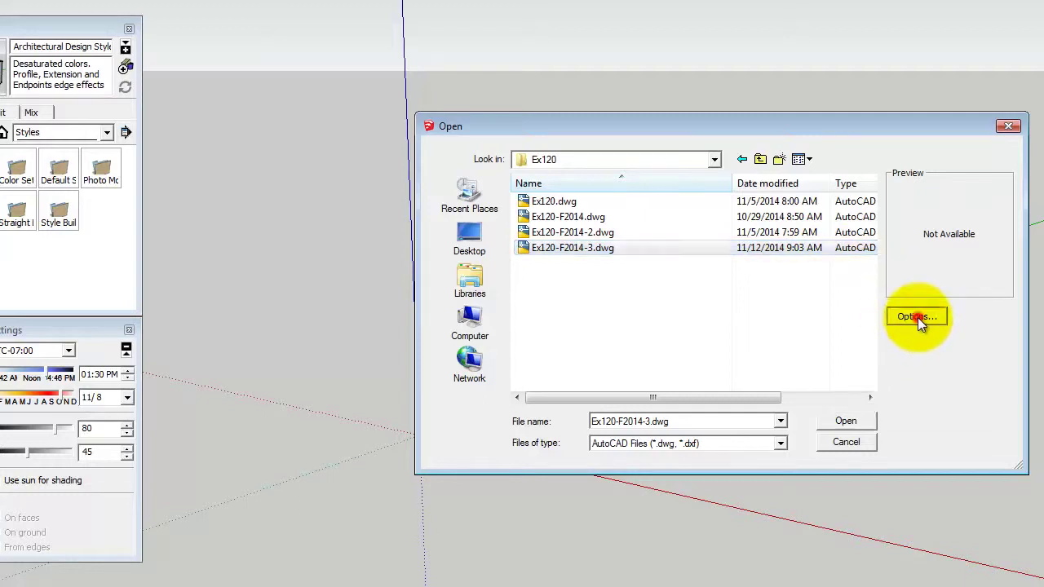
left_click_drag(759, 203, 696, 177)
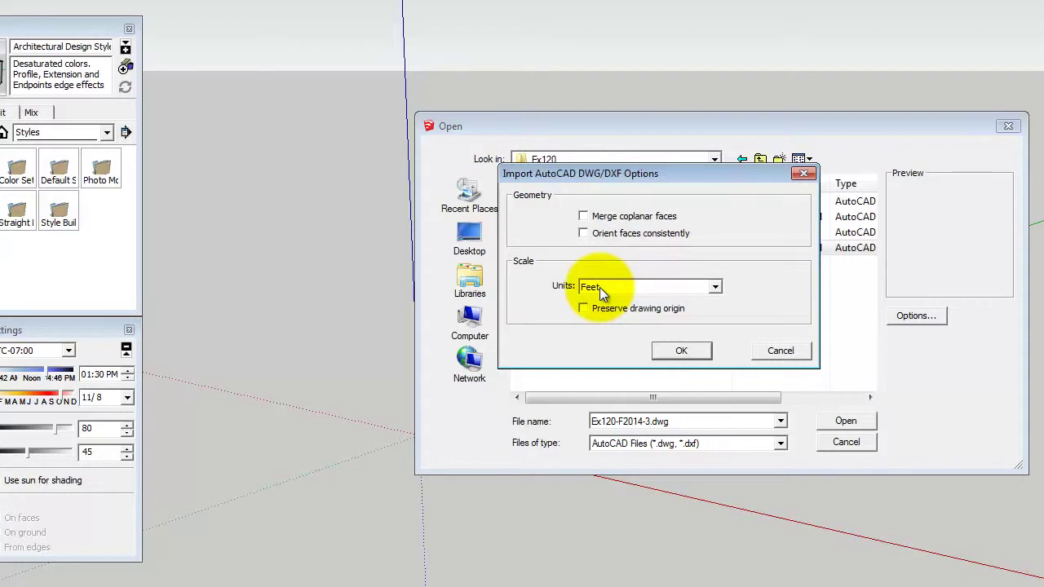
left_click(630, 287)
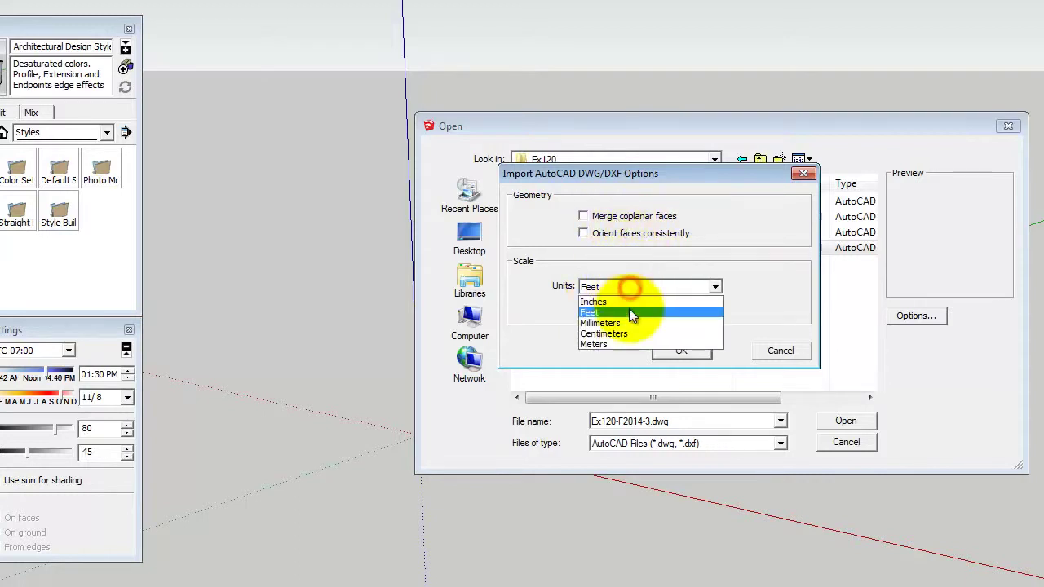
left_click(629, 299)
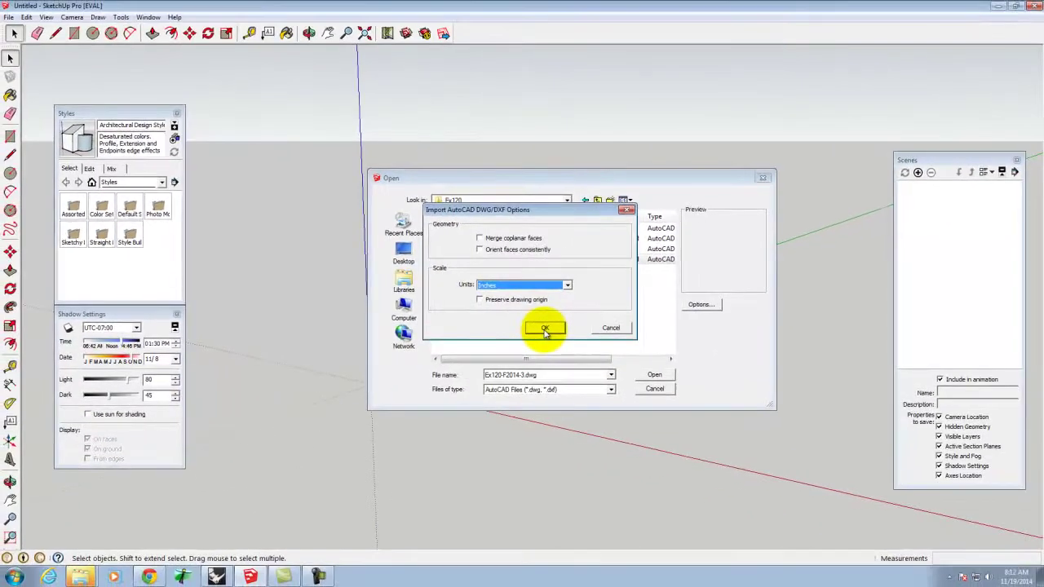
left_click(681, 351)
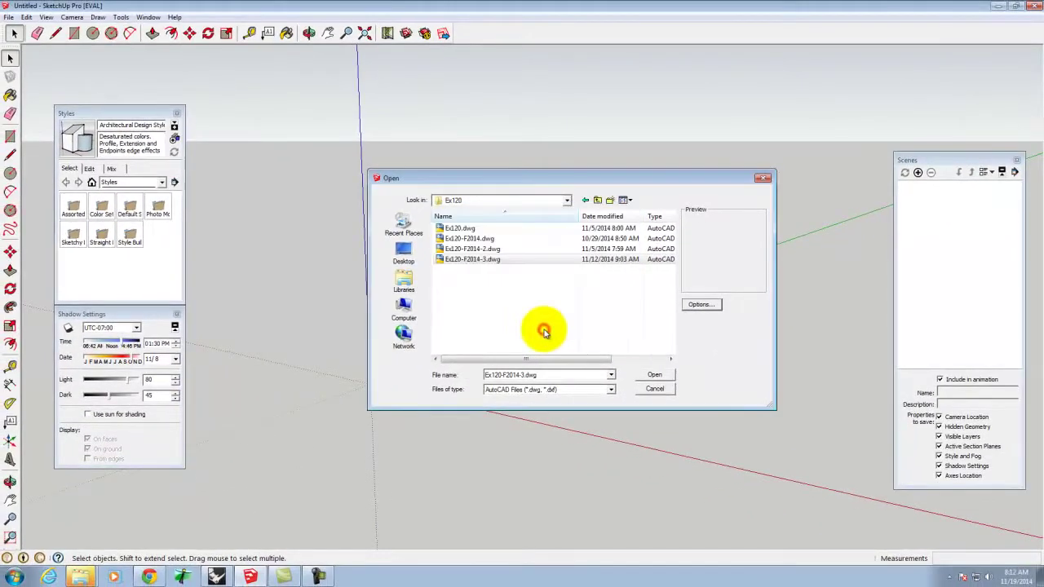
- Try to import Ex120-F2014-3.dwg into the model
left_click(657, 376)
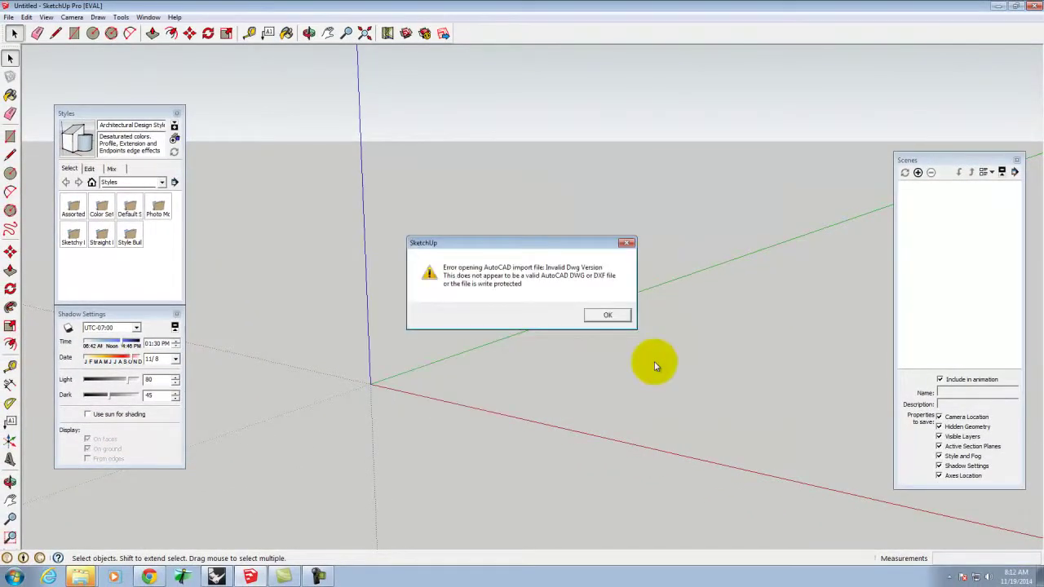
left_click(608, 317)
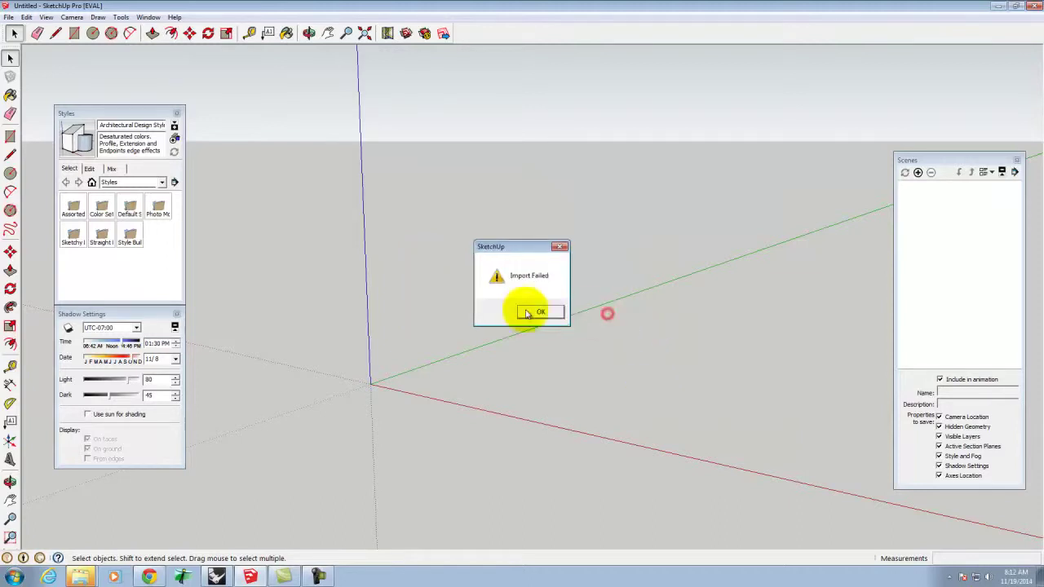
left_click(540, 310)
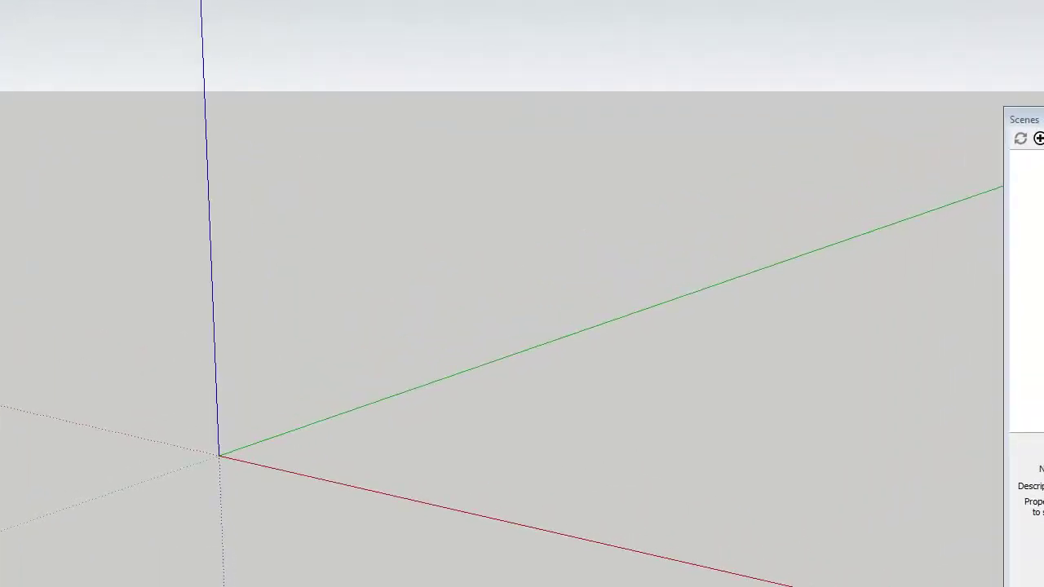
- In Windows Explorer, browse the Kingfisher (E:) drive to A135\Ex120 and examine the details of Ex120-F2014.dwg and Ex120.dwg
key("super+e")
double_click(529, 203)
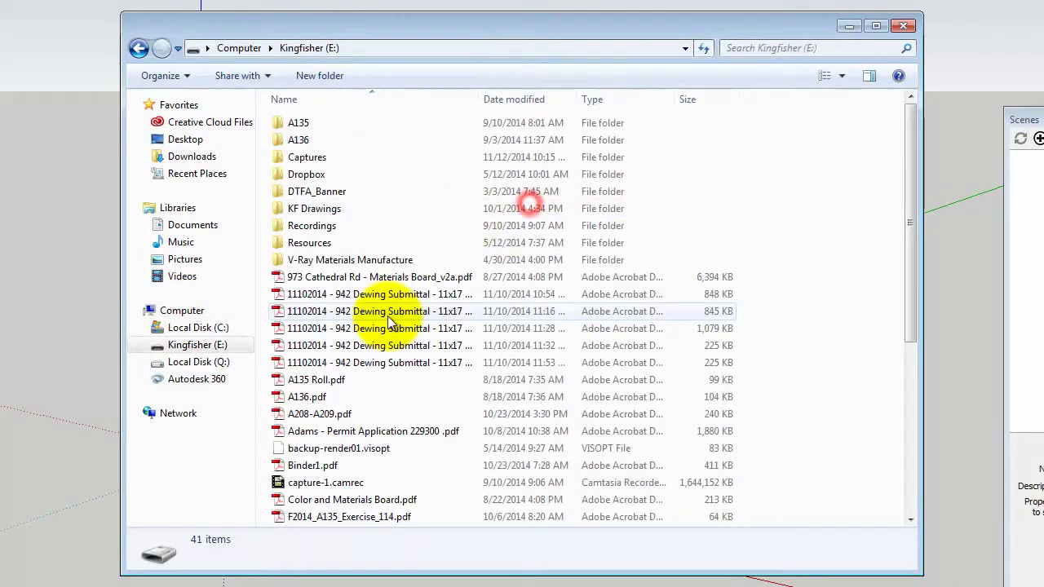
left_click(301, 140)
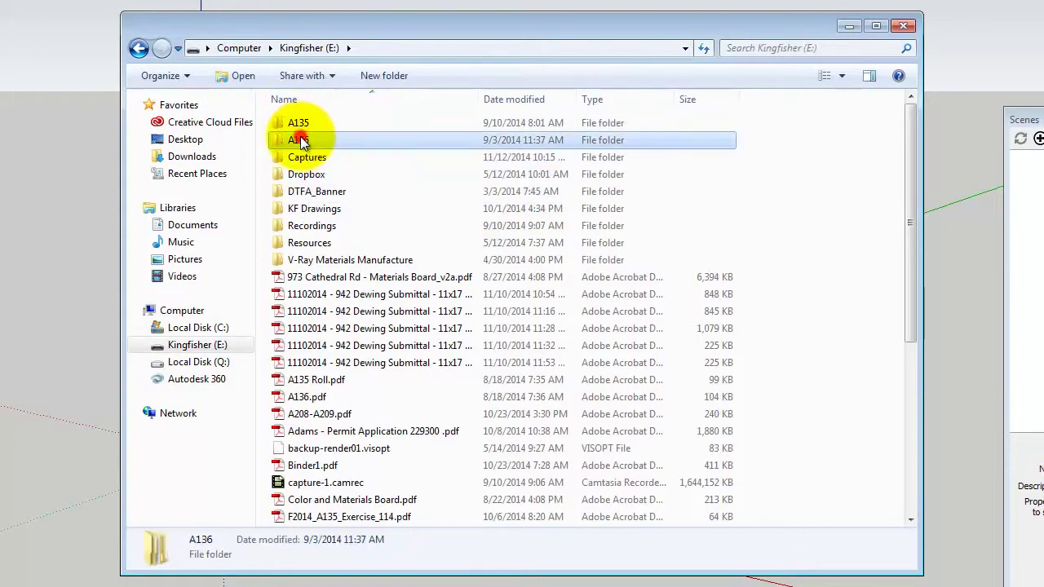
double_click(302, 141)
double_click(299, 122)
double_click(299, 311)
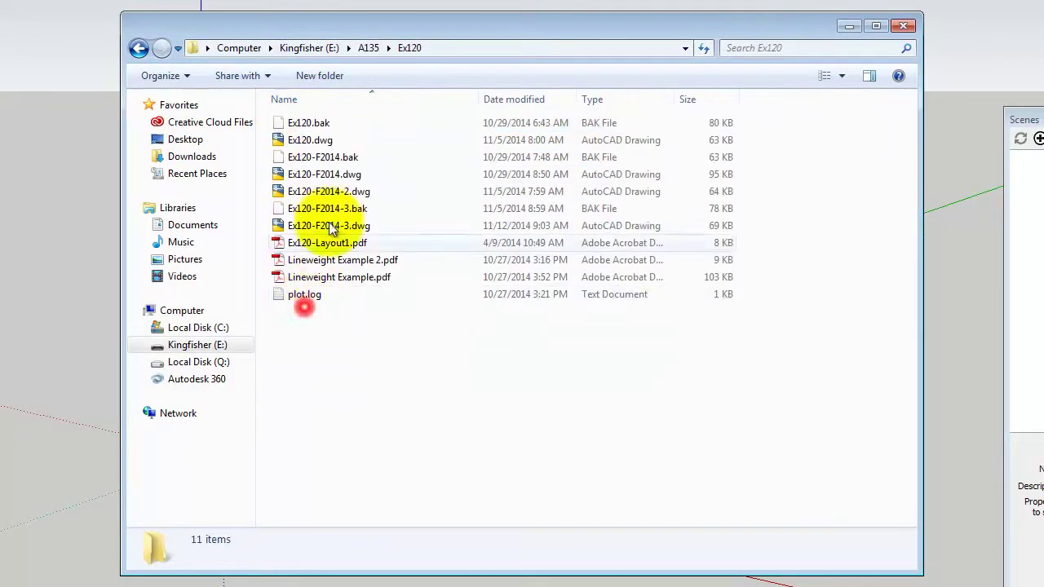
left_click(321, 173)
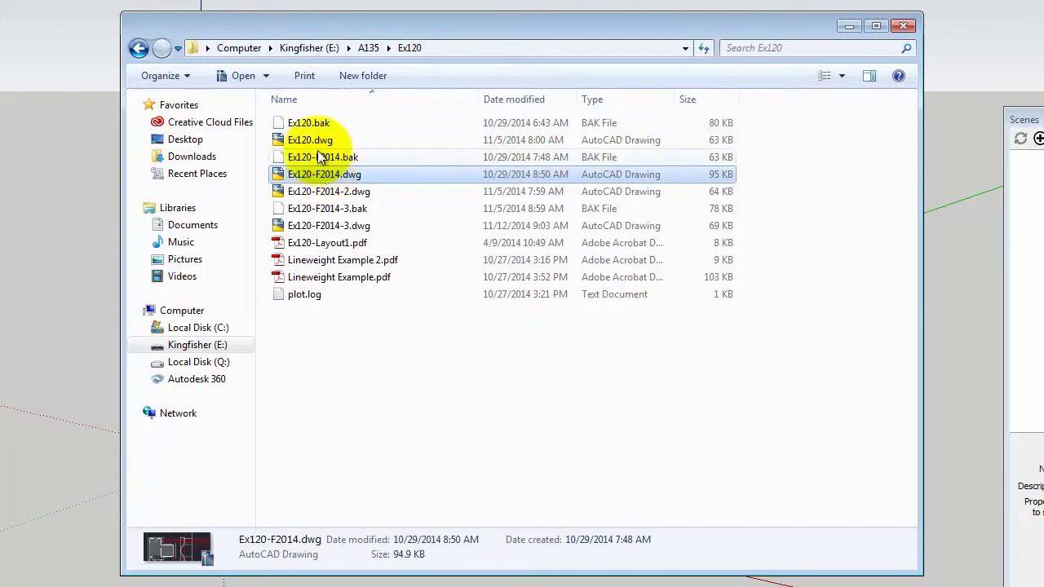
left_click(315, 141)
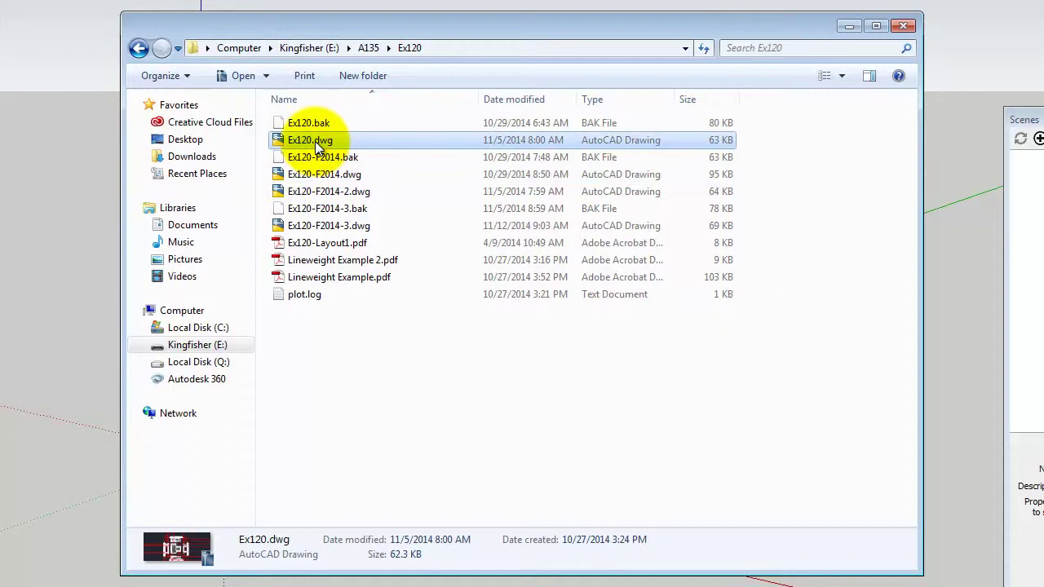
- Try to import the AutoCAD file Ex120.dwg into the SketchUp model with units in inches
left_click(173, 2)
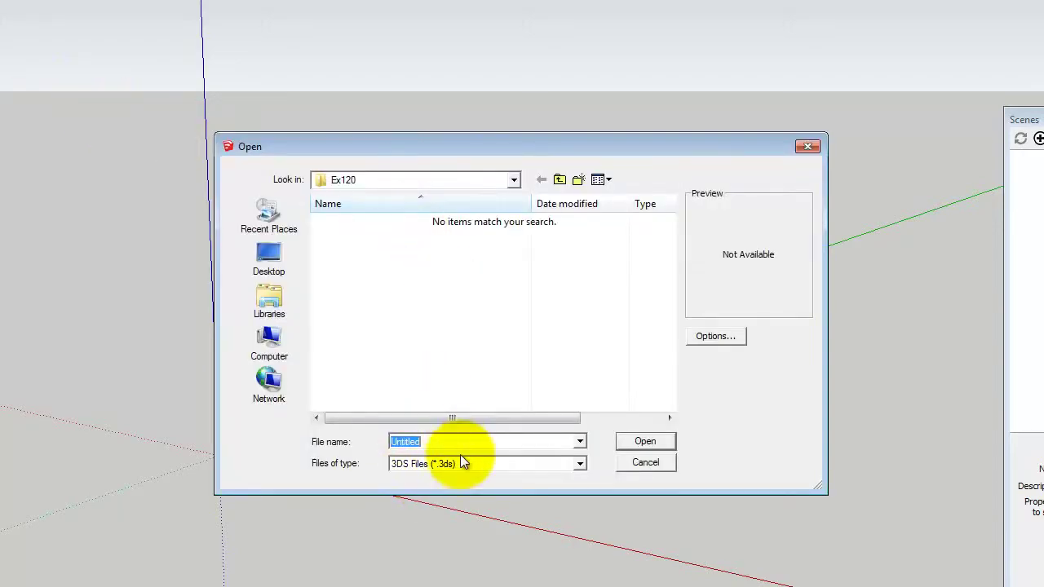
left_click(463, 462)
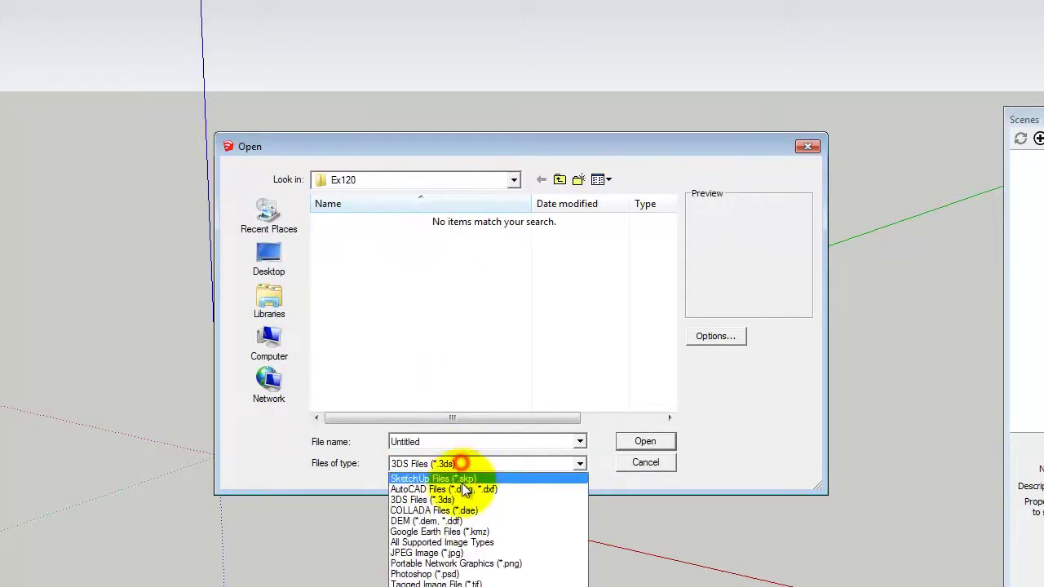
left_click(463, 482)
left_click(353, 221)
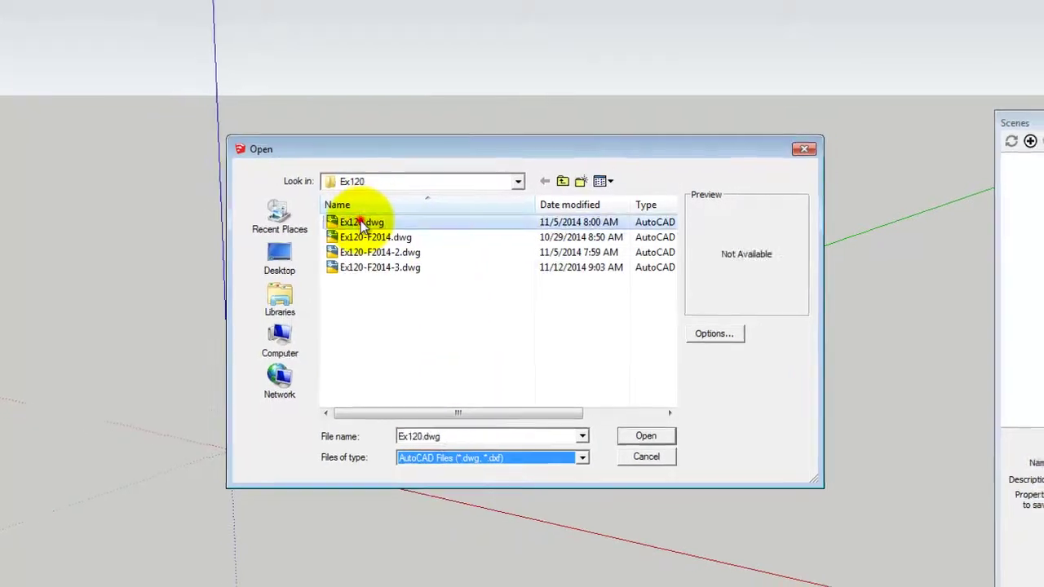
left_click(715, 336)
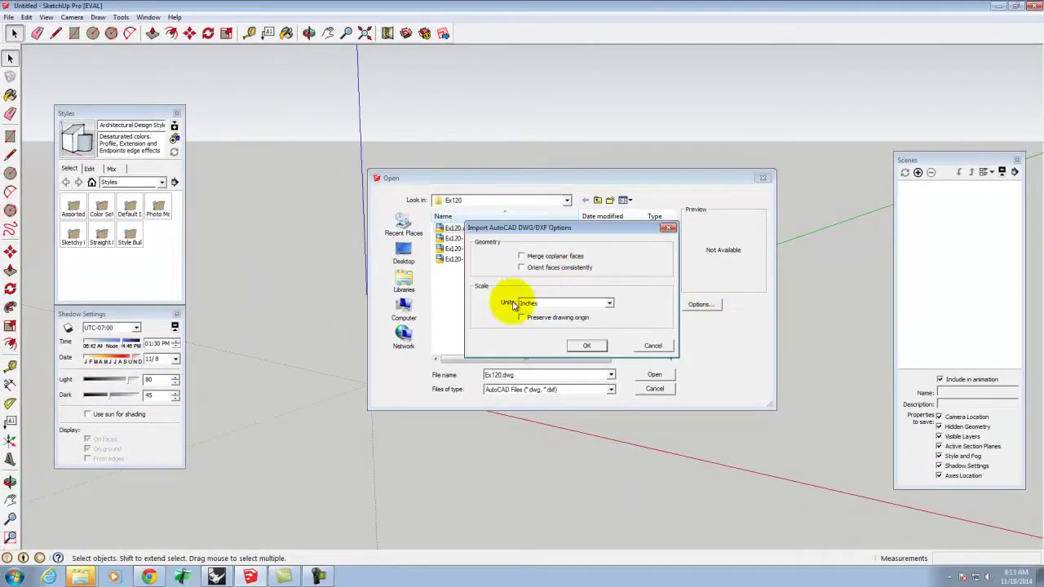
left_click(589, 346)
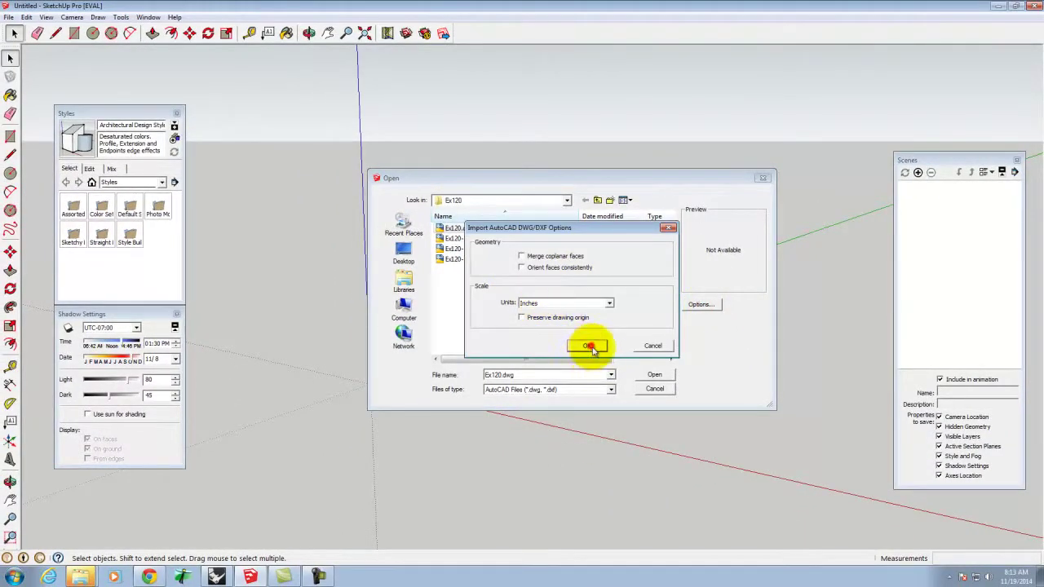
left_click(656, 376)
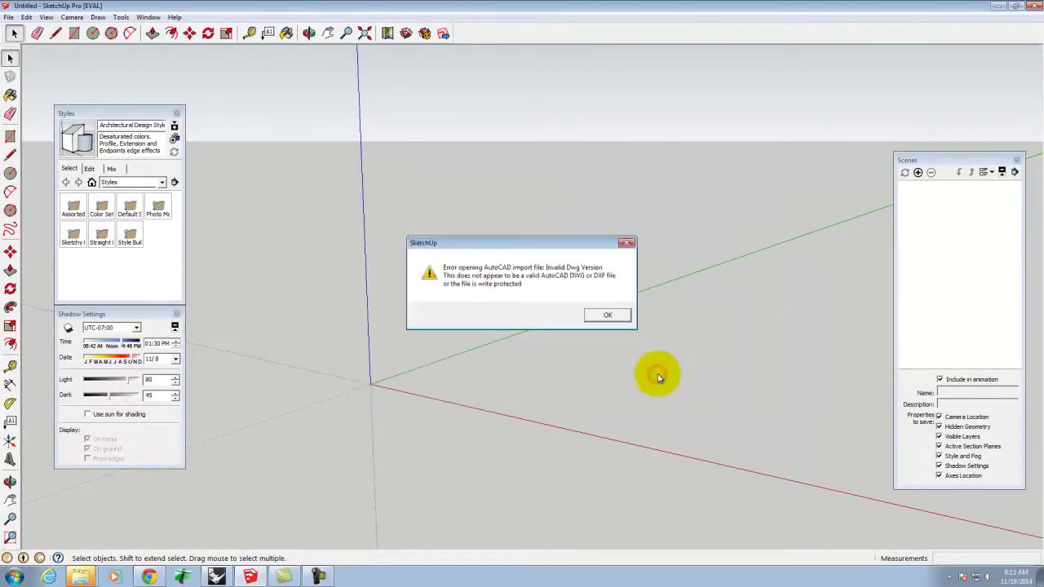
left_click(612, 316)
left_click(547, 312)
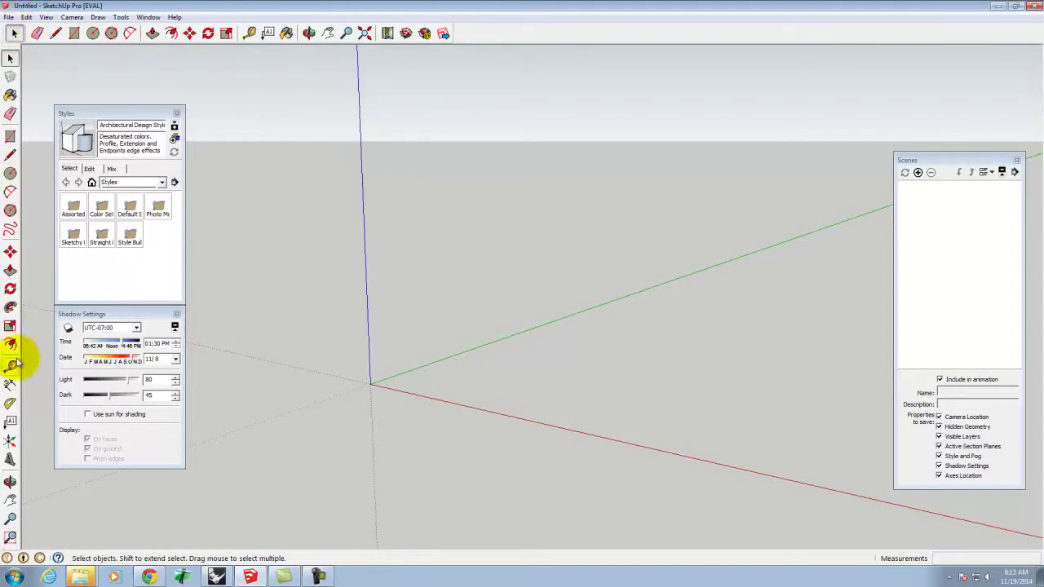
- Launch AutoCAD and open the drawing Ex120.dwg from the Ex120 folder
mouse_move(250, 576)
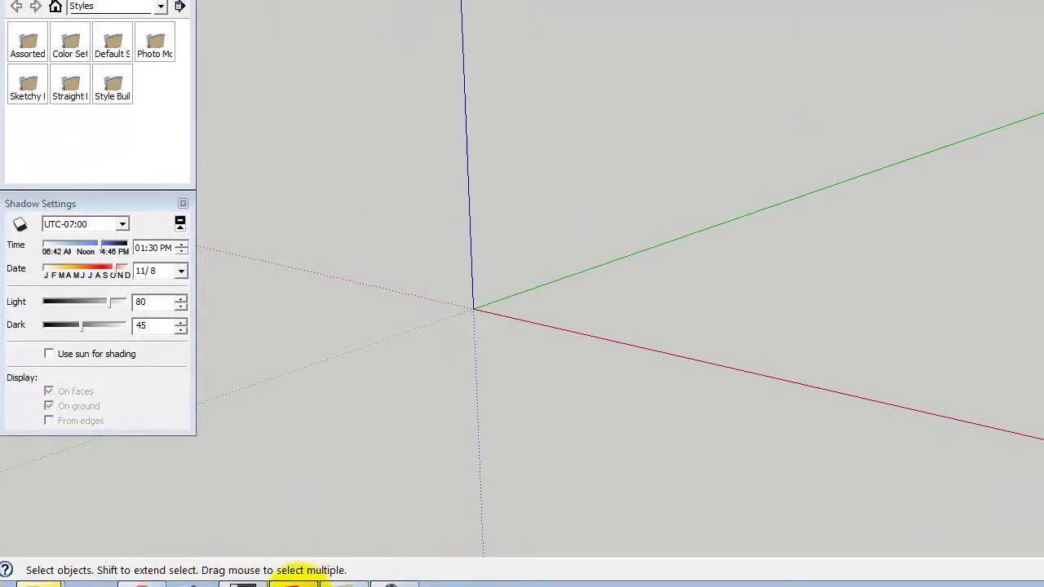
mouse_move(293, 581)
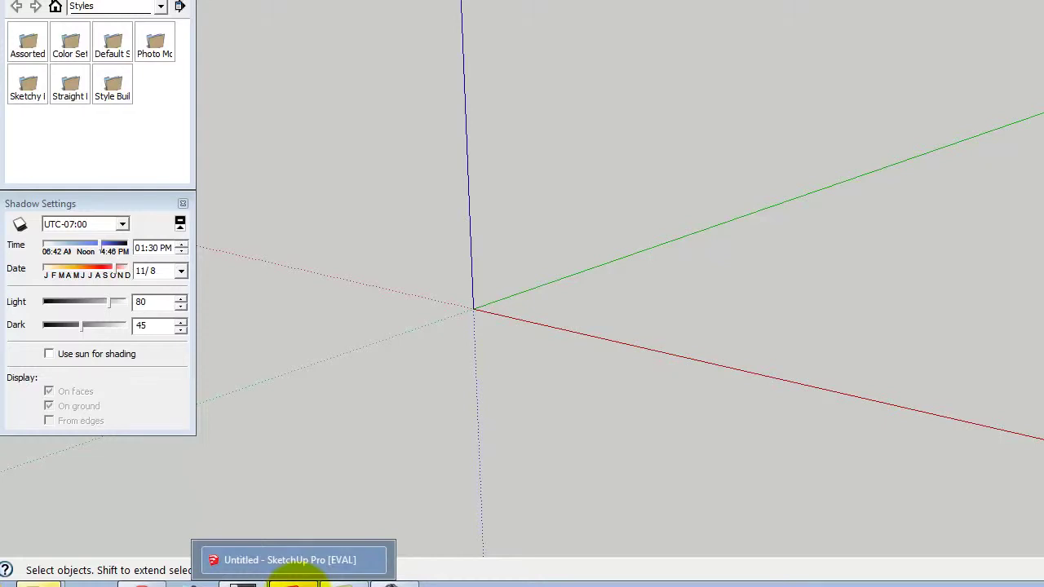
key("super")
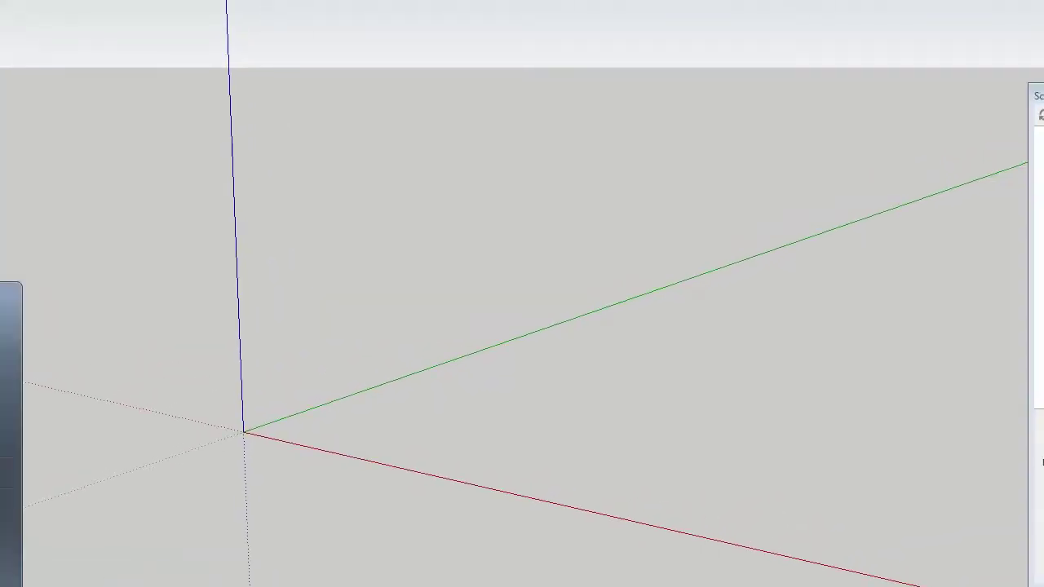
left_click(2, 391)
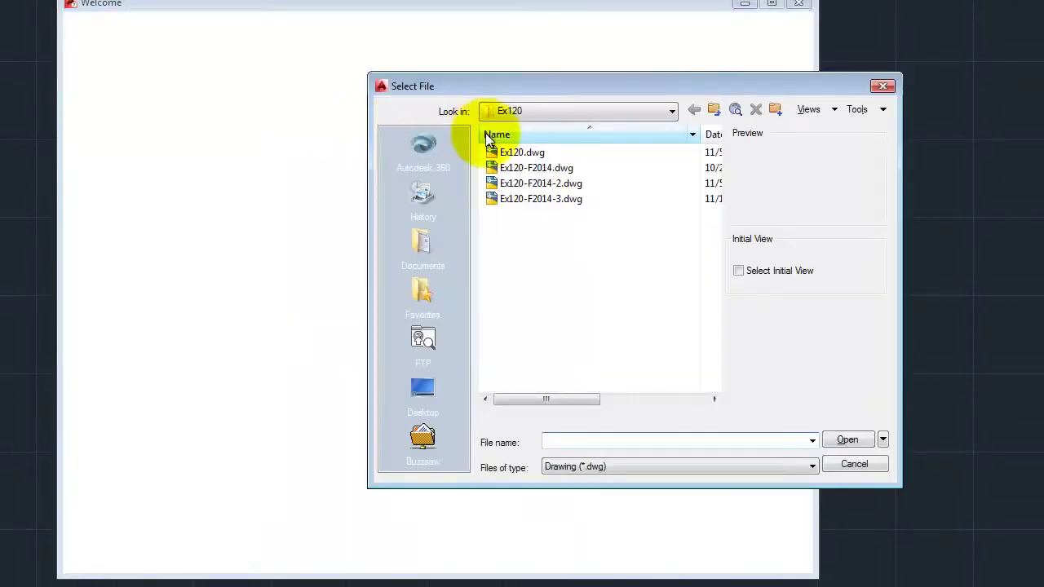
left_click(514, 151)
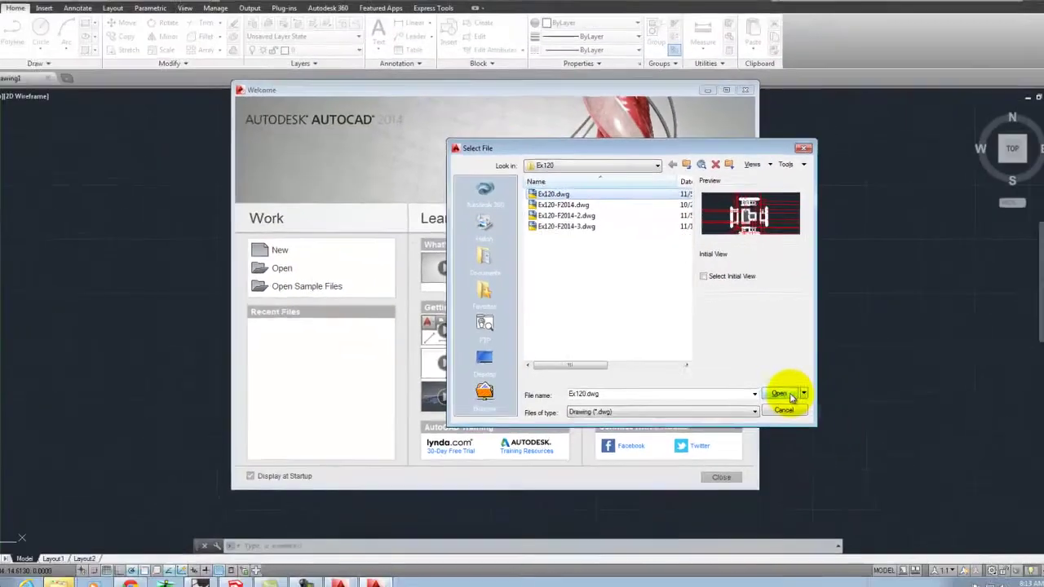
left_click(847, 439)
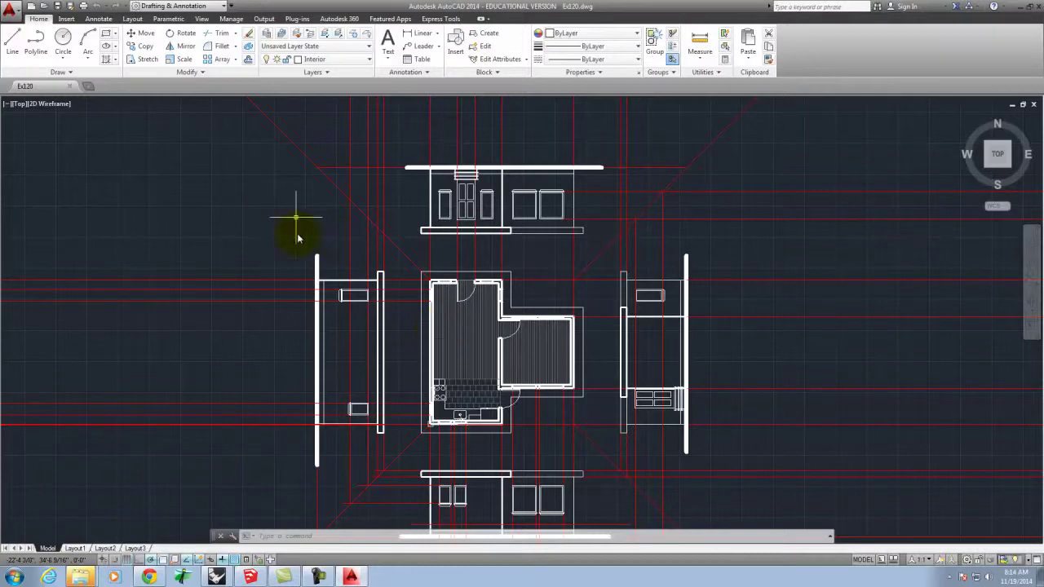
- Save the drawing in AutoCAD 2010/LT2010 format under the name Ex120-v2010.dwg in the Ex120 folder
scroll(298, 237, "down", 2)
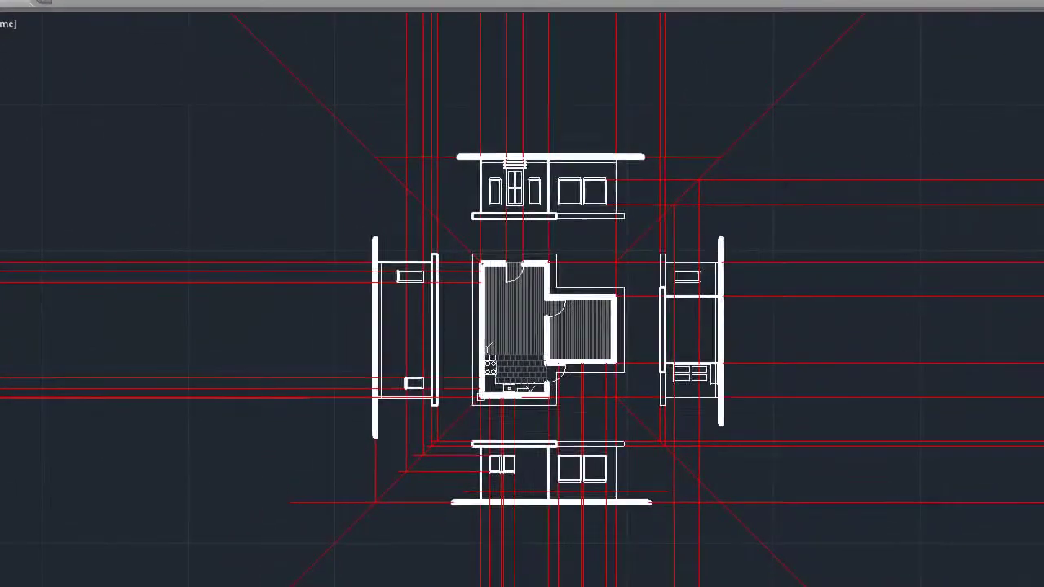
key("ctrl+shift+s")
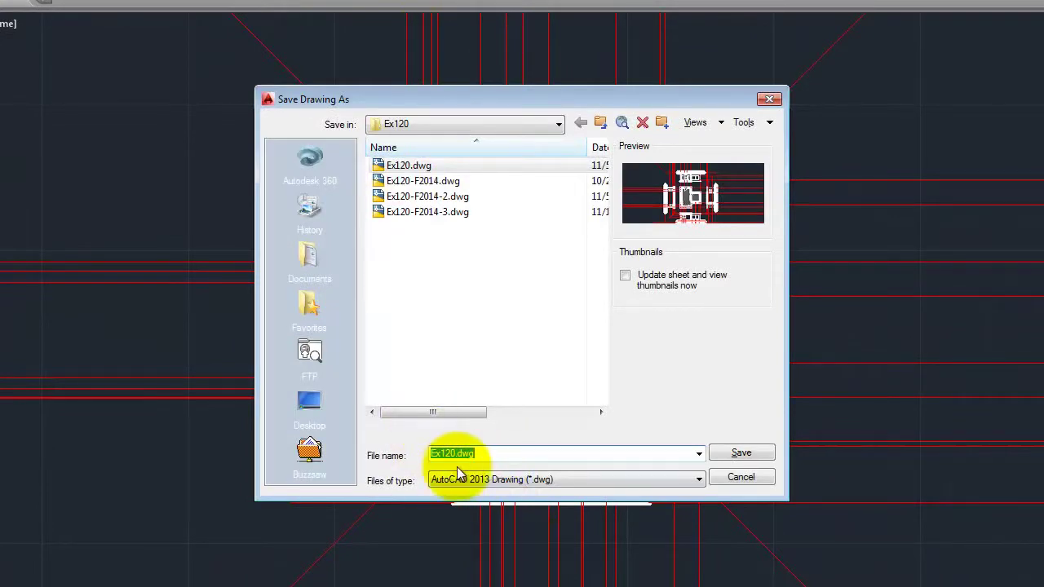
left_click(499, 481)
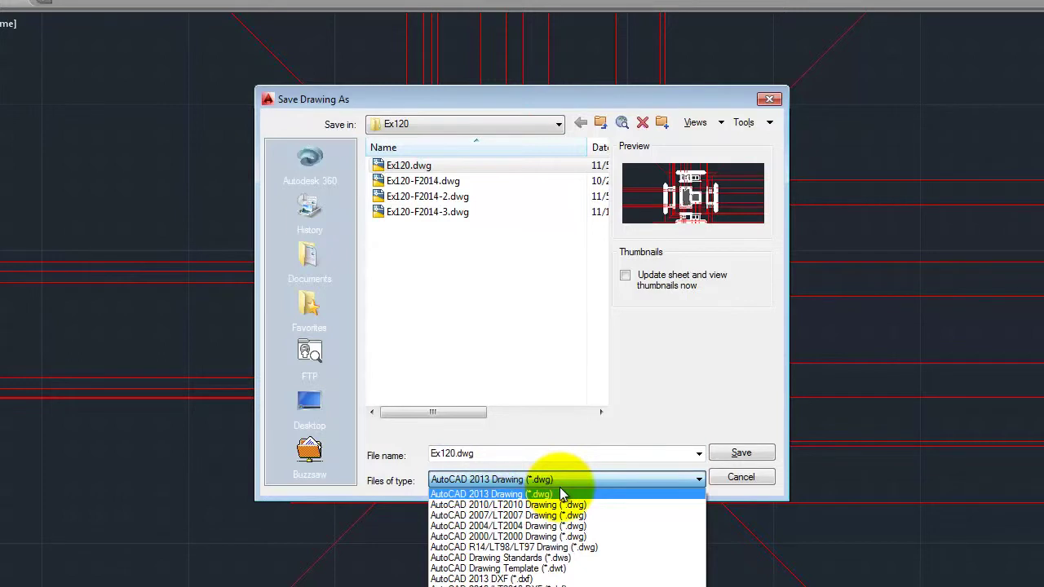
left_click(569, 505)
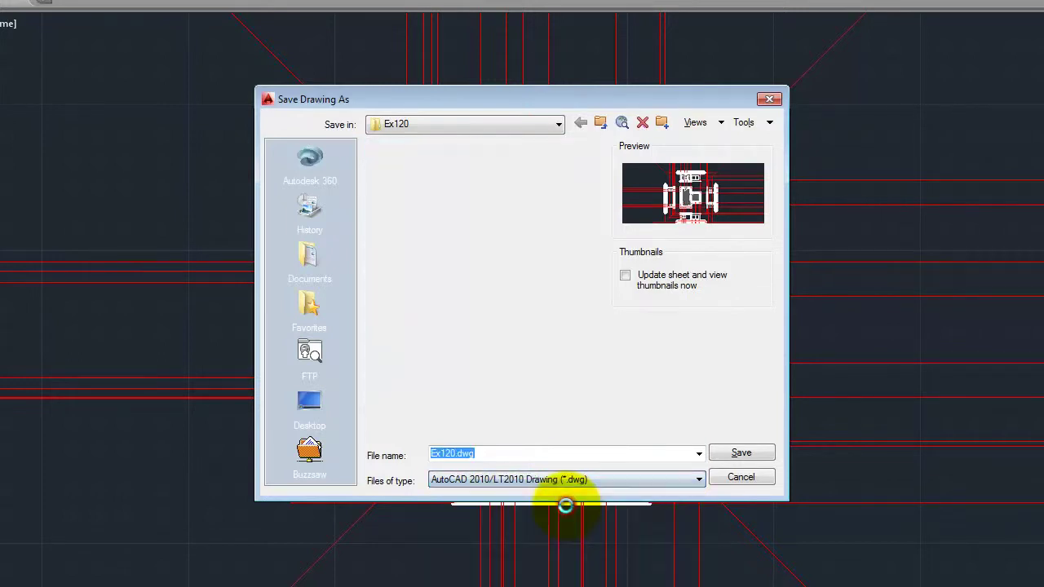
left_click(451, 454)
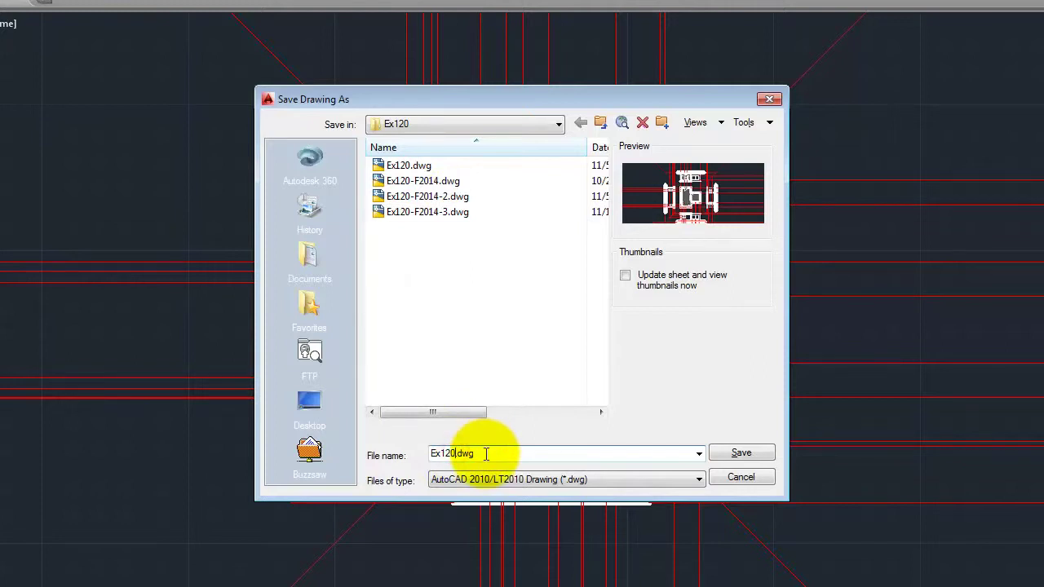
type("-v21")
key("BackSpace")
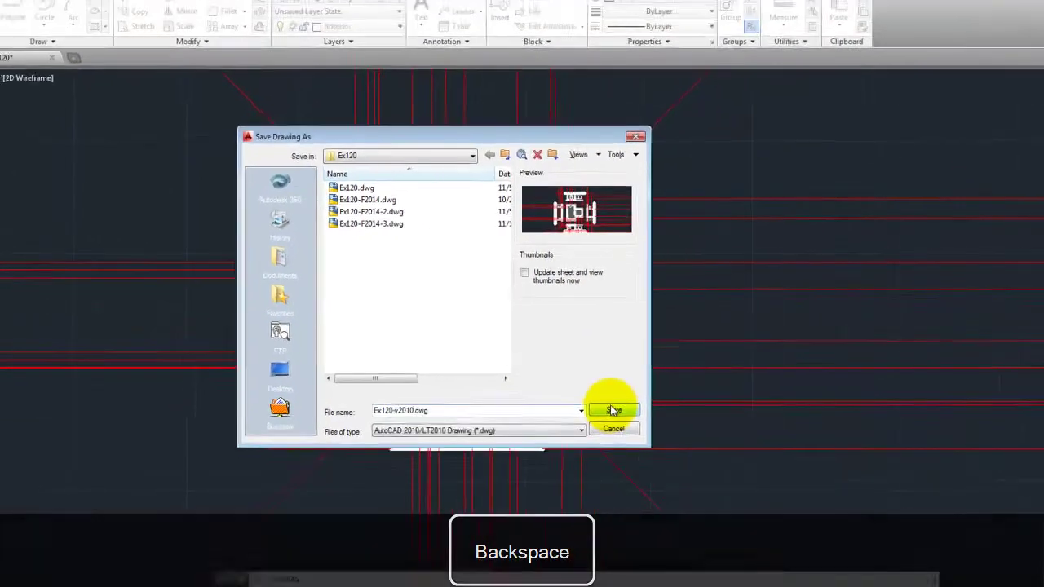
left_click(737, 453)
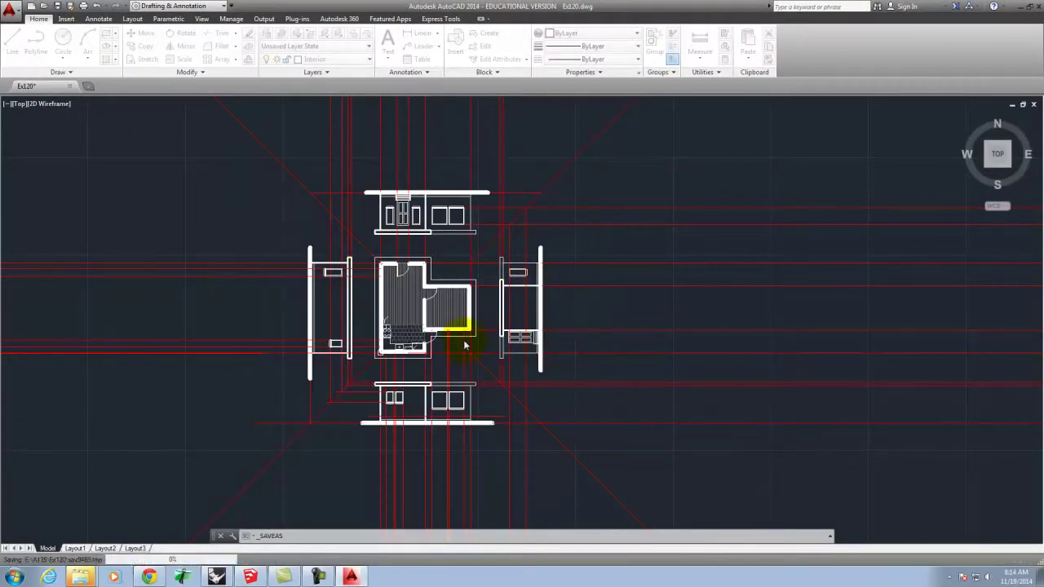
- Return to SketchUp and start an import from the Ex120 folder with the file type set to AutoCAD Files (*.dwg, *.dxf)
mouse_move(253, 578)
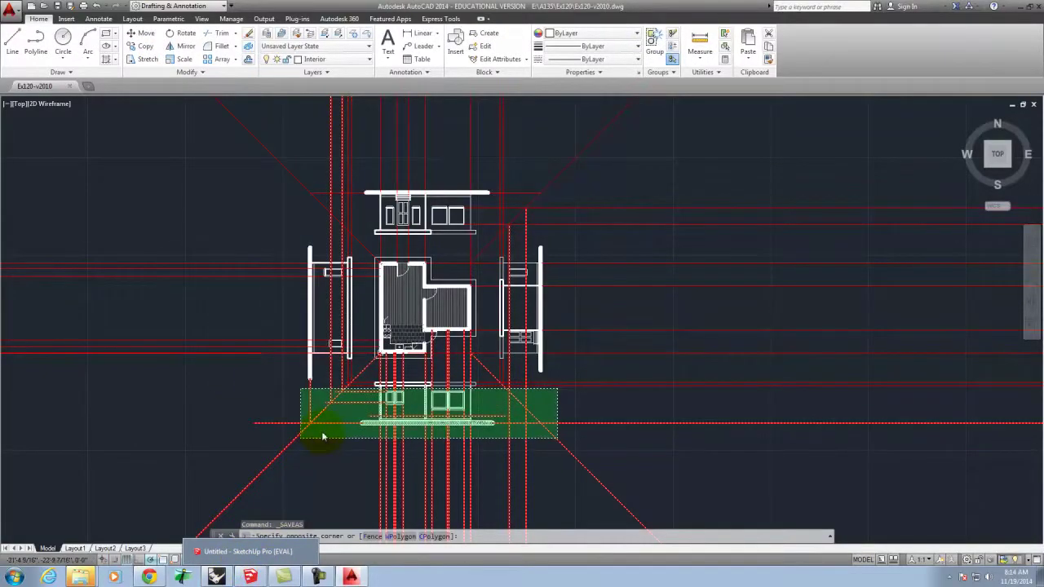
key("Escape")
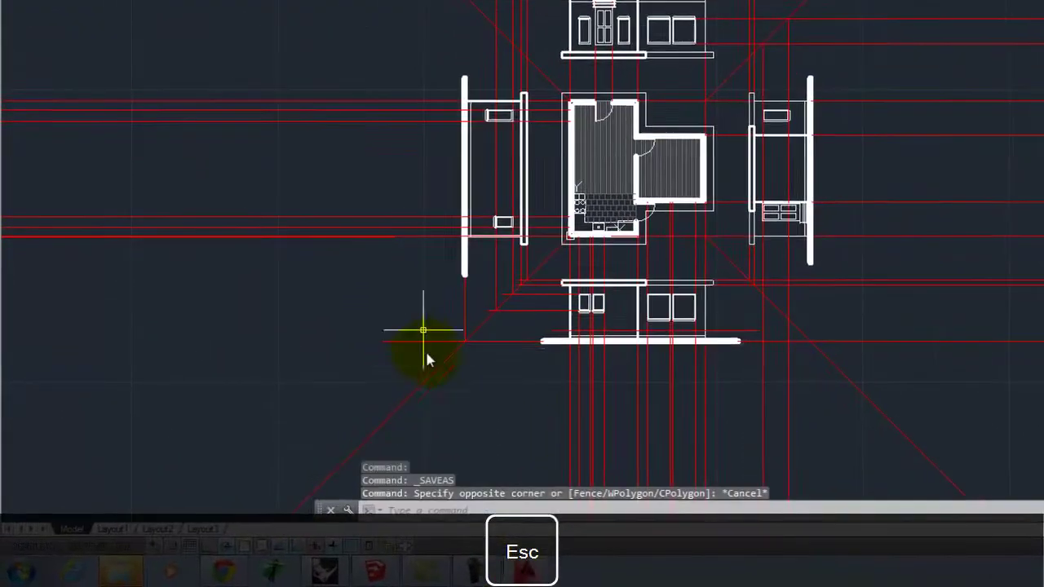
key("Escape")
left_click(395, 577)
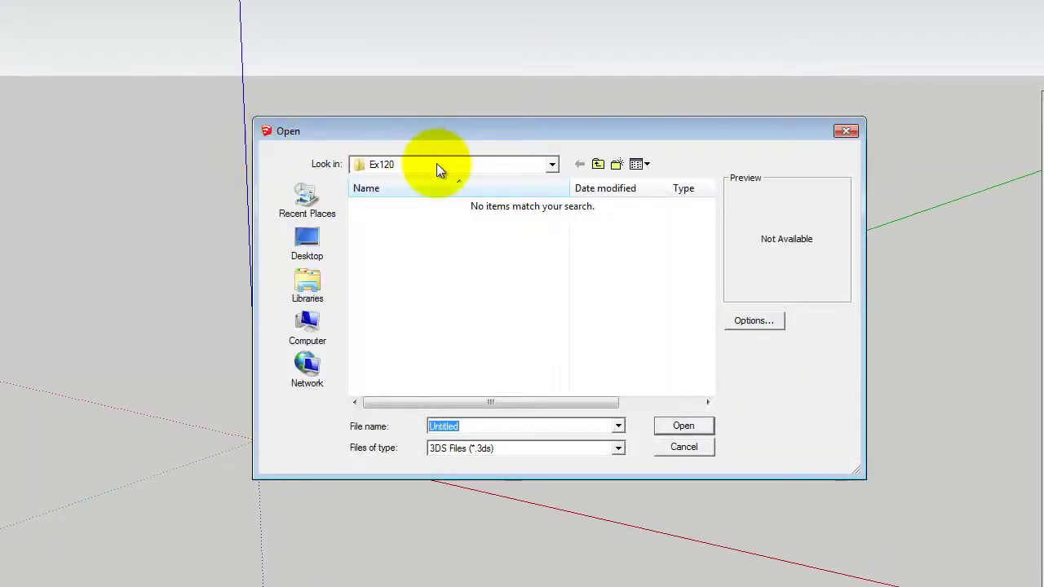
left_click(436, 164)
left_click(414, 310)
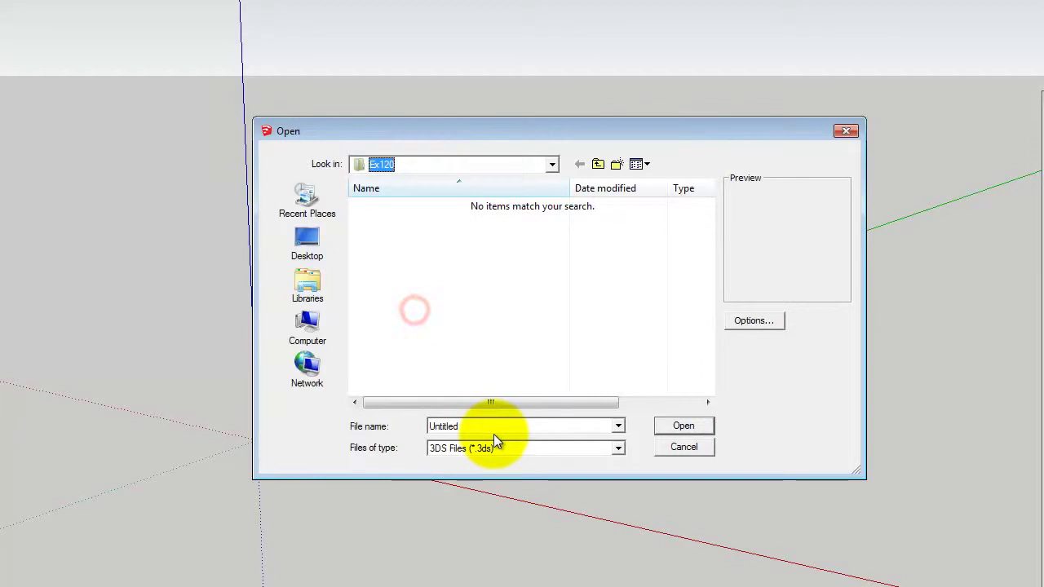
left_click(502, 448)
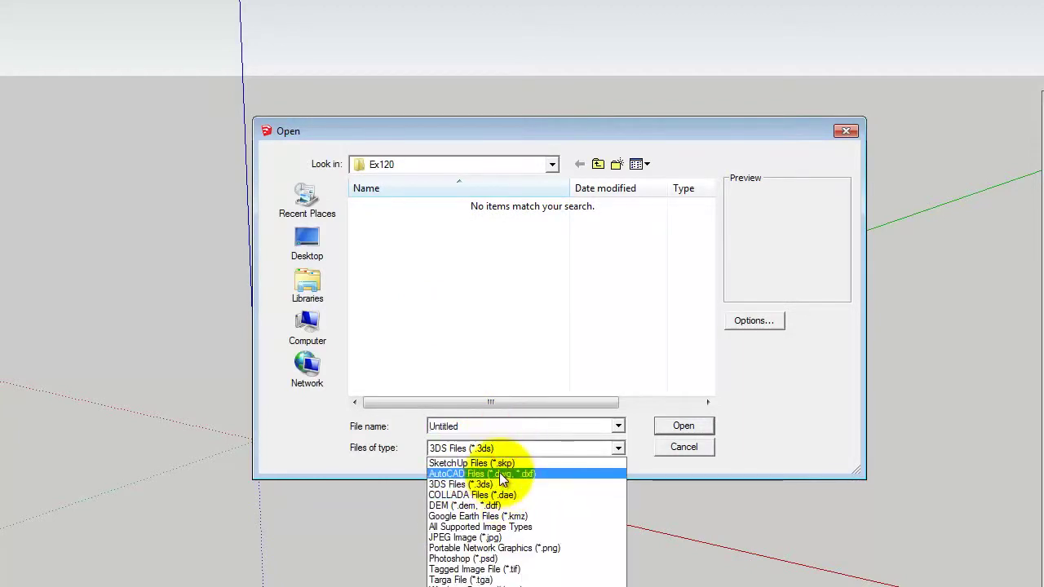
left_click(500, 474)
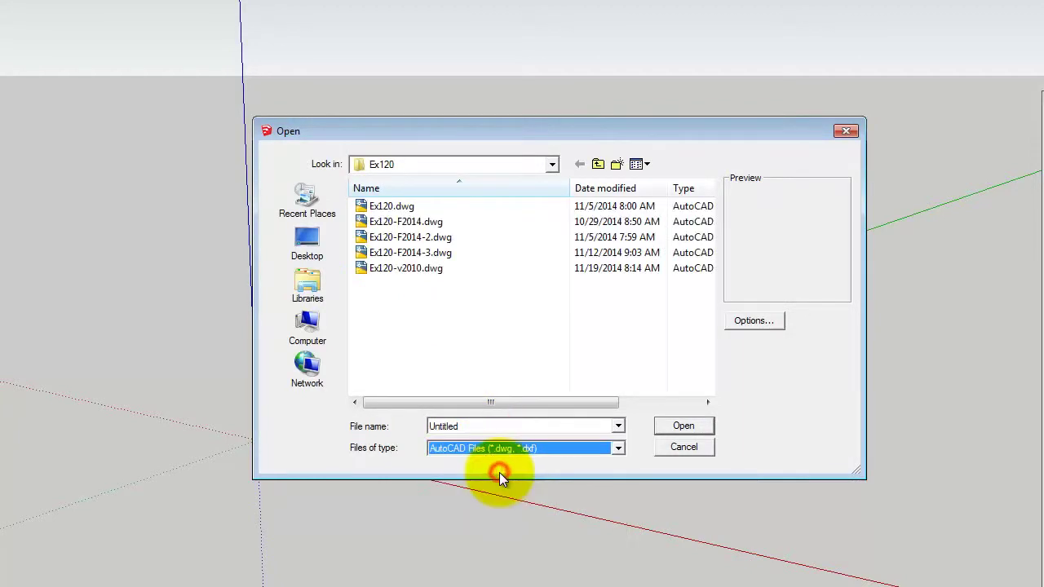
- Import Ex120-v2010.dwg into the model with the import units in inches
left_click(407, 268)
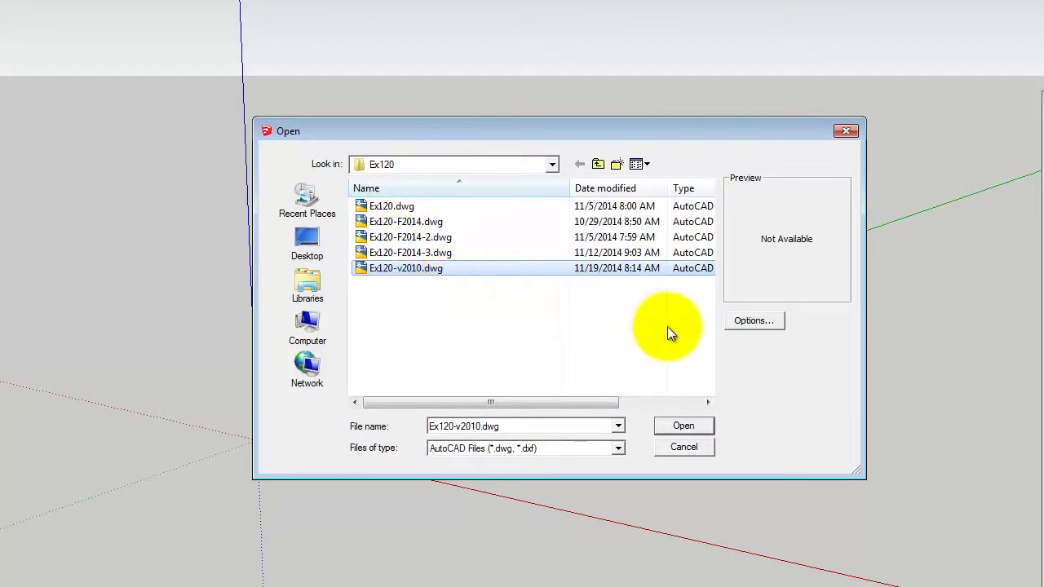
left_click(751, 322)
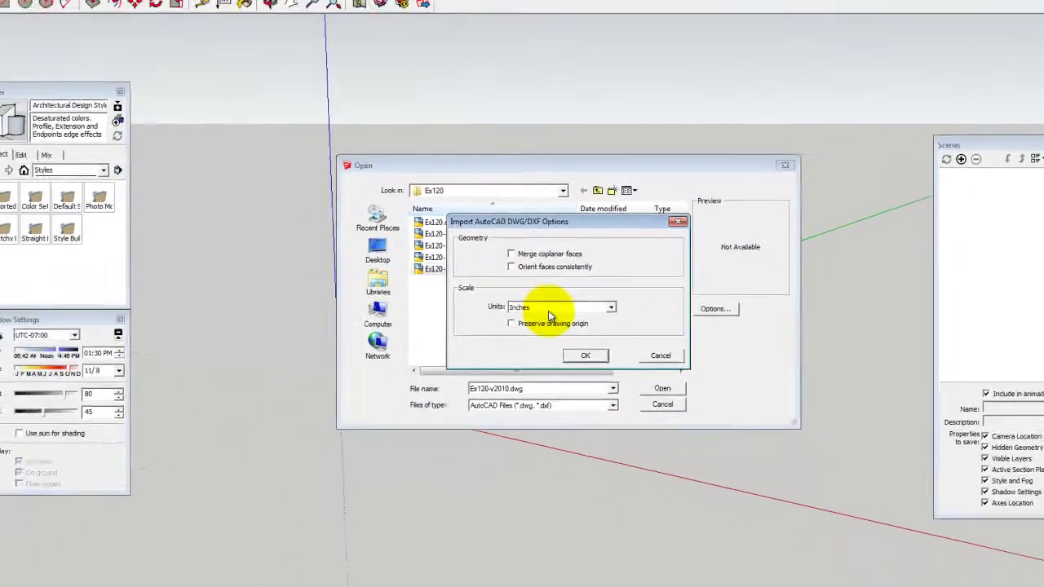
left_click(585, 356)
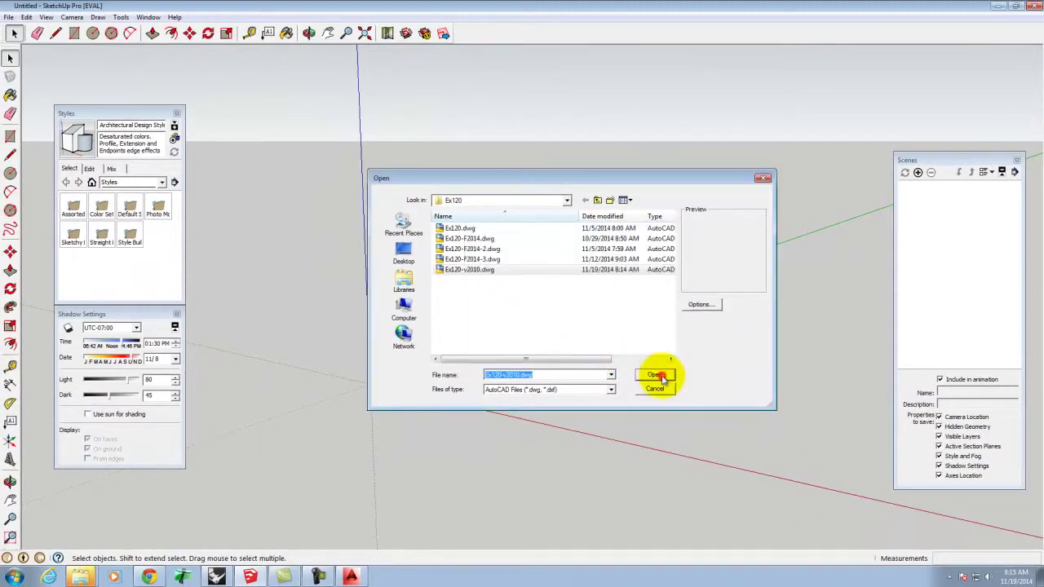
left_click(658, 375)
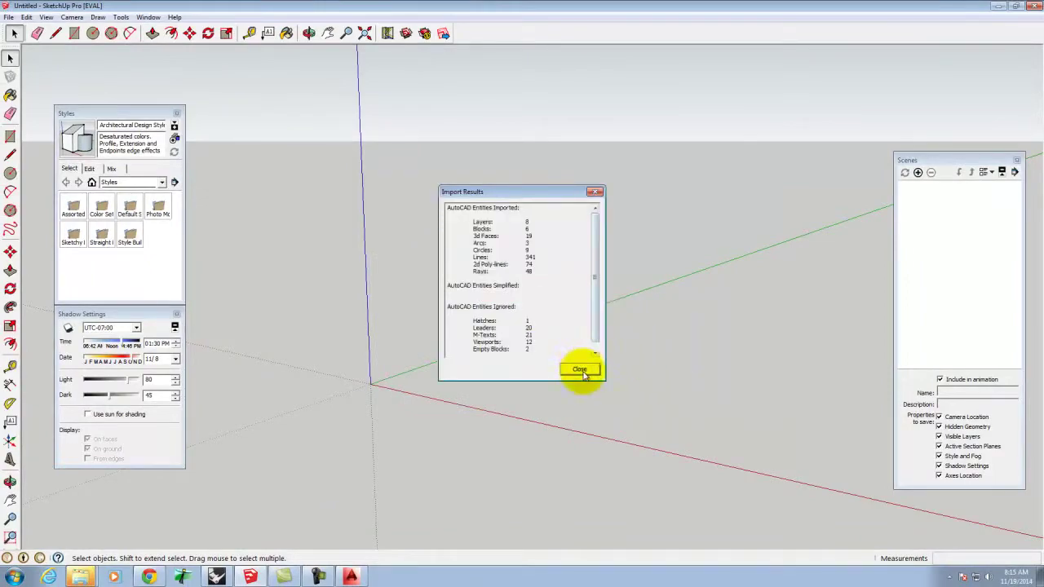
left_click(579, 371)
- Examine the imported floor plan, elevations and construction lines from above and up close
scroll(349, 352, "down", 10)
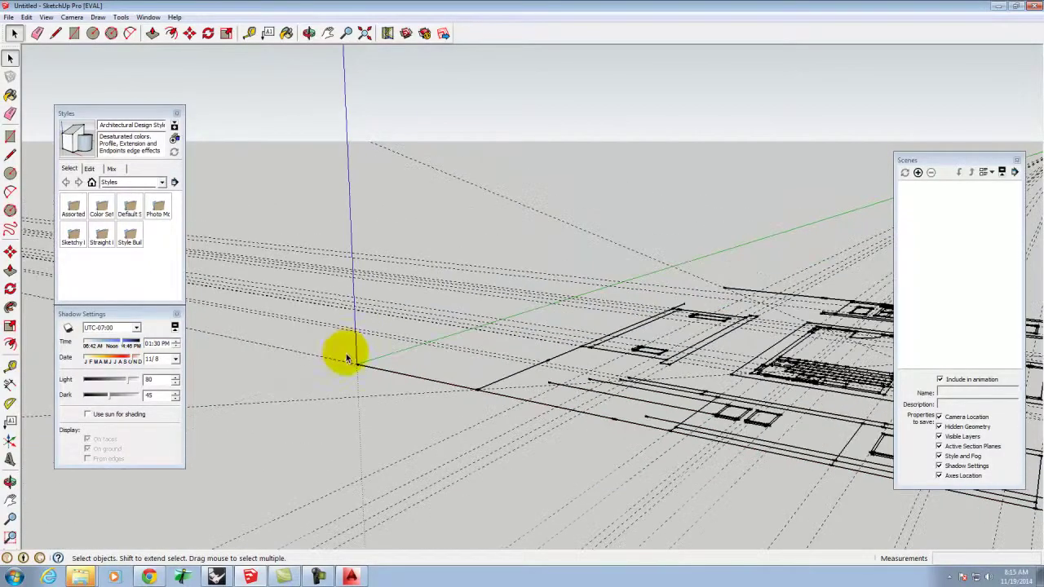
right_click(357, 344)
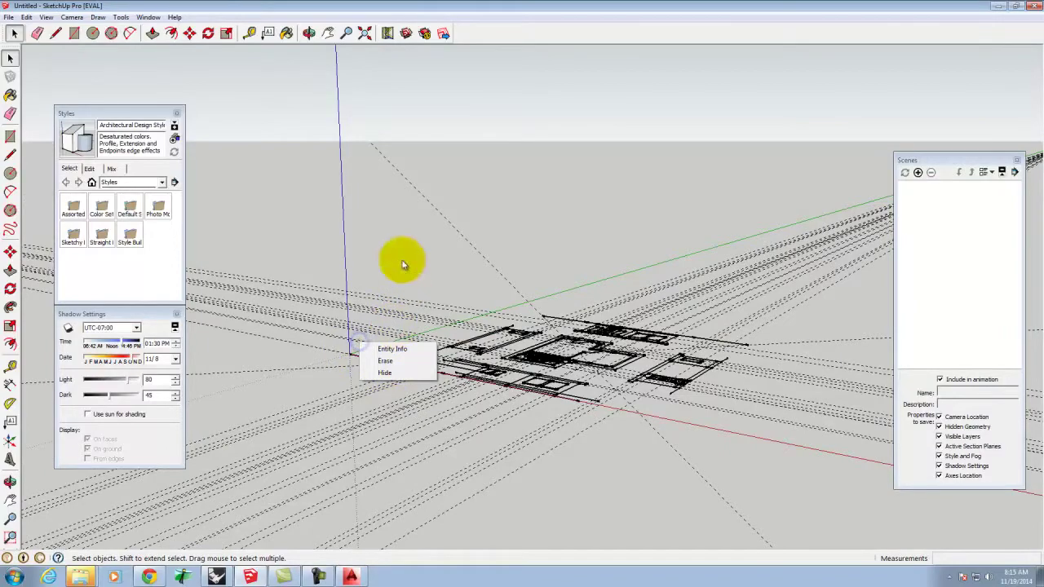
left_click(310, 35)
left_click_drag(362, 280, 532, 401)
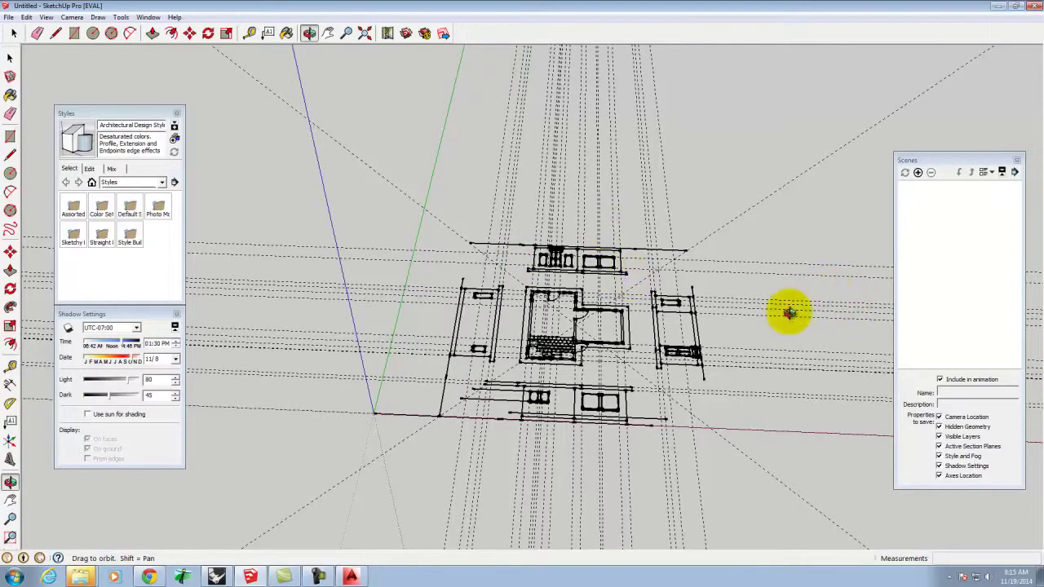
scroll(653, 326, "up", 5)
scroll(624, 328, "up", 3)
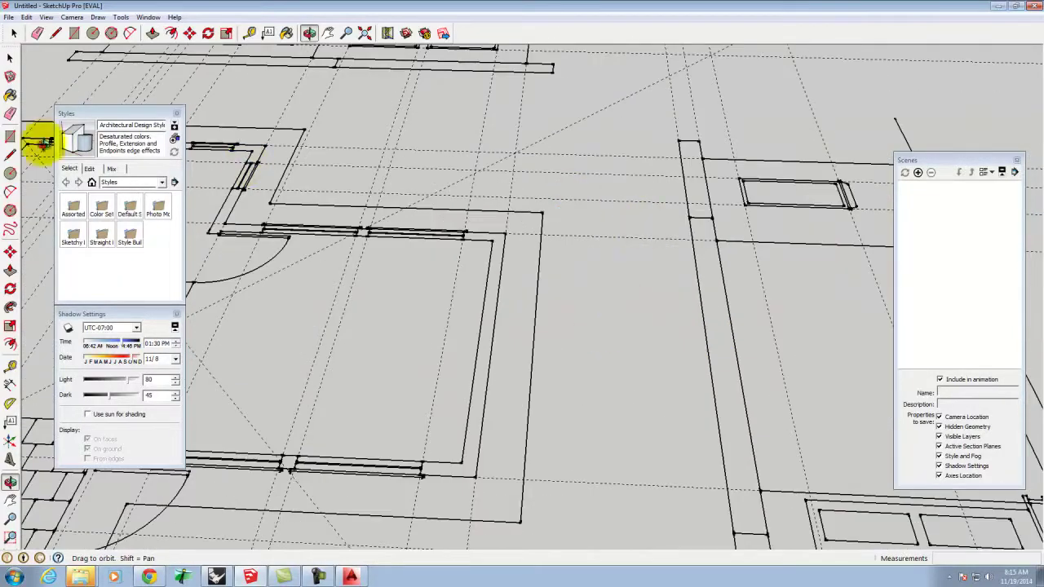
left_click(14, 34)
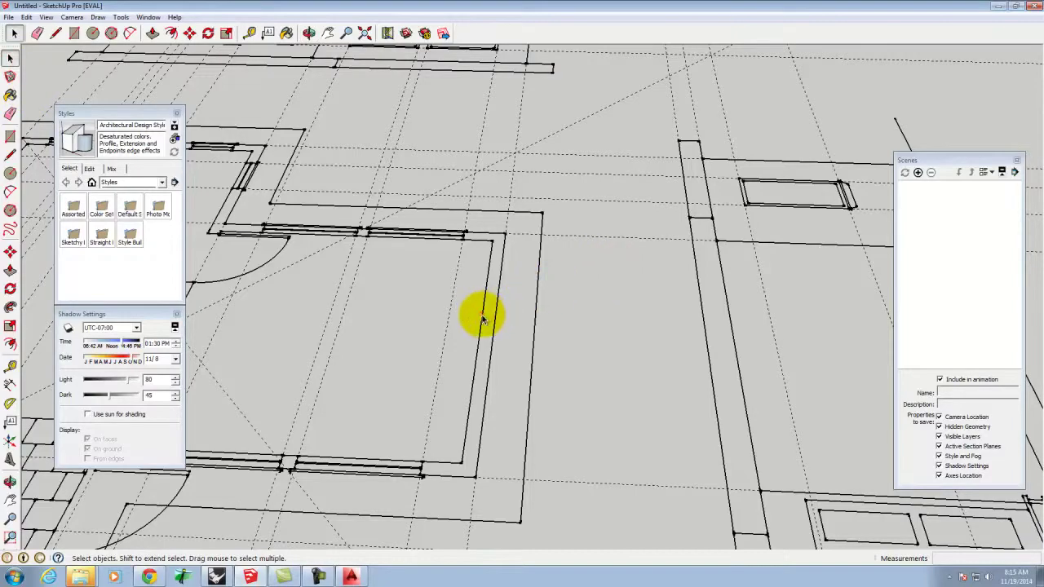
left_click(525, 268)
scroll(657, 391, "down", 5)
scroll(659, 408, "down", 1)
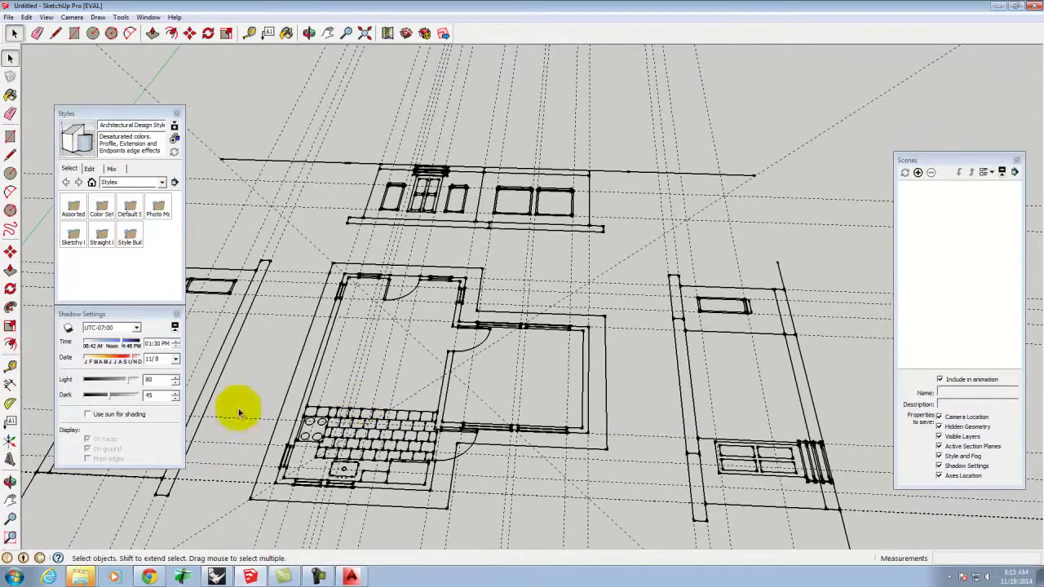
scroll(261, 463, "up", 3)
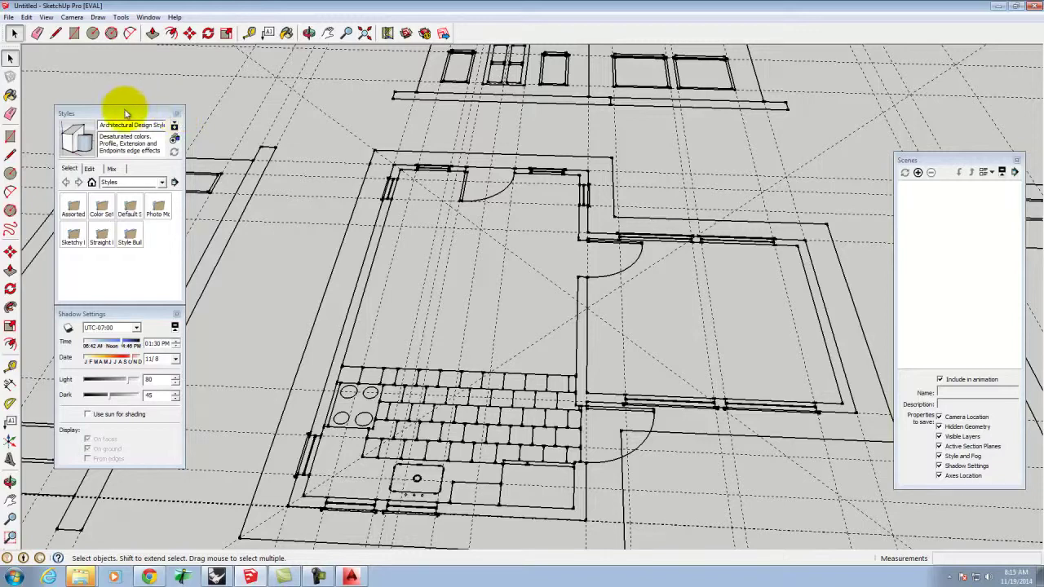
- Close the Styles and Shadow Settings windows, and trace lines along the plan's upper exterior wall and from its corners to the surrounding outline's corners
left_click(177, 113)
left_click(176, 314)
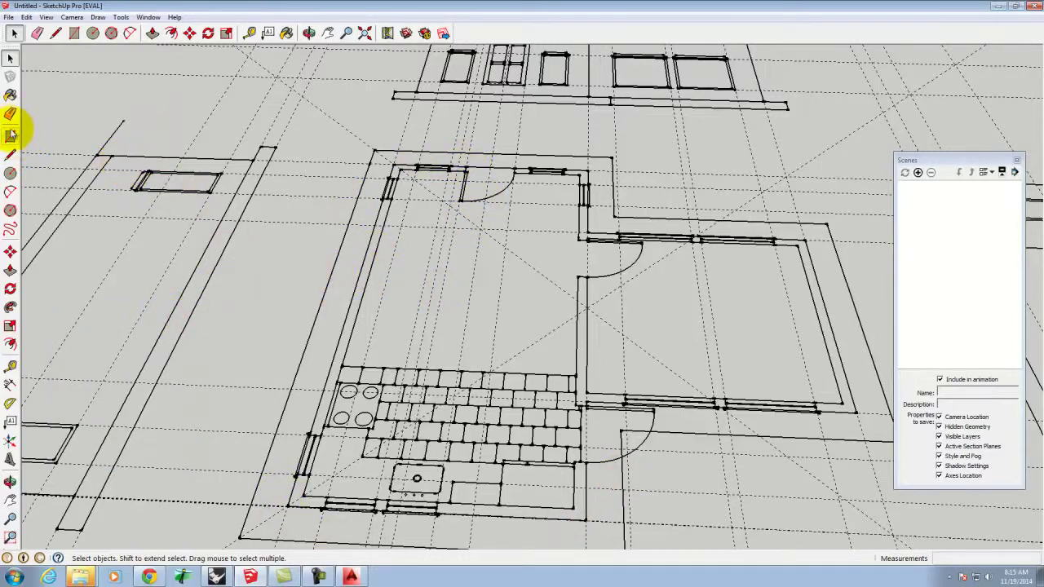
left_click(10, 154)
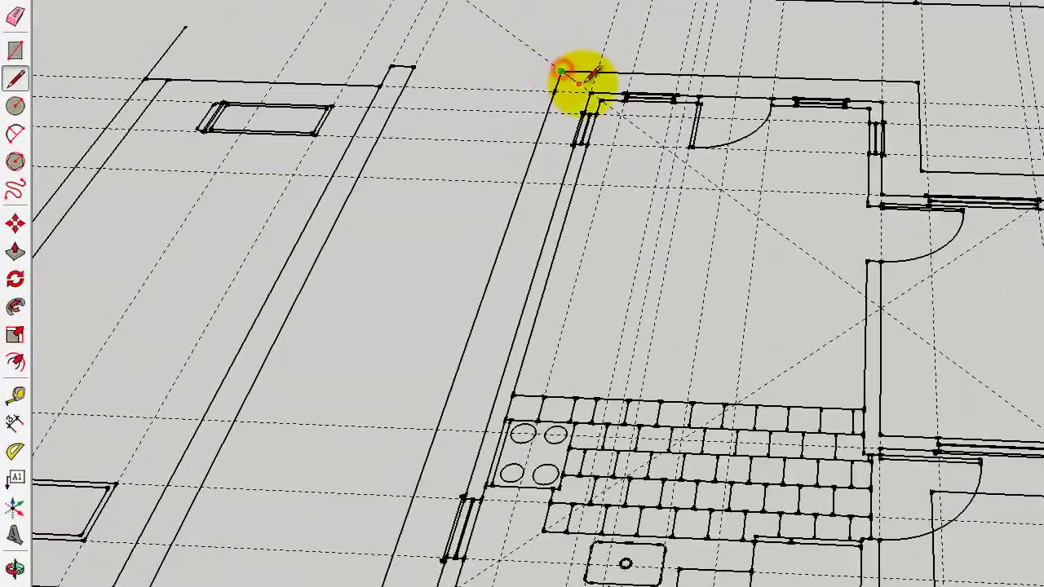
left_click(590, 92)
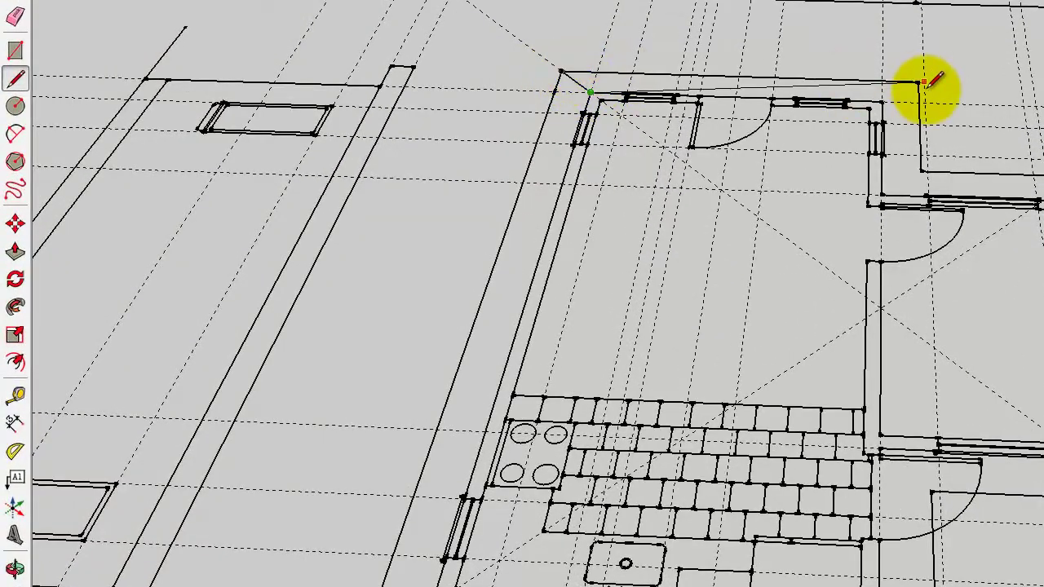
left_click(882, 102)
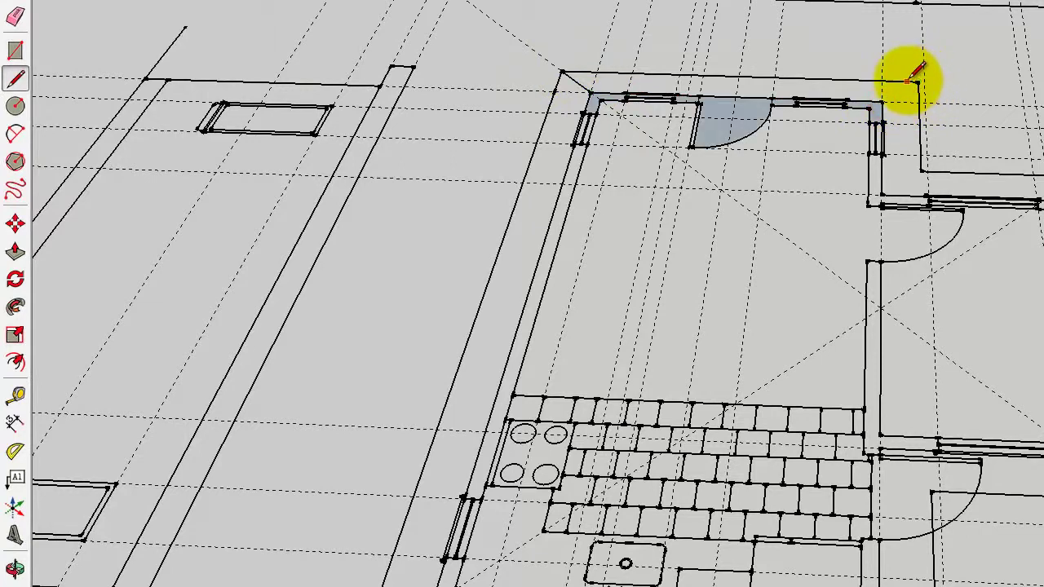
left_click(884, 101)
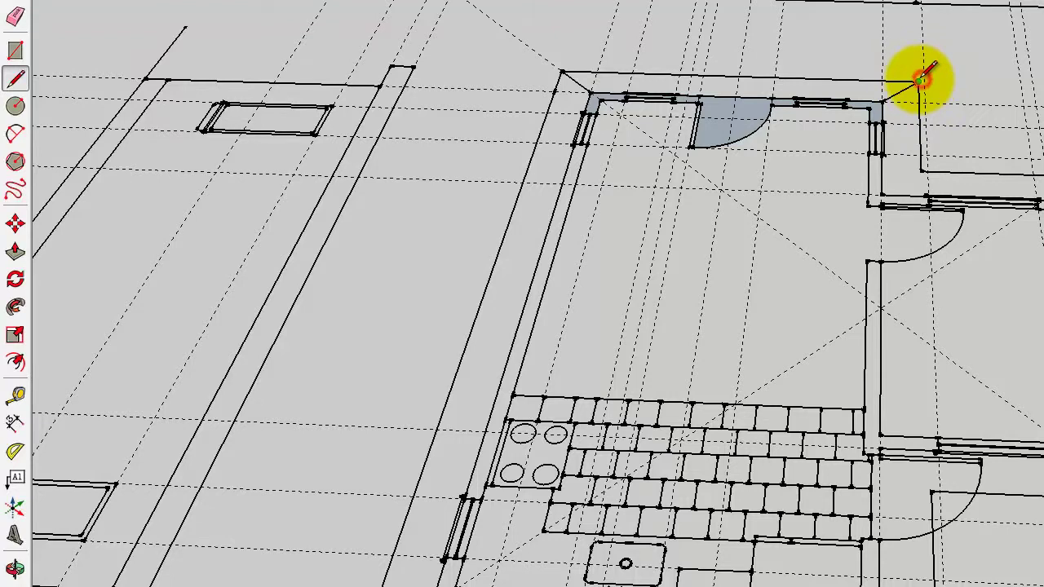
- Trace lines between the plan's upper wall corners and the surrounding outline's corners, along the wall and along the outline's upper edge
left_click(918, 81)
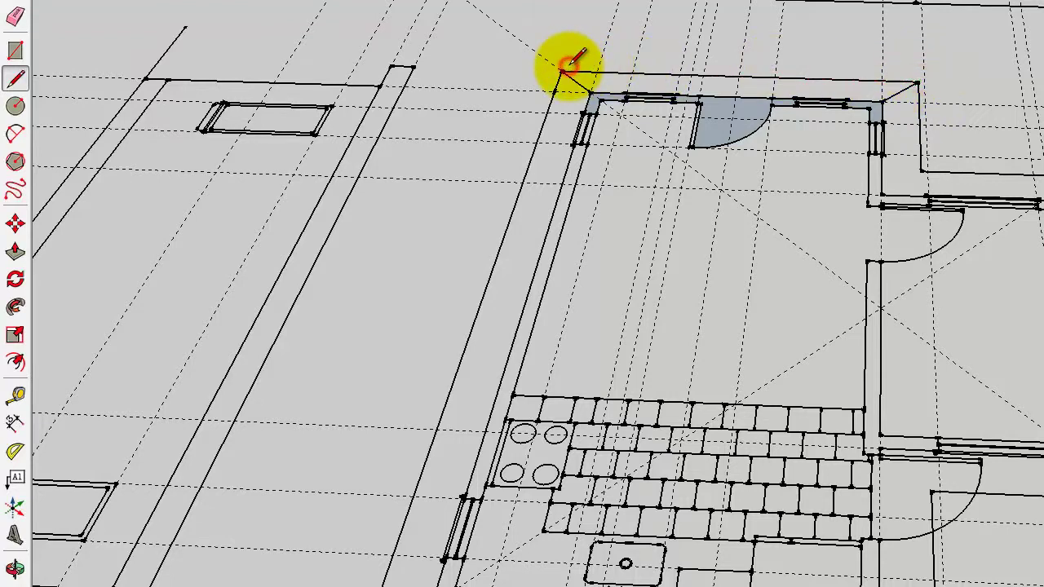
left_click(561, 72)
left_click(591, 93)
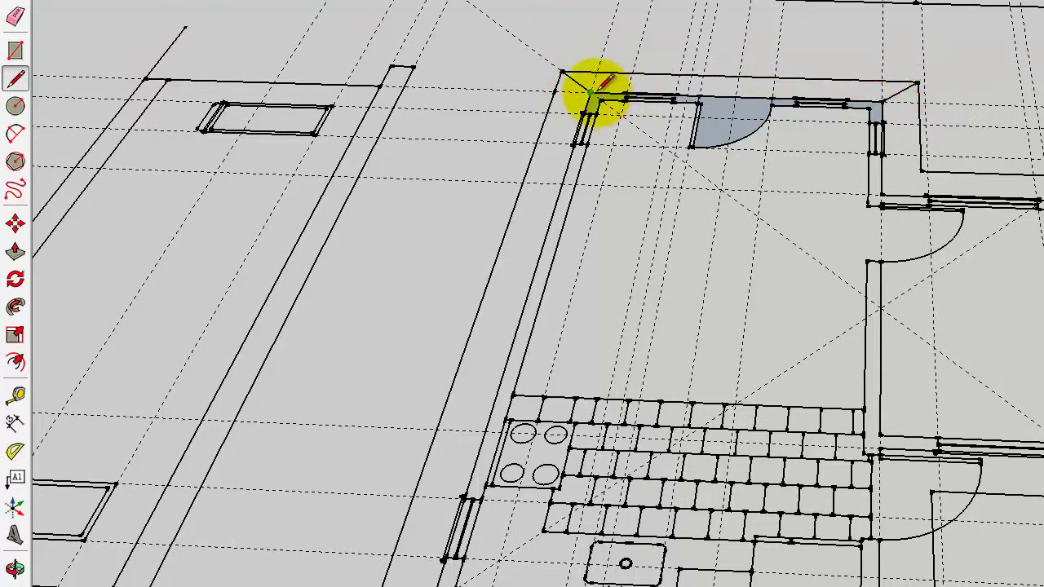
left_click(883, 101)
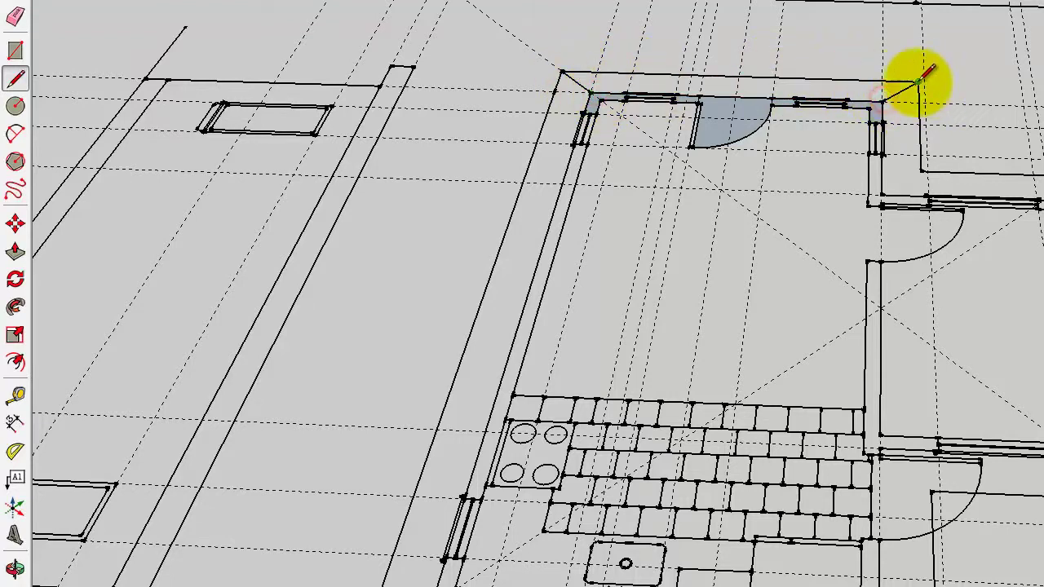
left_click(562, 72)
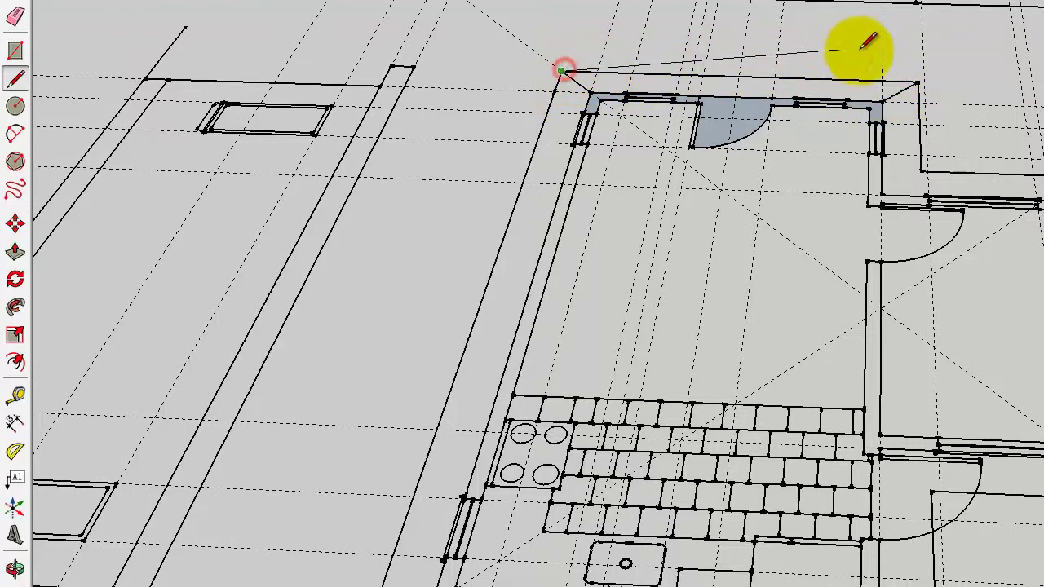
left_click(917, 81)
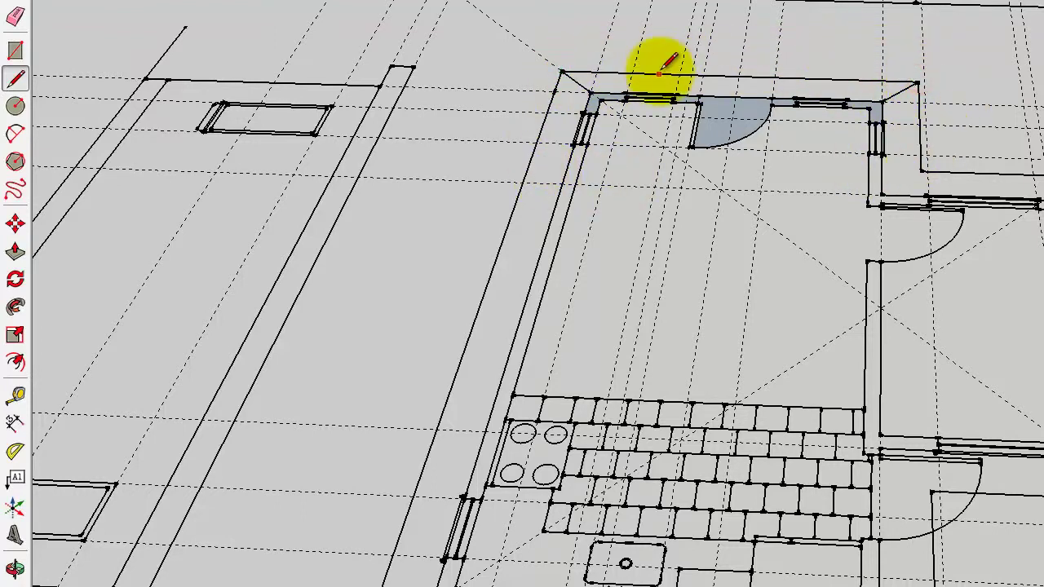
- Draw a 15' by 27' rectangle from the surrounding outline's upper-left corner to its lower-right corner around the kitchen part of the plan
left_click(16, 51)
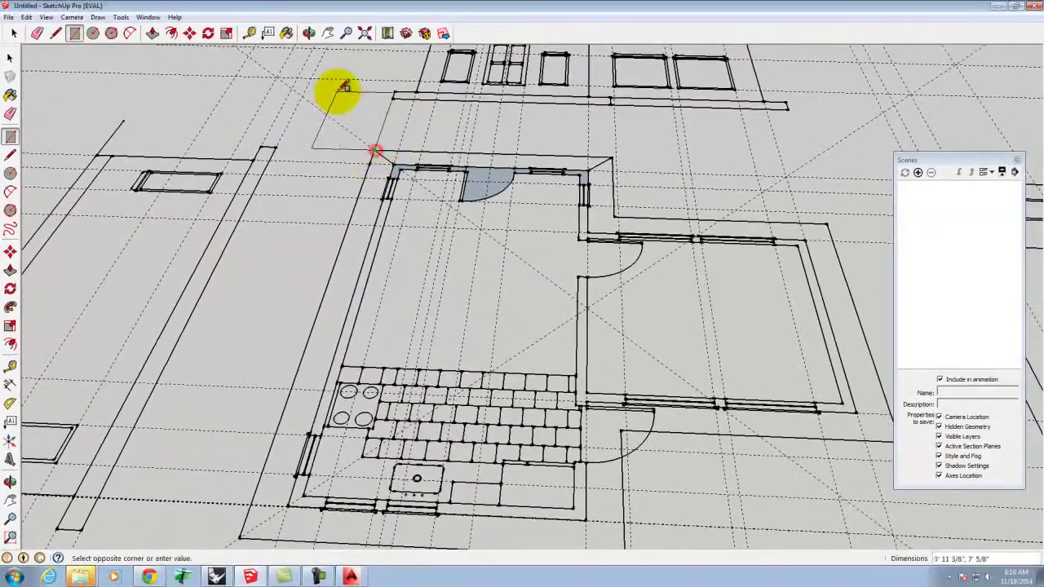
scroll(358, 107, "down", 3)
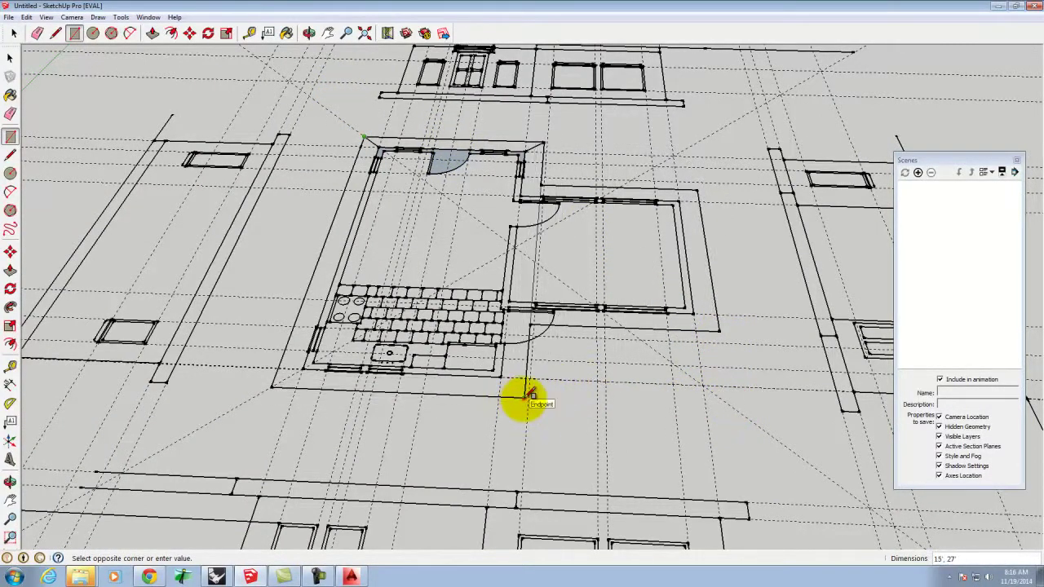
left_click(527, 395)
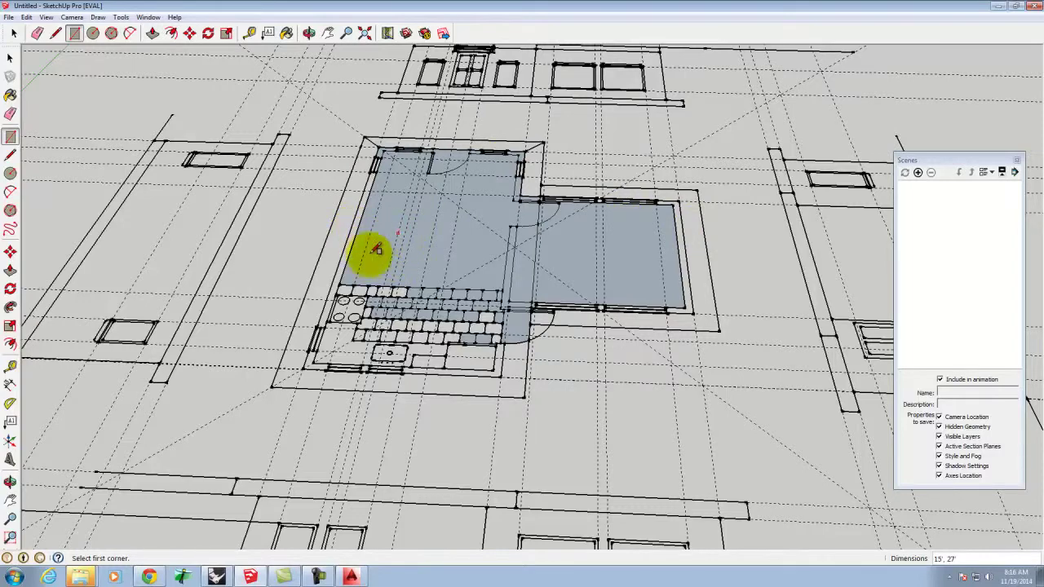
- Draw rectangles 1' 6" wide over the border strips along the outer end and the upper side of the plan's right wing
left_click(703, 190)
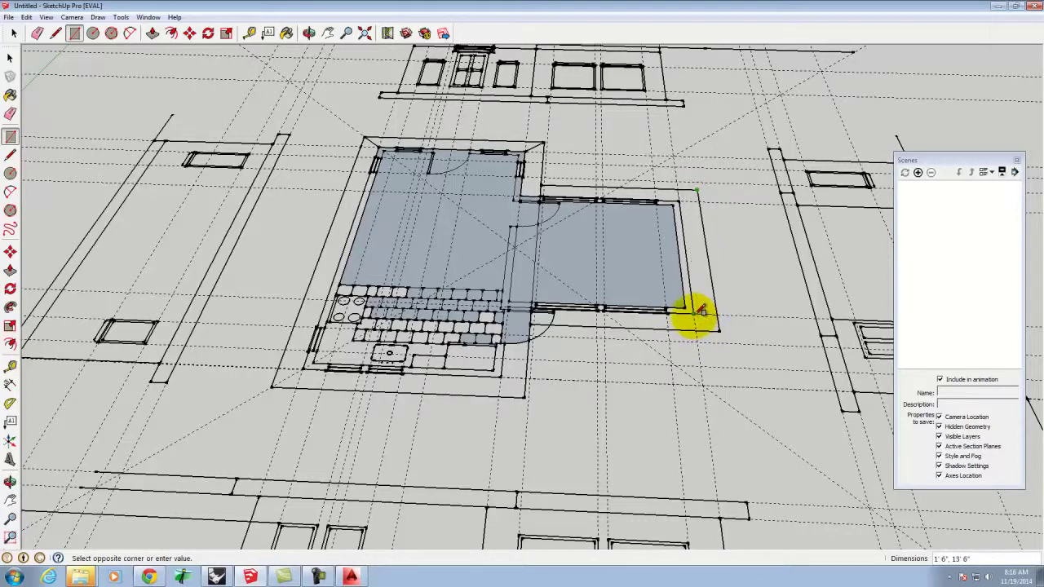
left_click(695, 313)
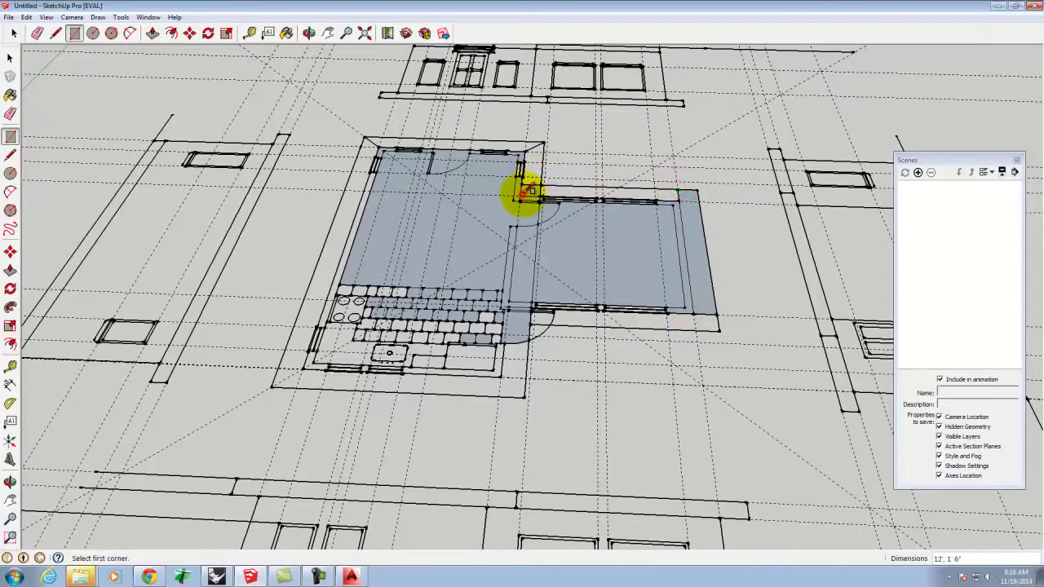
left_click(544, 188)
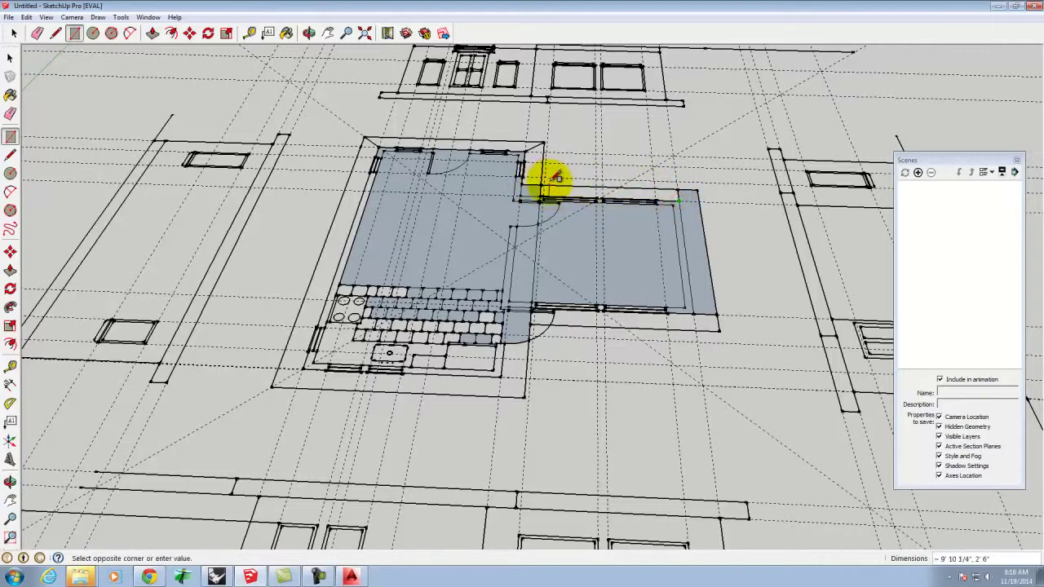
left_click(545, 182)
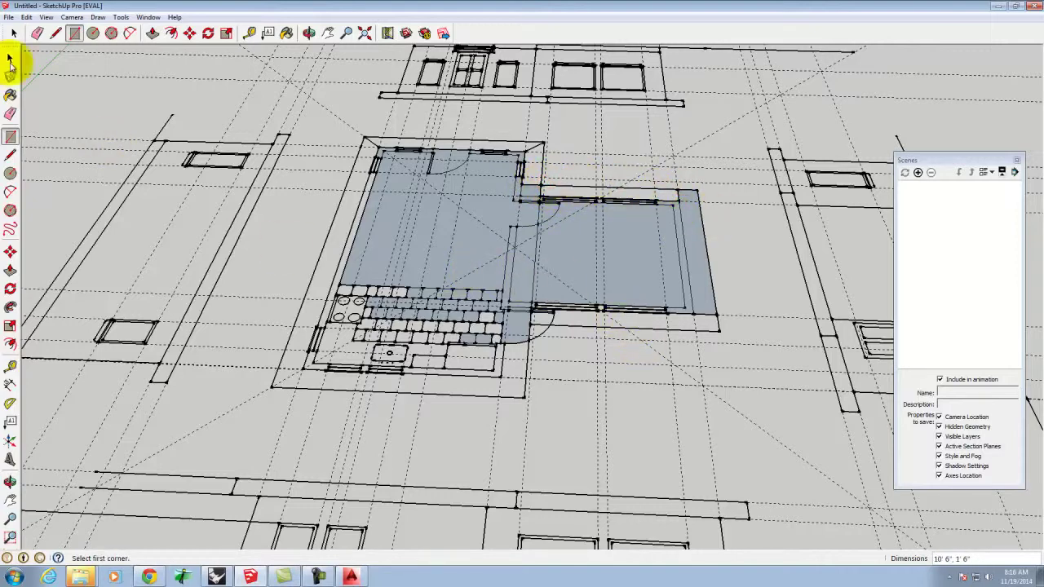
- Switch to the standard Top view and draw a 1' 6" line from the outline's left edge to the wall's upper-left corner
left_click(54, 33)
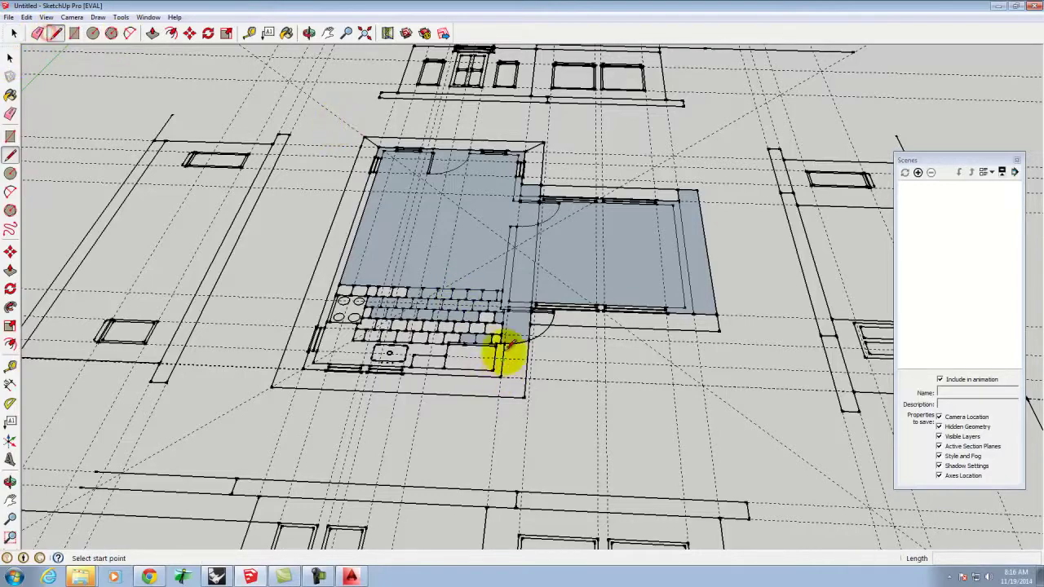
scroll(493, 276, "up", 3)
scroll(493, 276, "down", 3)
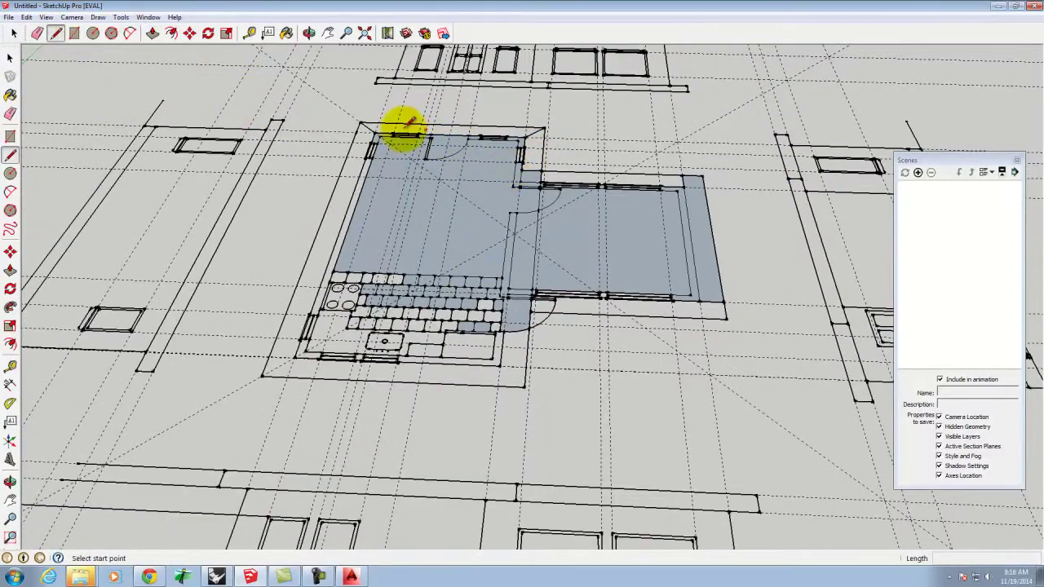
scroll(474, 123, "up", 3)
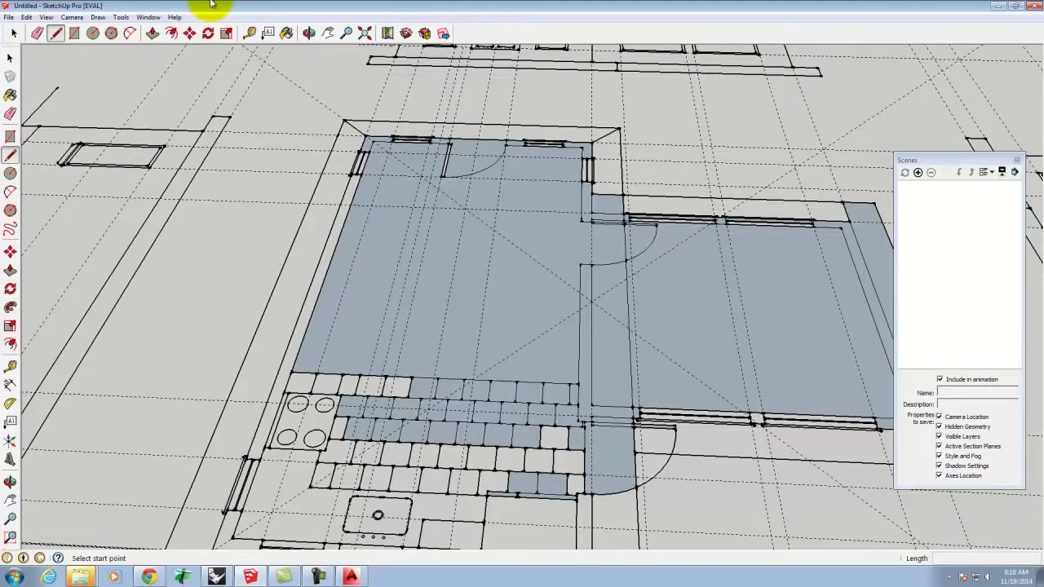
left_click(72, 17)
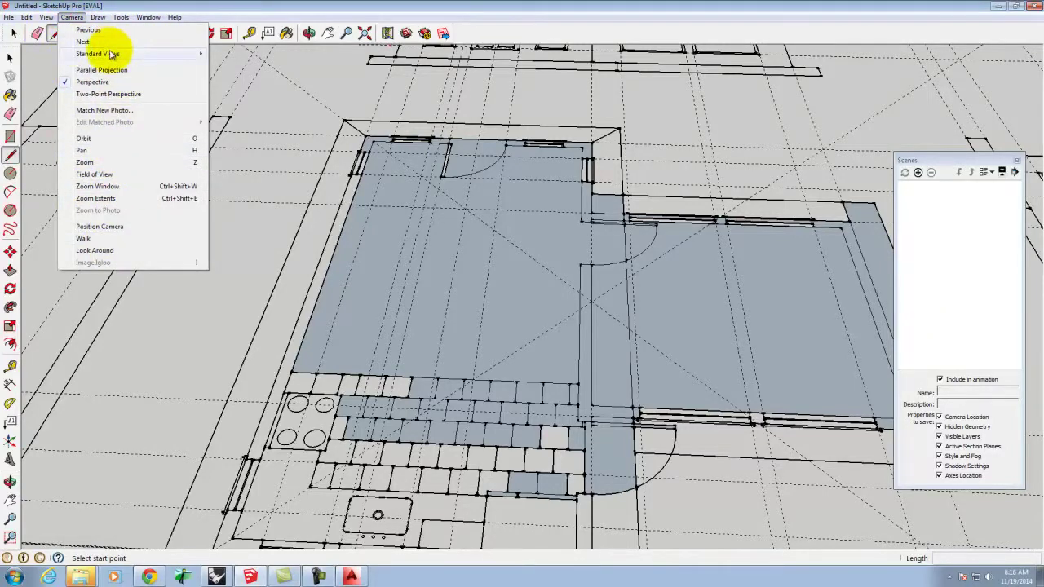
mouse_move(183, 53)
left_click(231, 53)
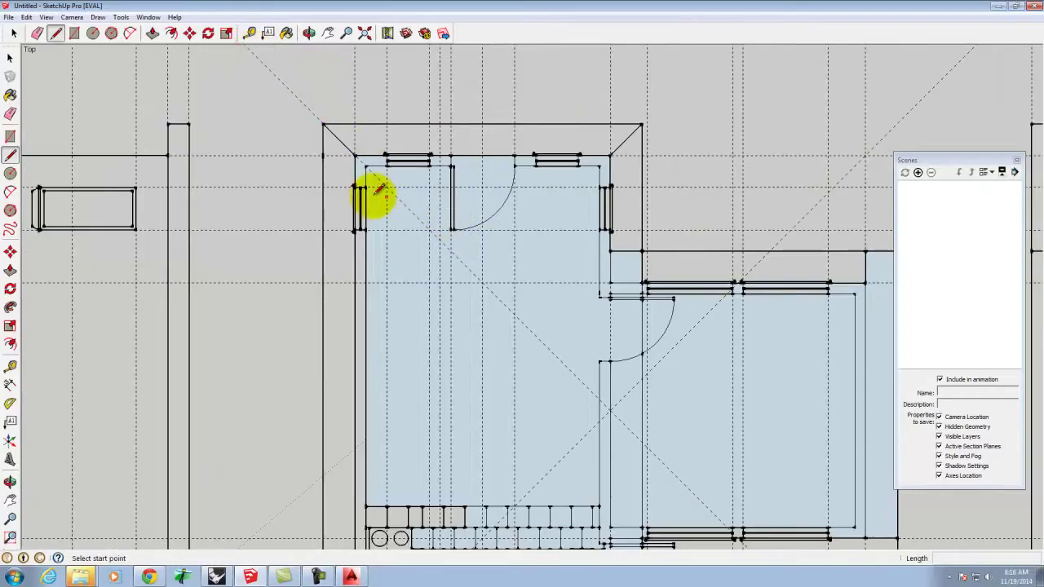
scroll(506, 210, "down", 2)
scroll(483, 153, "up", 4)
scroll(473, 163, "up", 4)
scroll(653, 187, "down", 4)
scroll(347, 170, "up", 2)
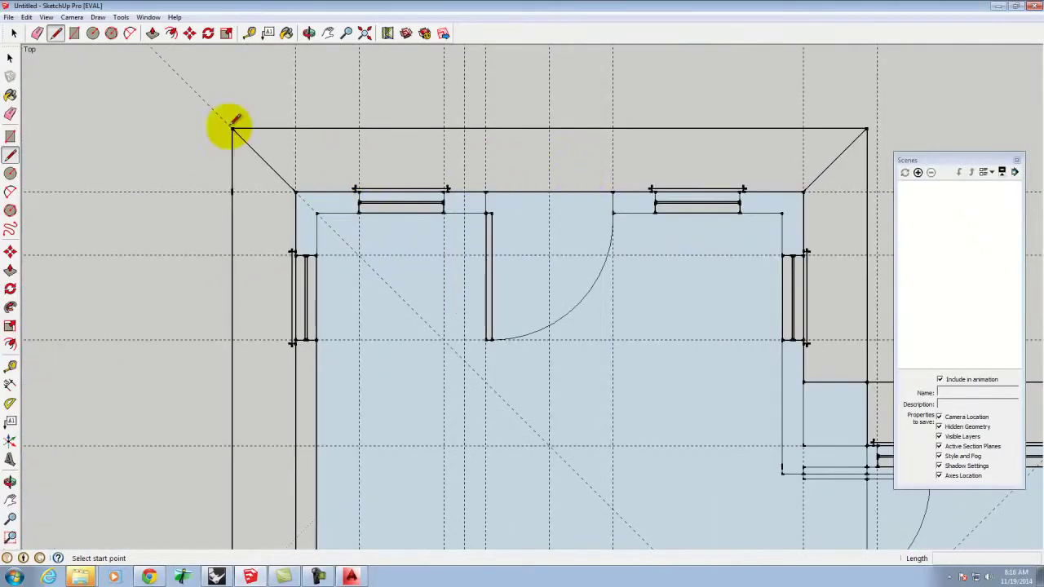
left_click(231, 193)
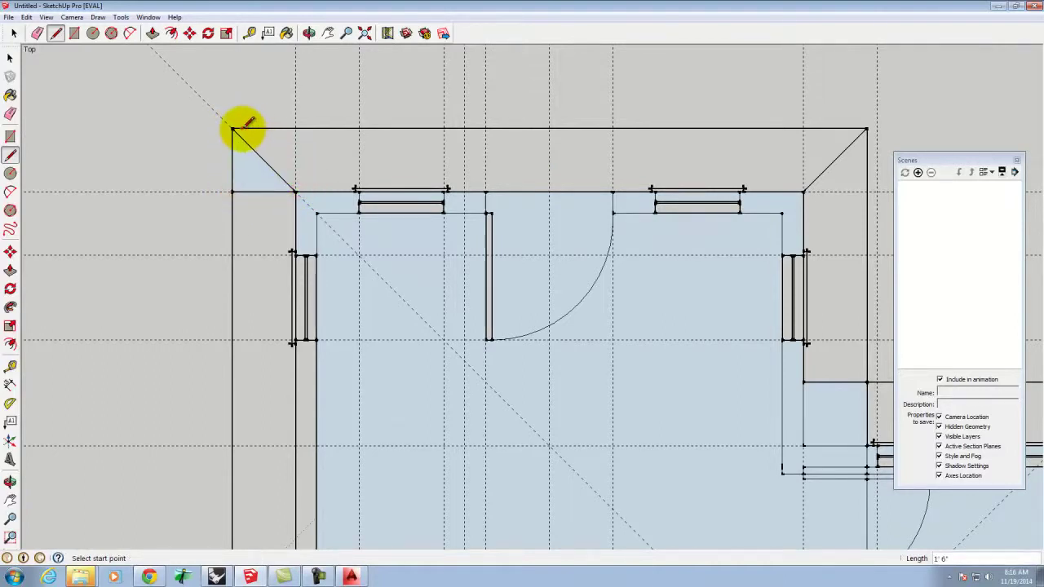
- Draw lines from both upper wall corners to a point on the outline's upper edge, drop a vertical from it, and retrace the wall leftward
left_click(295, 191)
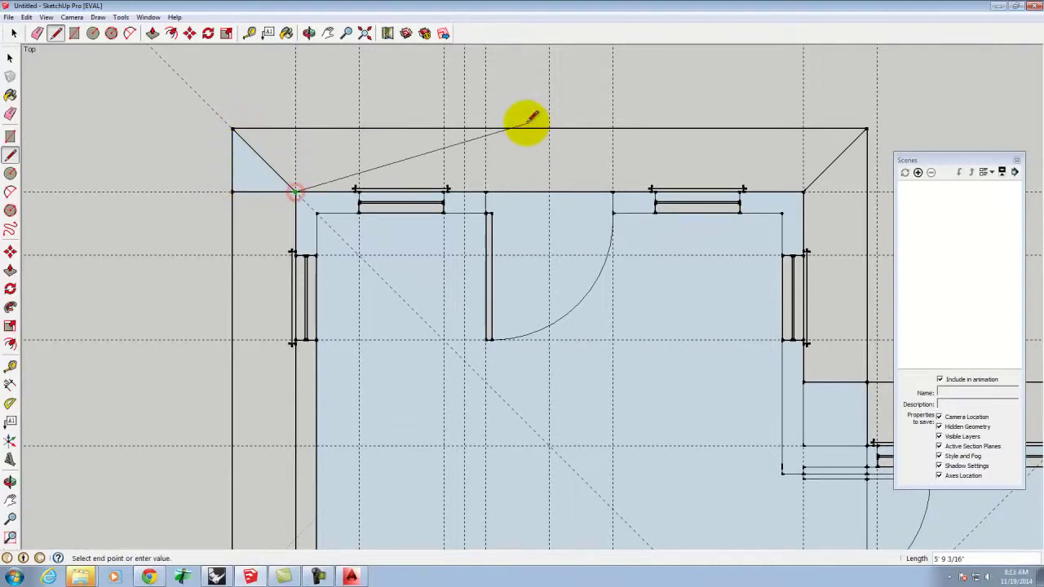
left_click(486, 128)
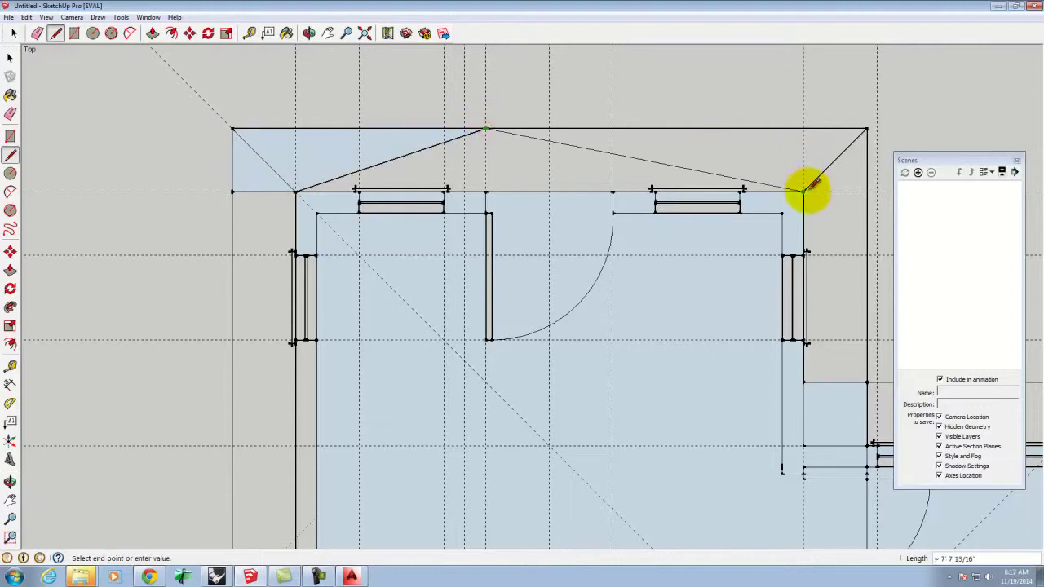
left_click(487, 128)
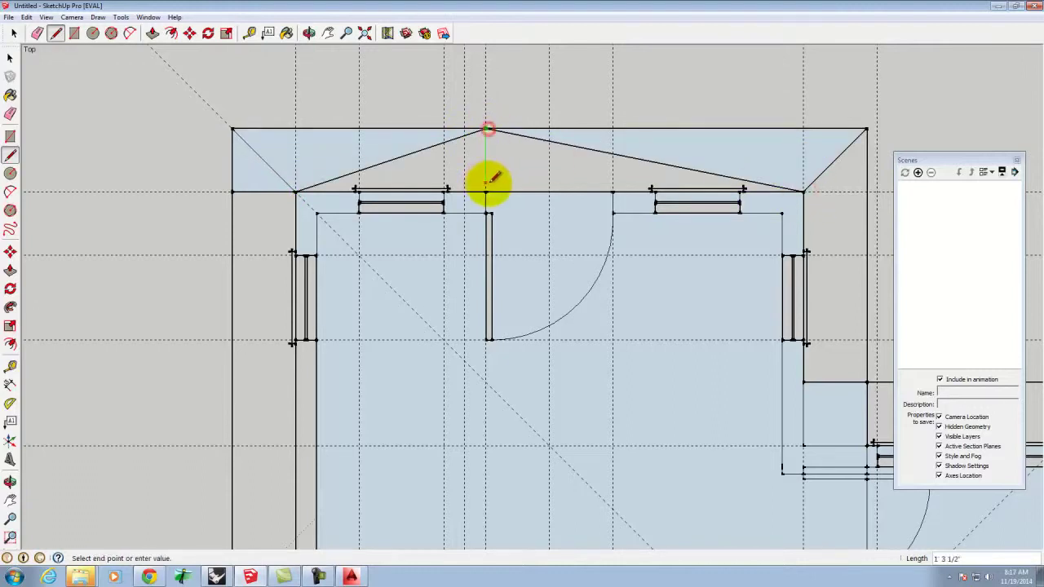
left_click(295, 192)
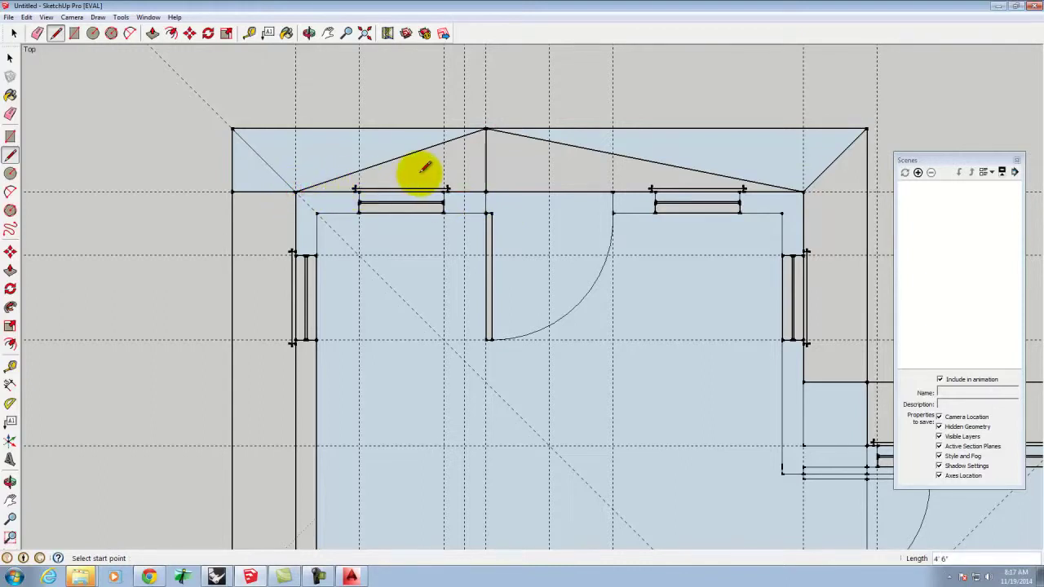
- Draw a vertical line from the right end of the upper-left window's sill to the diagonal, and extend the sill line to the central vertical
scroll(433, 176, "up", 3)
left_click(458, 194)
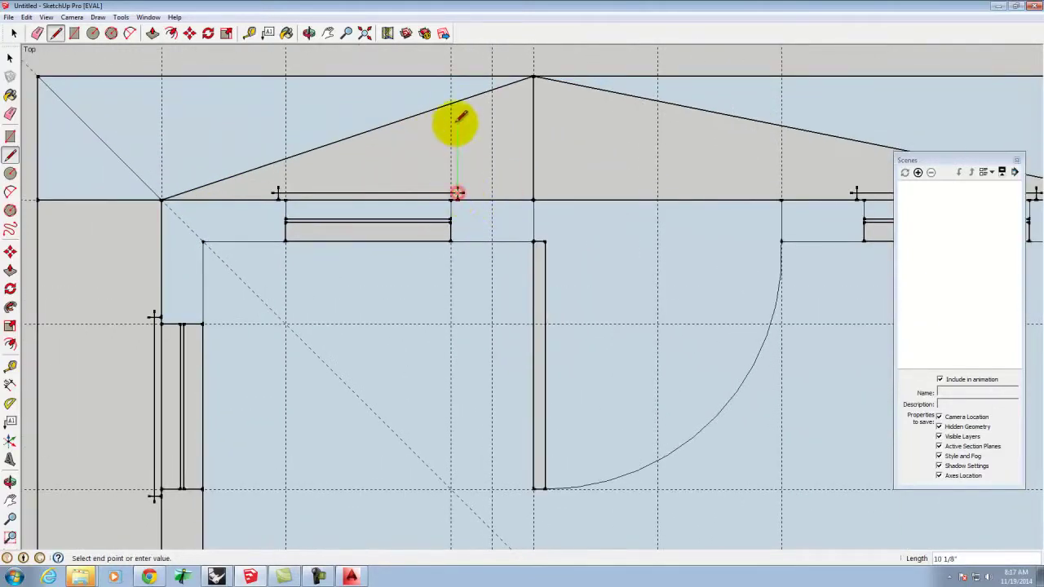
left_click(458, 100)
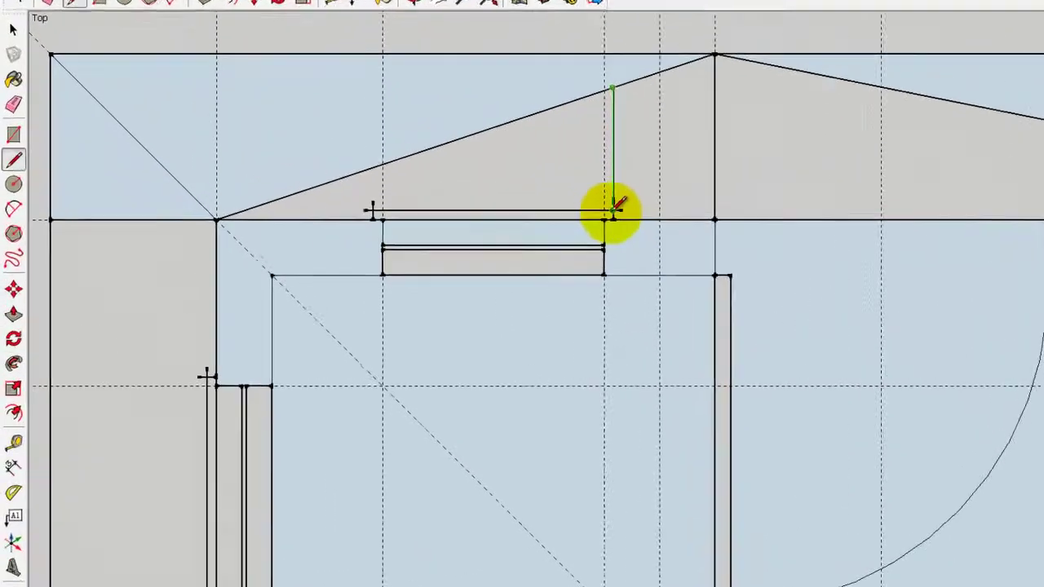
left_click(457, 194)
left_click(799, 219)
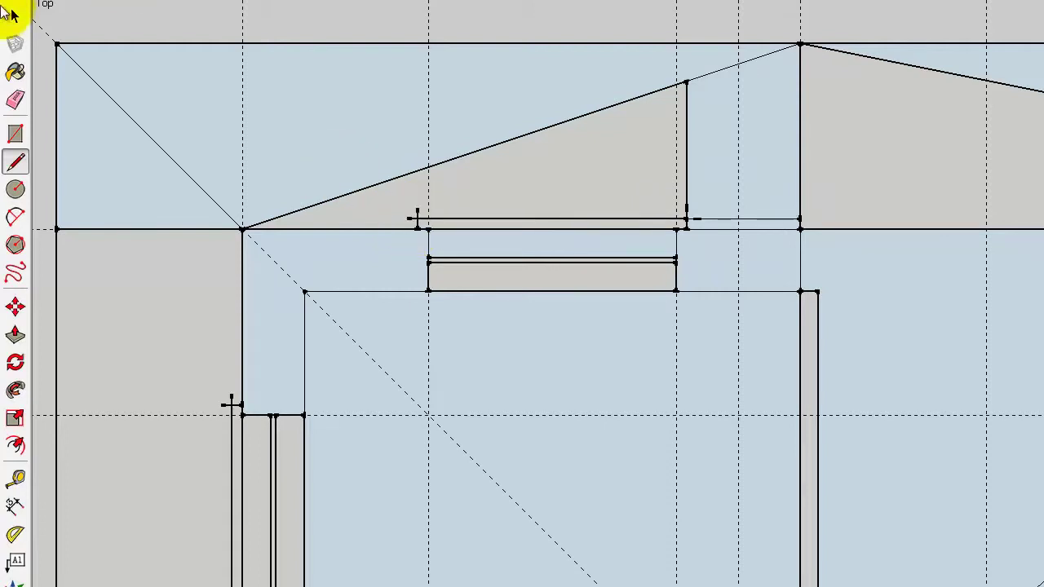
- Delete the upper-left window's sill lines, the helper lines beside it and the vertical line below the apex
left_click(18, 17)
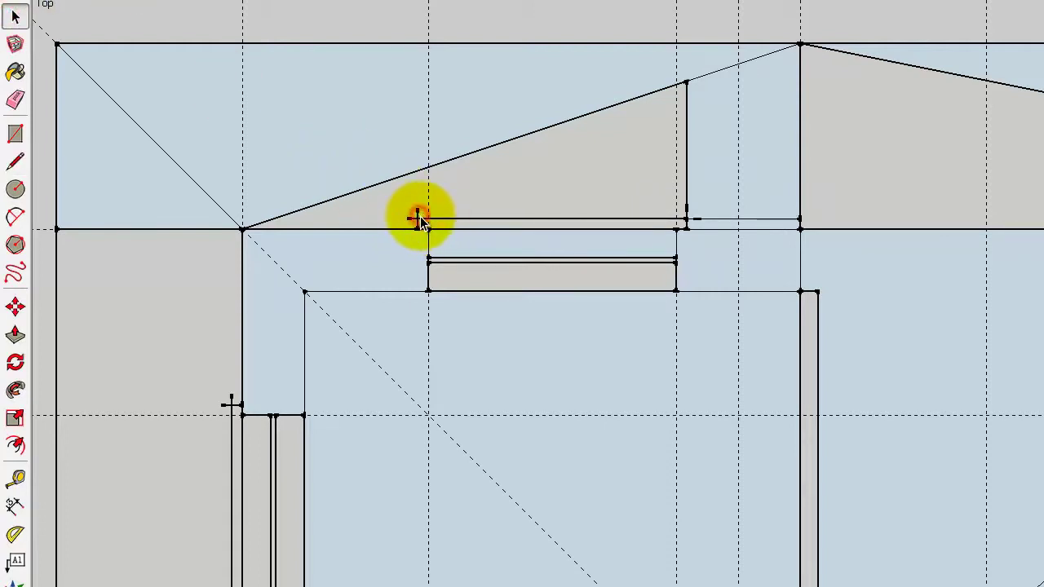
key("Delete")
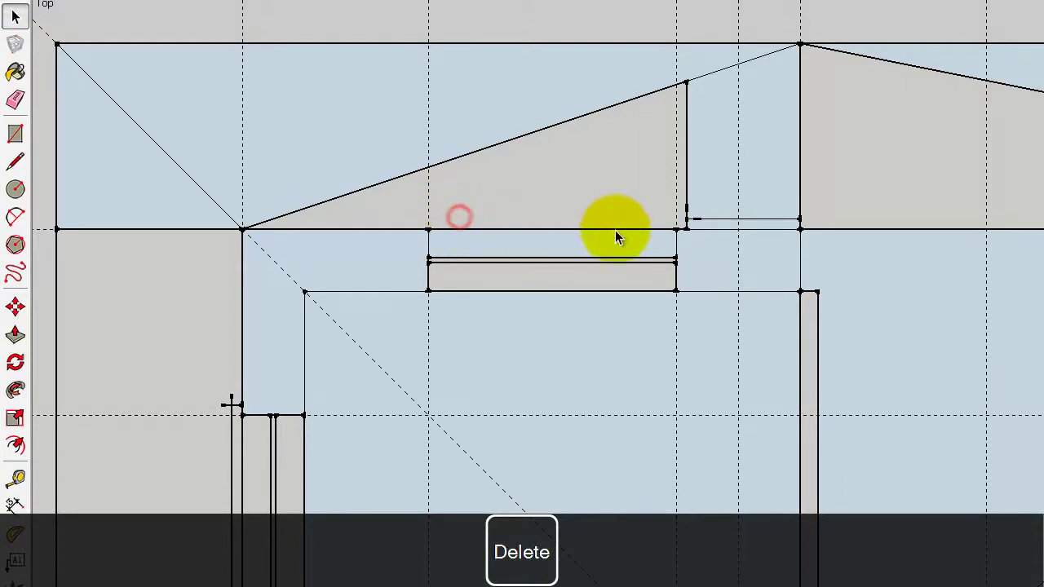
left_click(700, 218)
left_click(722, 219)
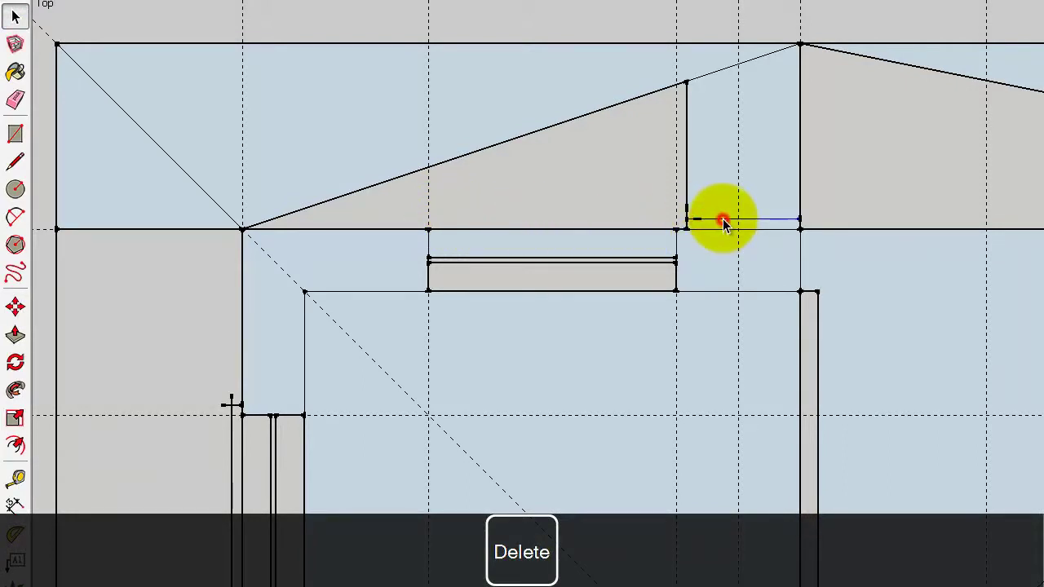
key("Delete")
left_click(694, 219)
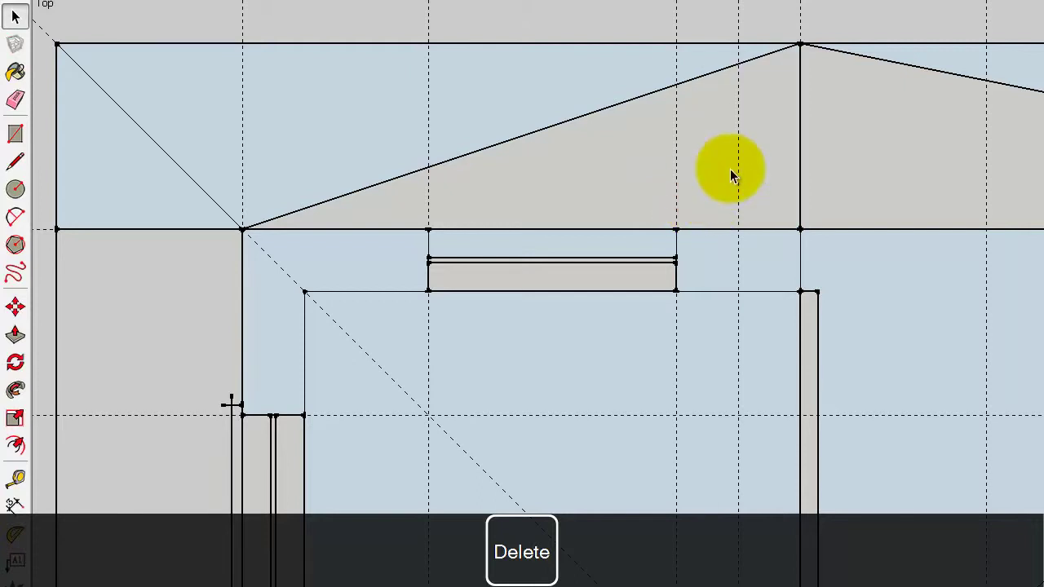
left_click(800, 122)
key("Delete")
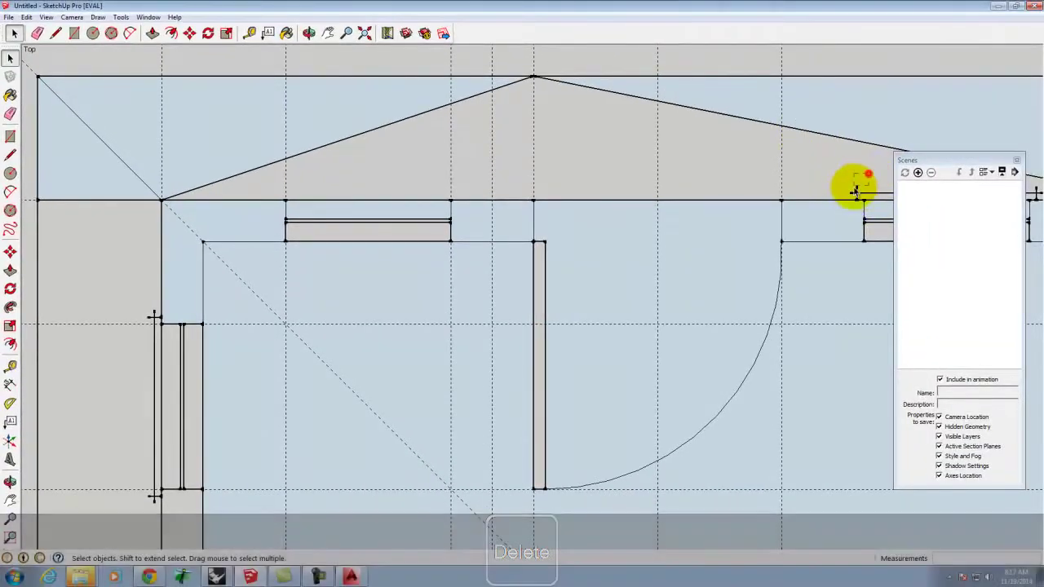
- Delete the sill lines of the upper wall's right window and close the Scenes window
key("Delete")
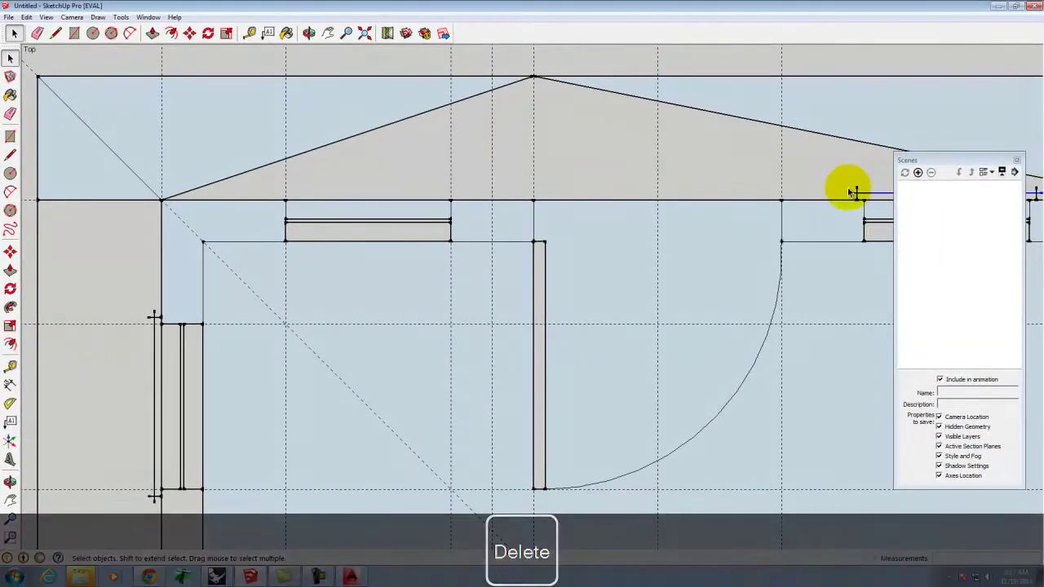
left_click(1017, 161)
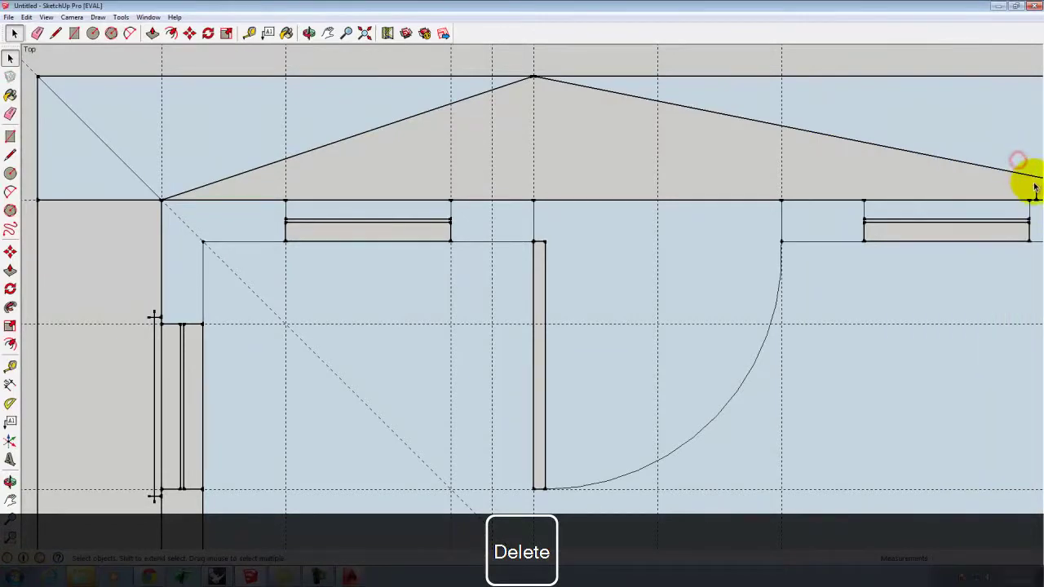
scroll(302, 210, "down", 3)
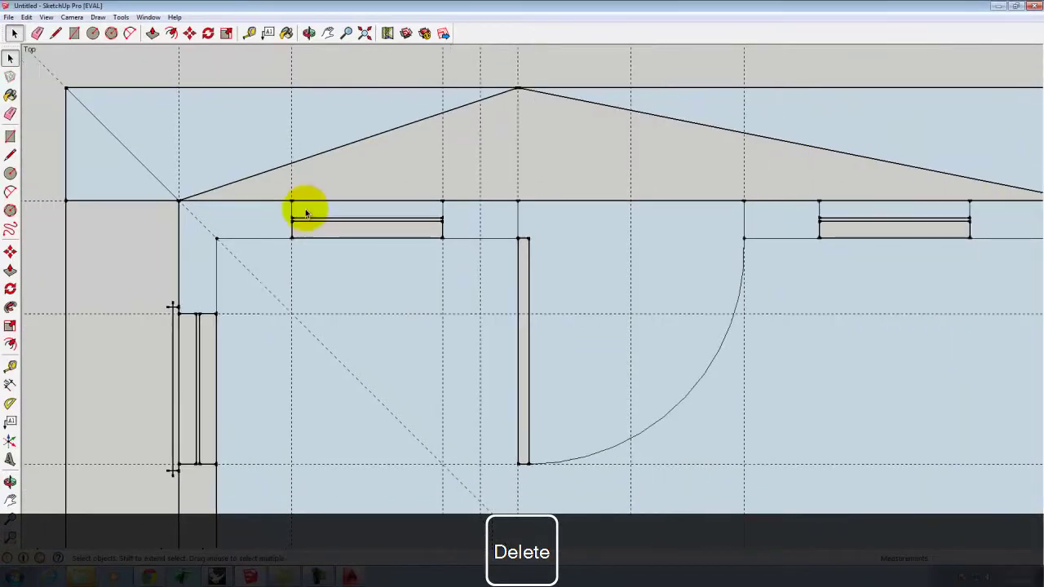
- Draw a vertical line from the apex on the outline's upper edge straight down to the upper wall line
scroll(485, 196, "up", 1)
left_click(9, 155)
left_click(435, 112)
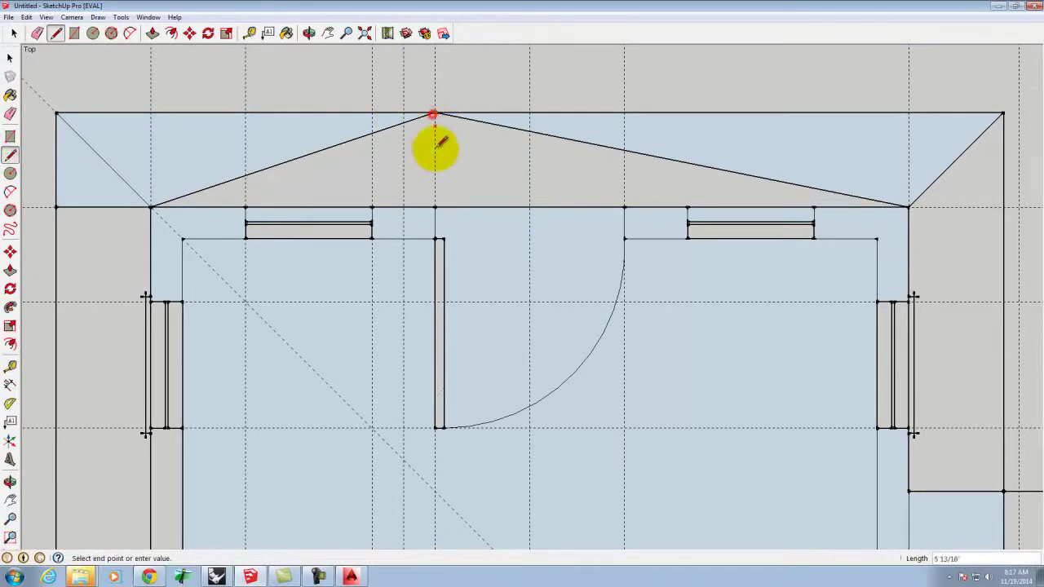
left_click(435, 206)
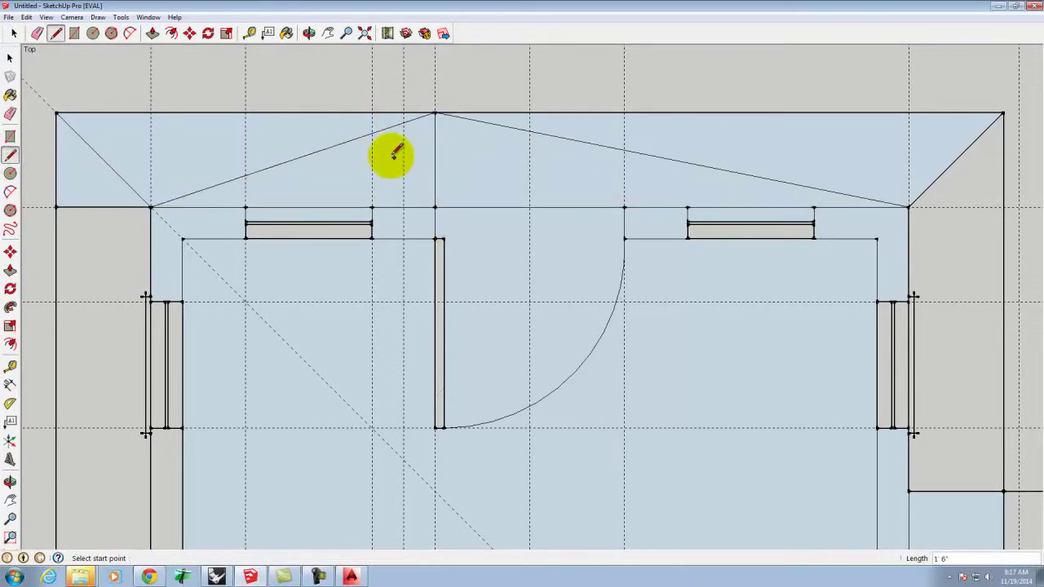
- Delete the vertical line below the apex, both slanted lines running to the wall corners, and the outline's upper-left corner diagonal
left_click(12, 58)
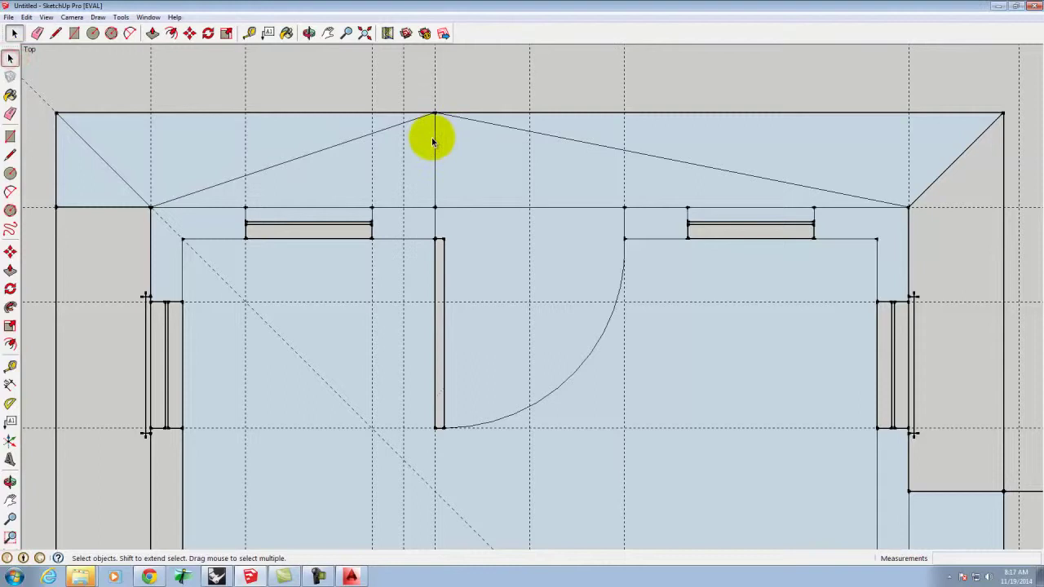
left_click(434, 139)
key("Delete")
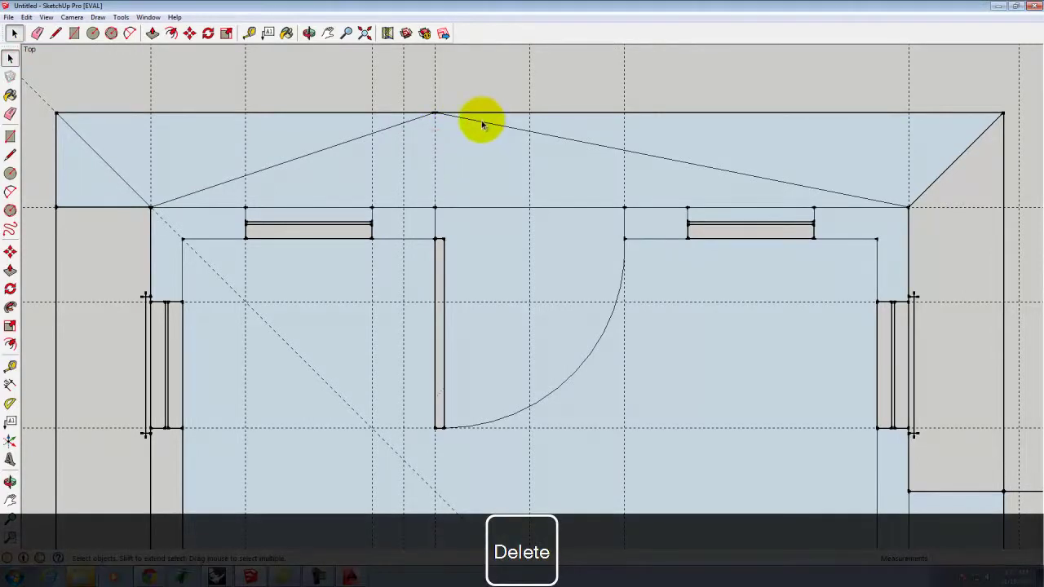
left_click(493, 125)
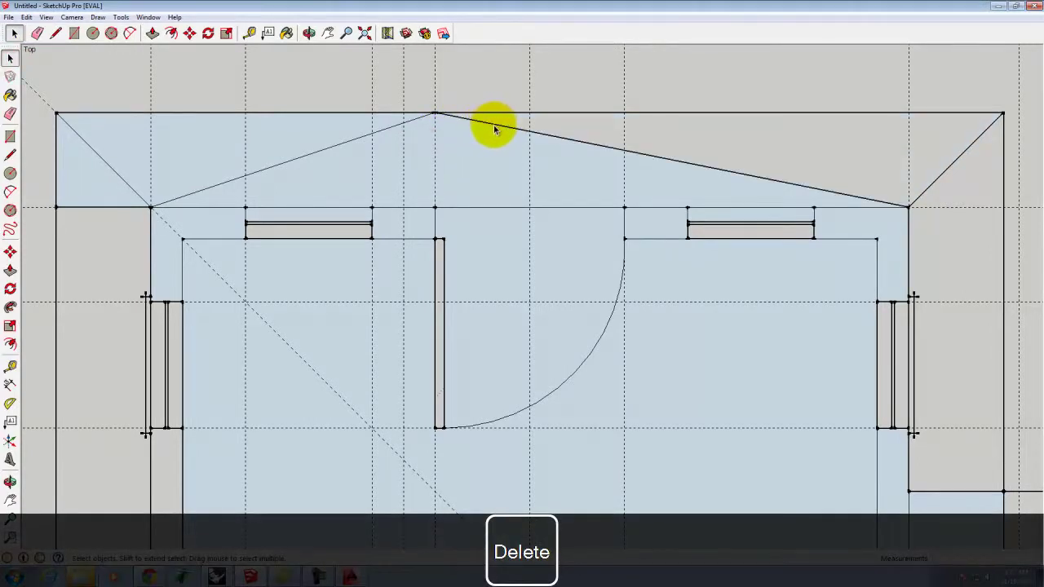
key("ctrl+z")
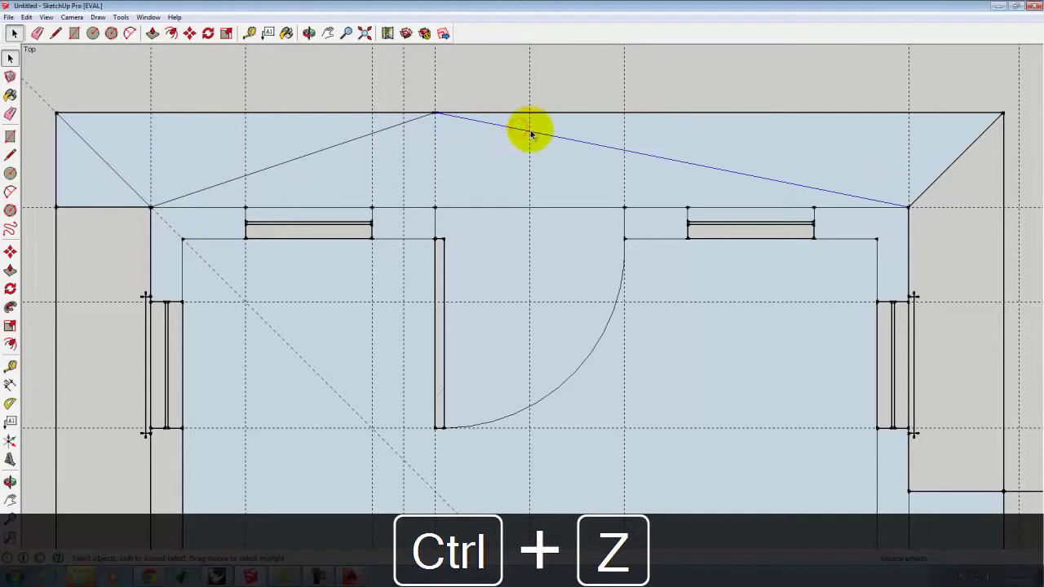
key("Delete")
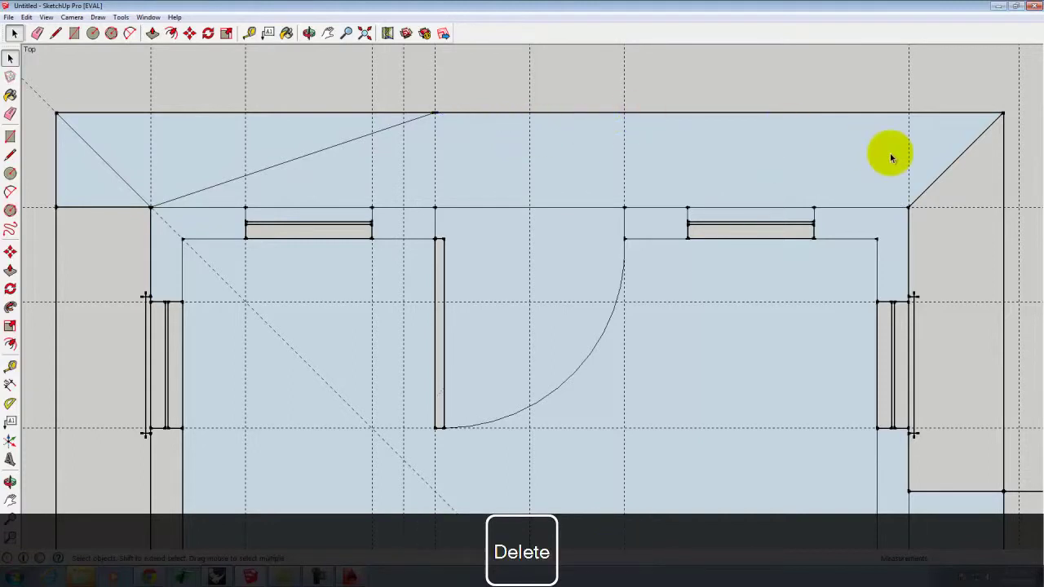
left_click(308, 156)
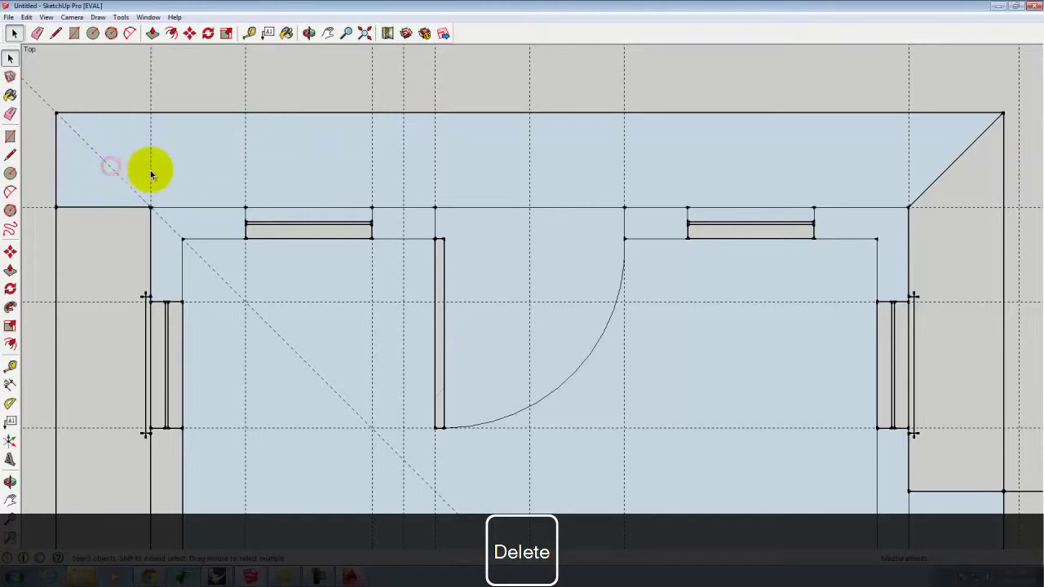
- Delete the sill lines inside both window openings of the upper wall
scroll(204, 94, "down", 5)
scroll(566, 167, "up", 3)
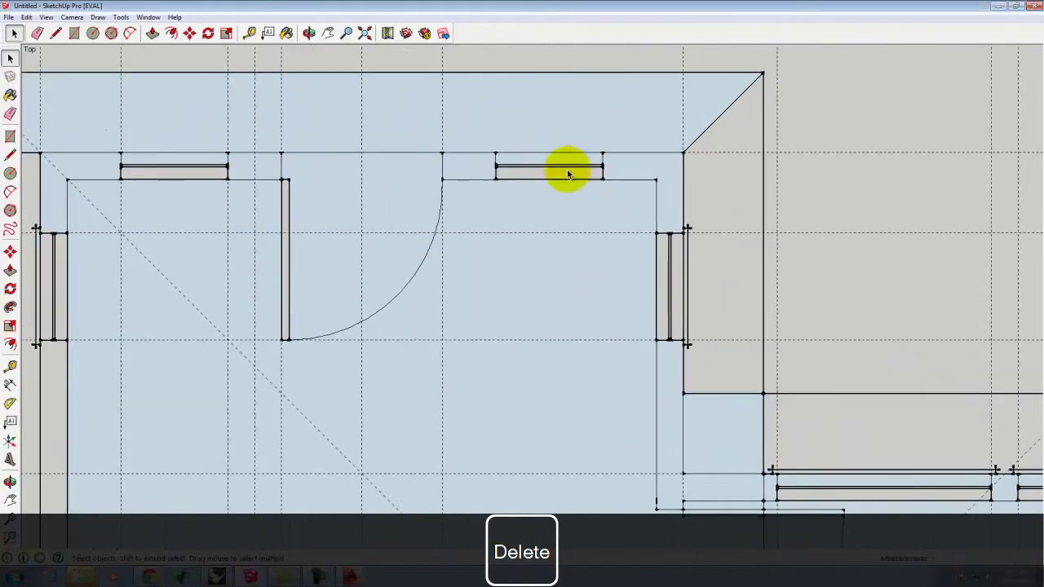
scroll(535, 165, "up", 2)
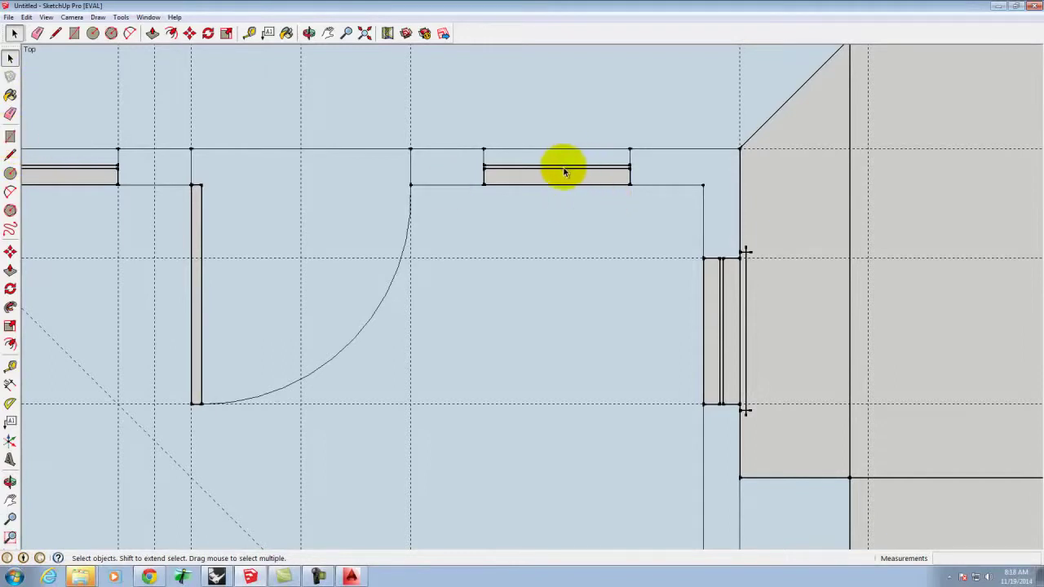
key("Delete")
key("Delete")
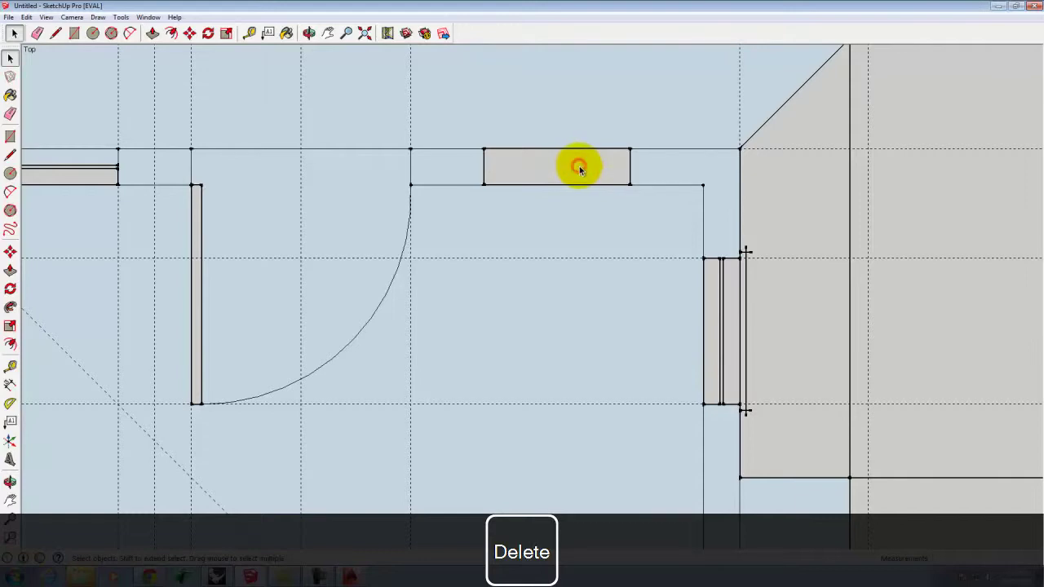
scroll(536, 182, "down", 2)
scroll(195, 163, "up", 4)
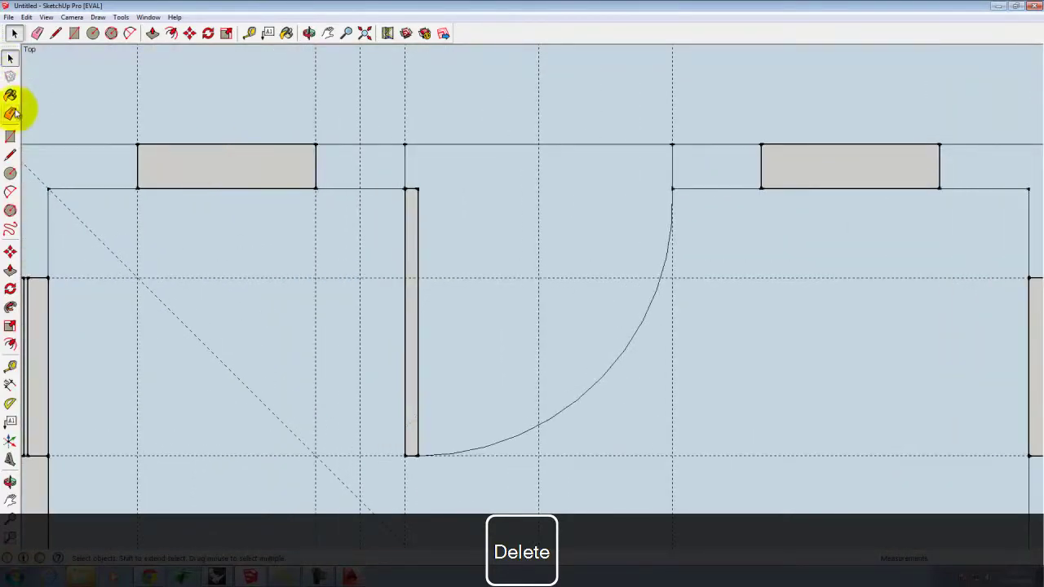
- Draw a 2' by 6" rectangle over each of the two window openings in the upper wall
left_click(10, 135)
left_click(137, 144)
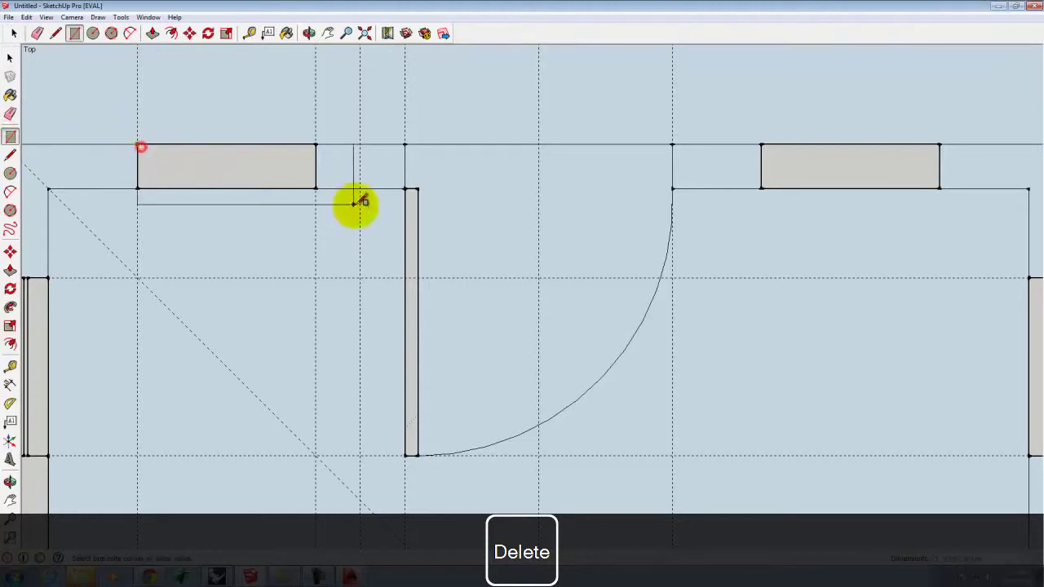
left_click(314, 186)
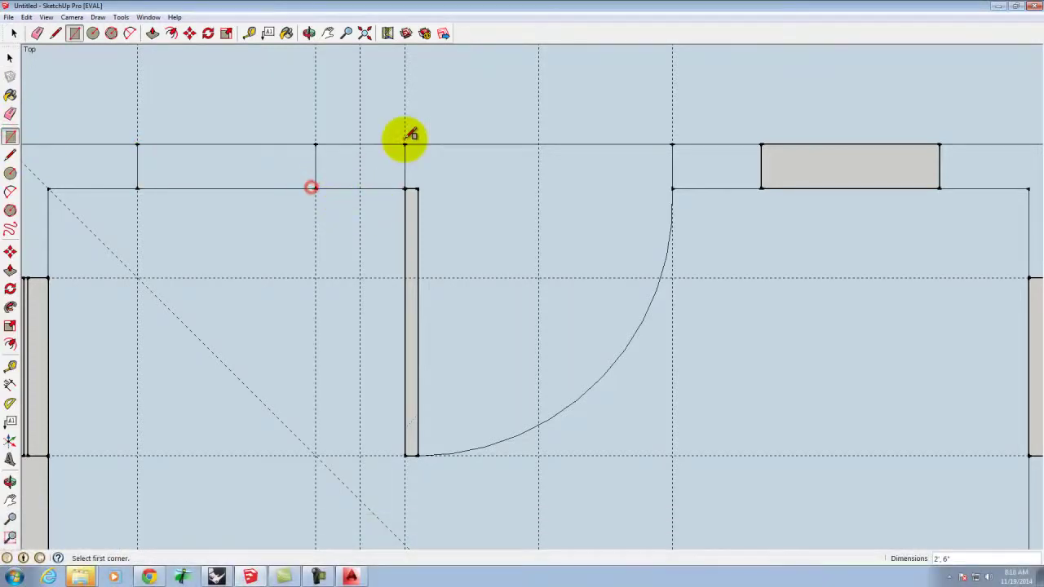
left_click(761, 144)
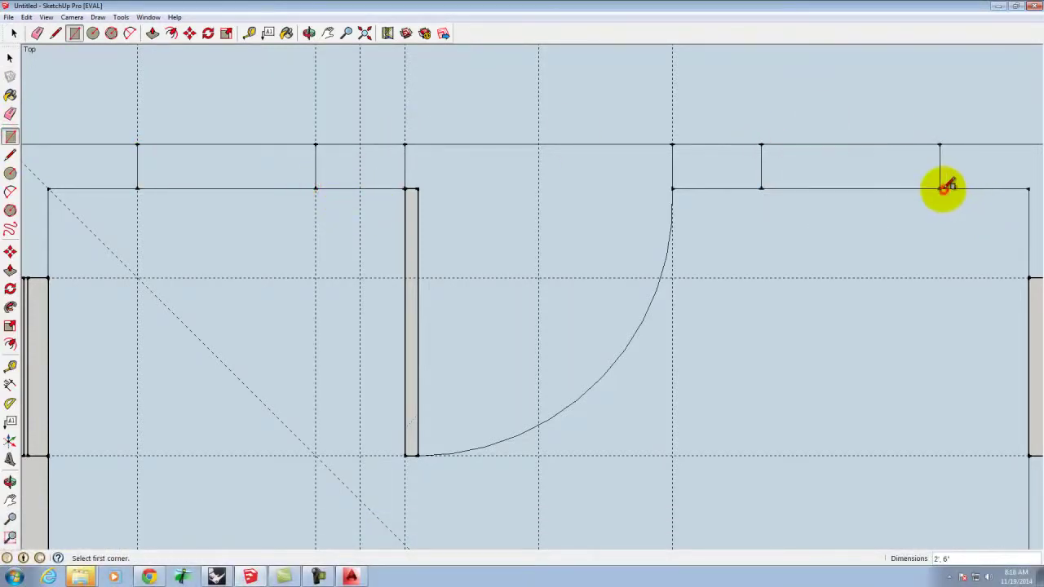
- Delete the outer trim linework and the inner sill lines of the left wall's upper window
scroll(580, 105, "down", 5)
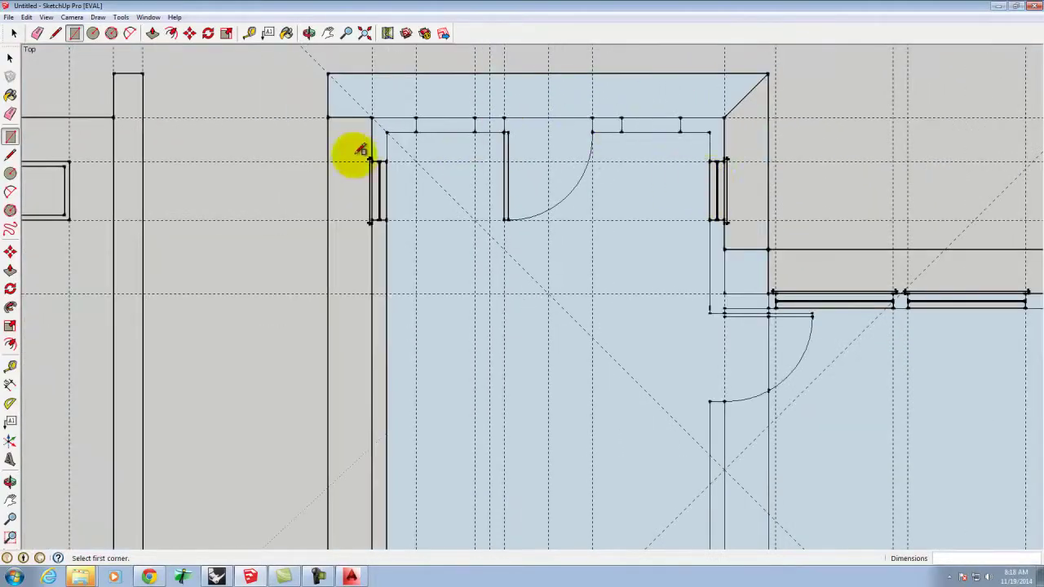
scroll(359, 151, "up", 5)
left_click(9, 56)
left_click_drag(334, 111, 334, 499)
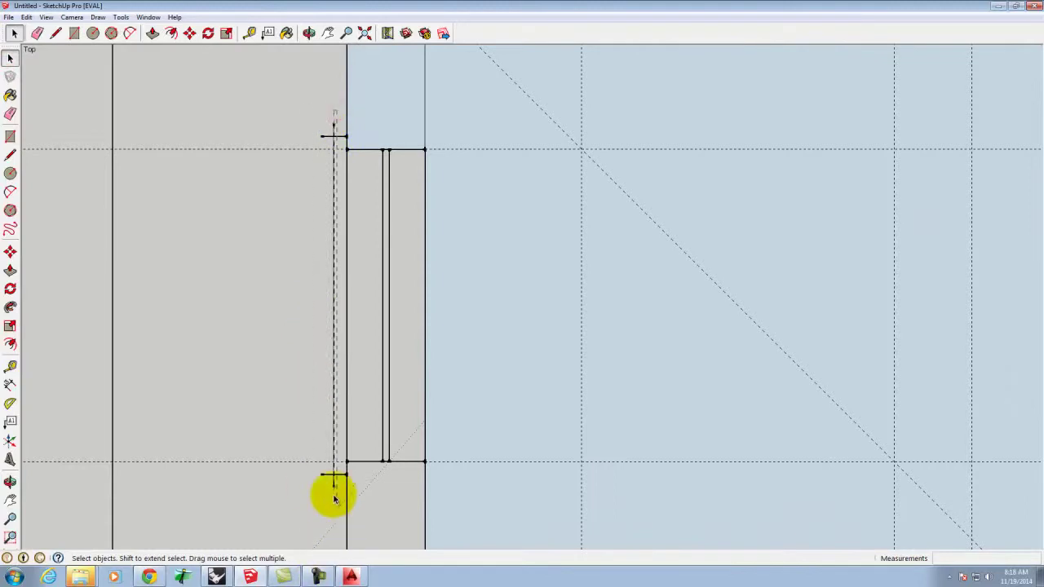
key("Delete")
left_click_drag(396, 236, 374, 260)
key("Delete")
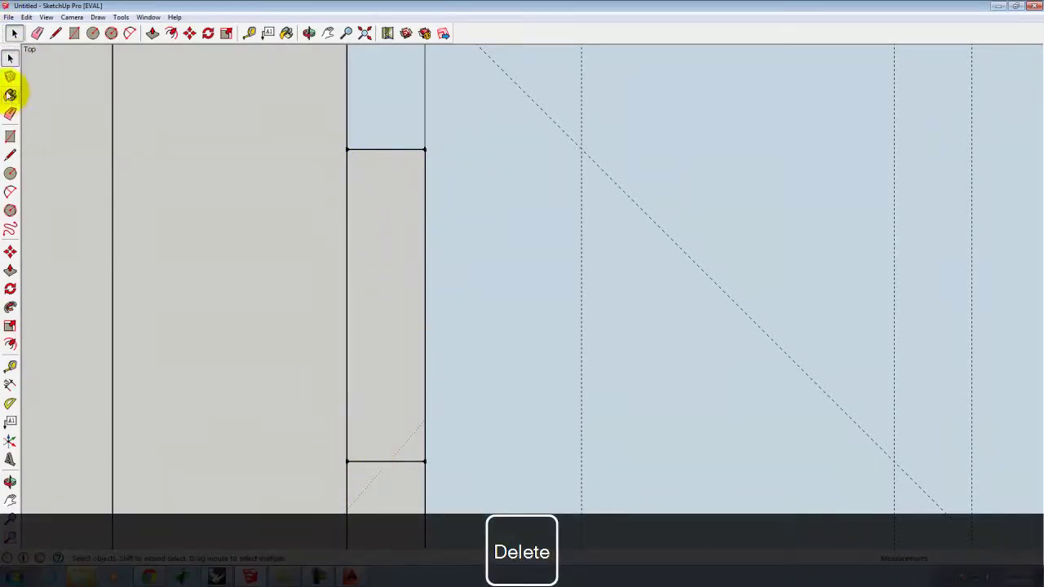
- Draw a 2' by 6" rectangle over the left wall's upper window opening
left_click(10, 137)
left_click(349, 150)
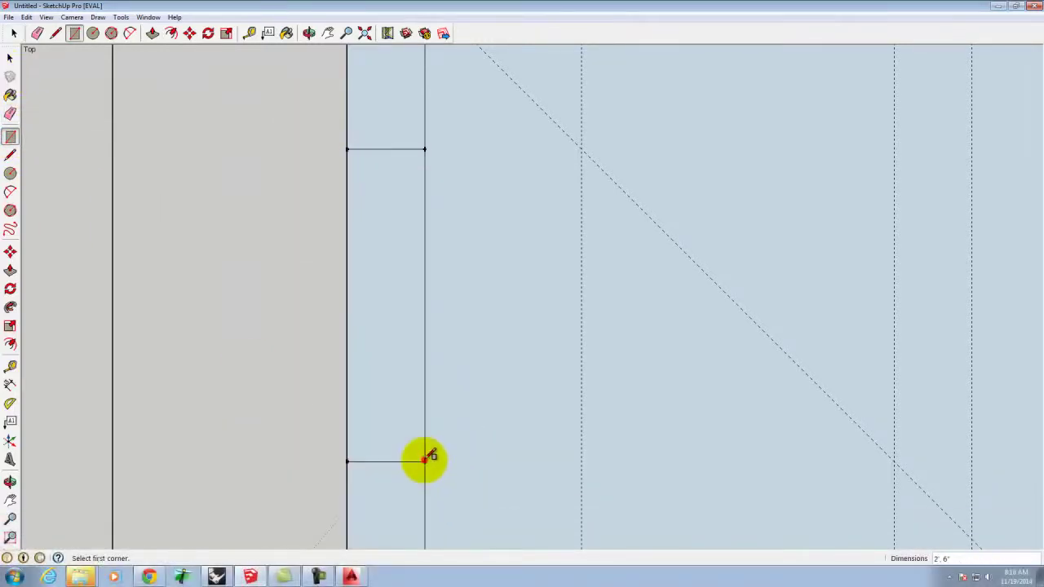
scroll(226, 210, "down", 6)
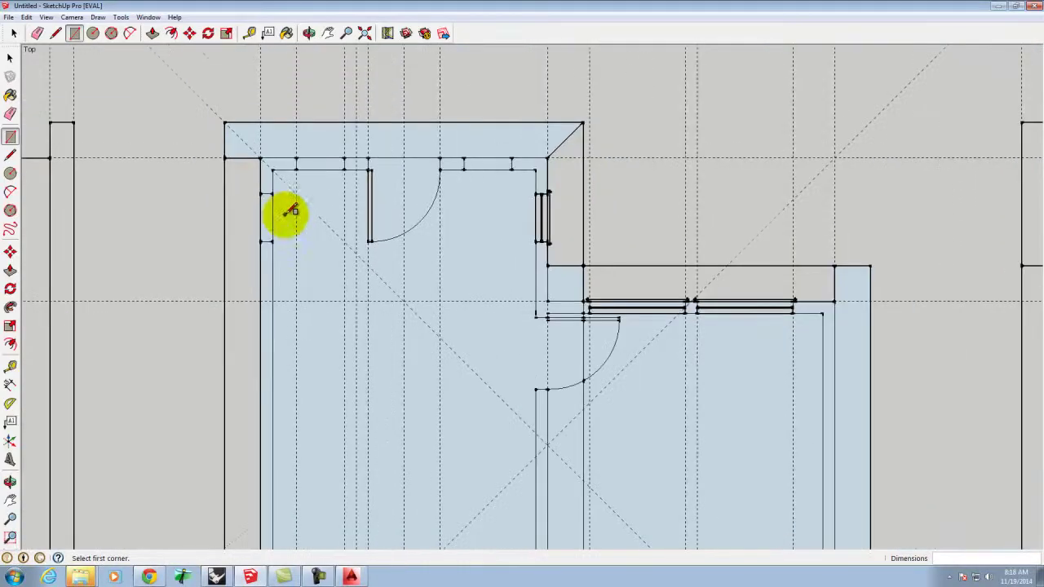
- Open the Layers window, check the visibility settings of the South Elevation and Guides layers, and close the window
scroll(522, 197, "down", 2)
scroll(384, 128, "down", 2)
scroll(401, 466, "down", 1)
scroll(384, 345, "up", 4)
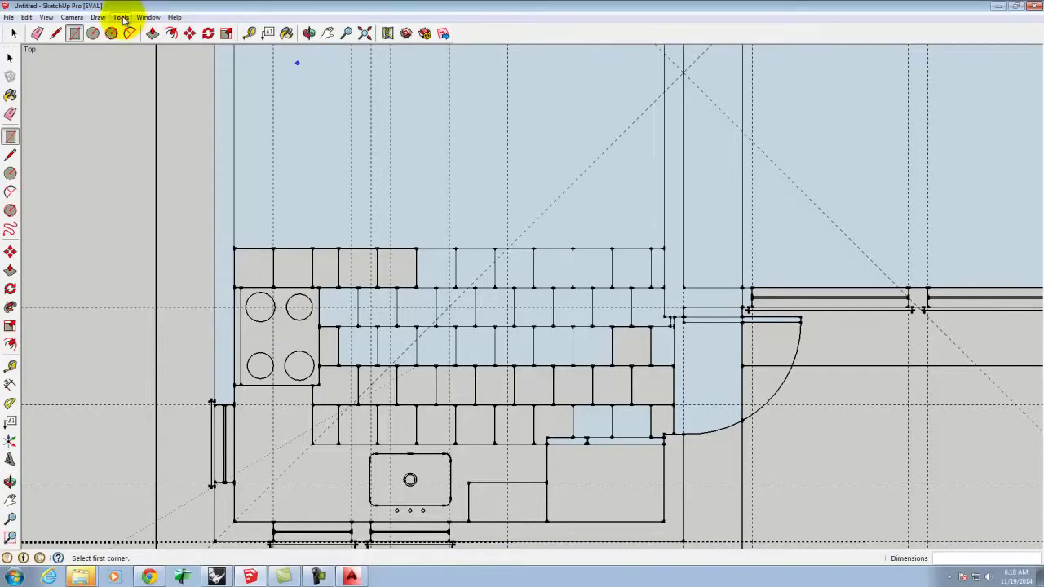
left_click(147, 17)
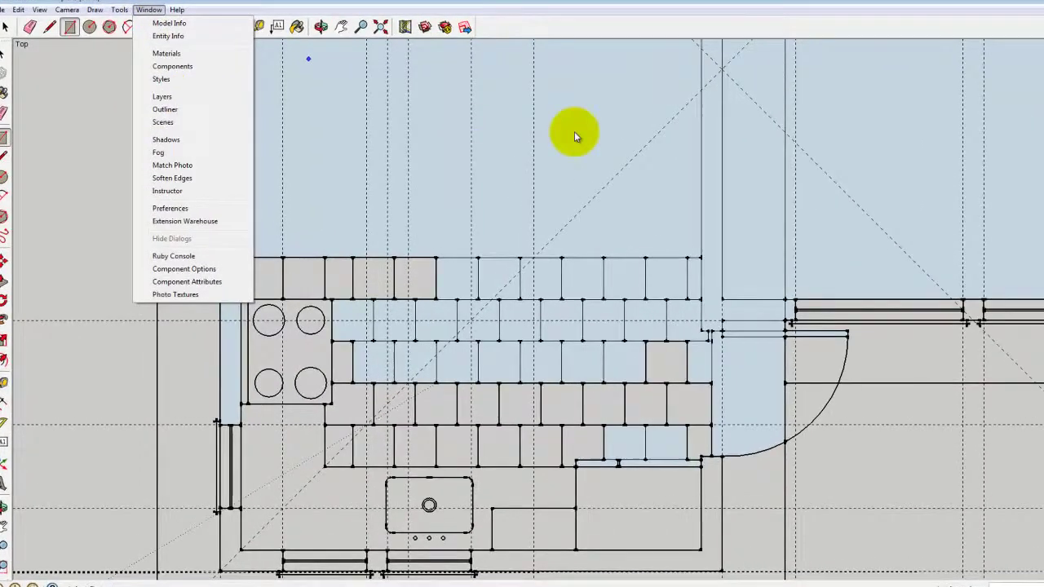
left_click(163, 96)
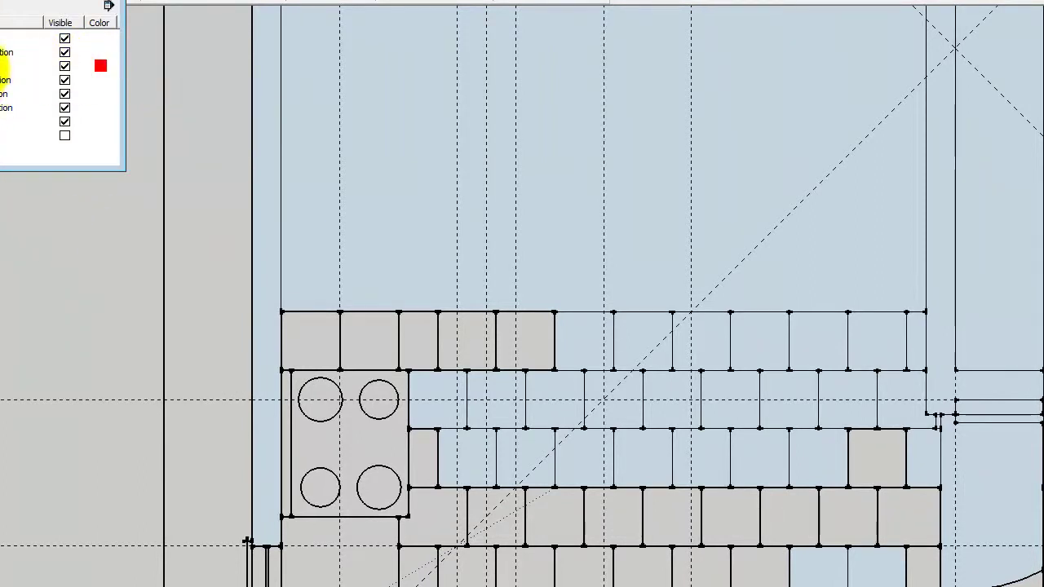
left_click(65, 53)
left_click(64, 67)
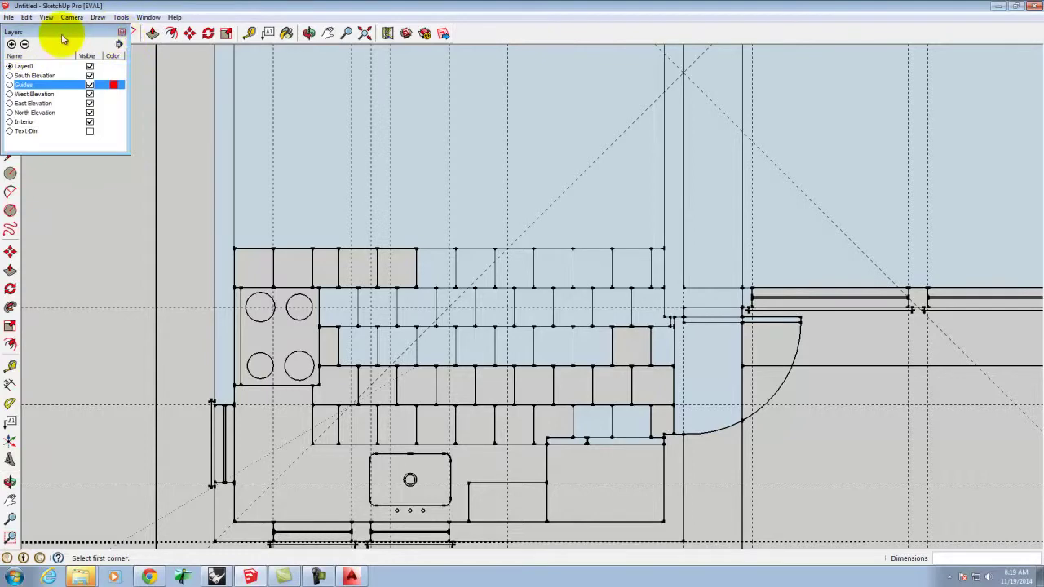
left_click_drag(62, 36, 92, 64)
left_click(152, 58)
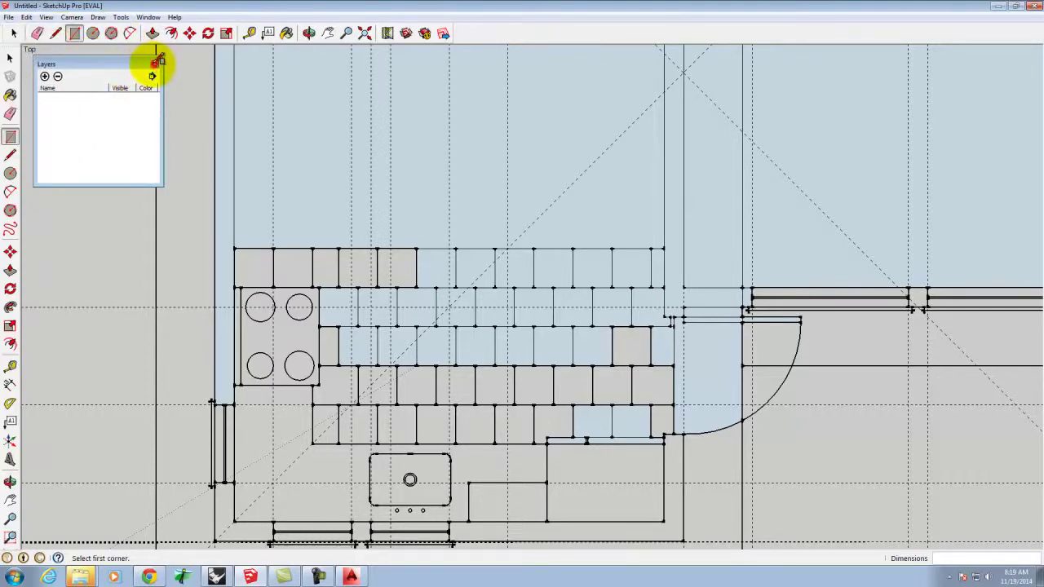
- Delete the outer trim linework and the sill lines of the left wall's lower window beside the kitchen counter
left_click(12, 133)
scroll(233, 307, "down", 2)
scroll(235, 457, "up", 3)
scroll(192, 420, "up", 2)
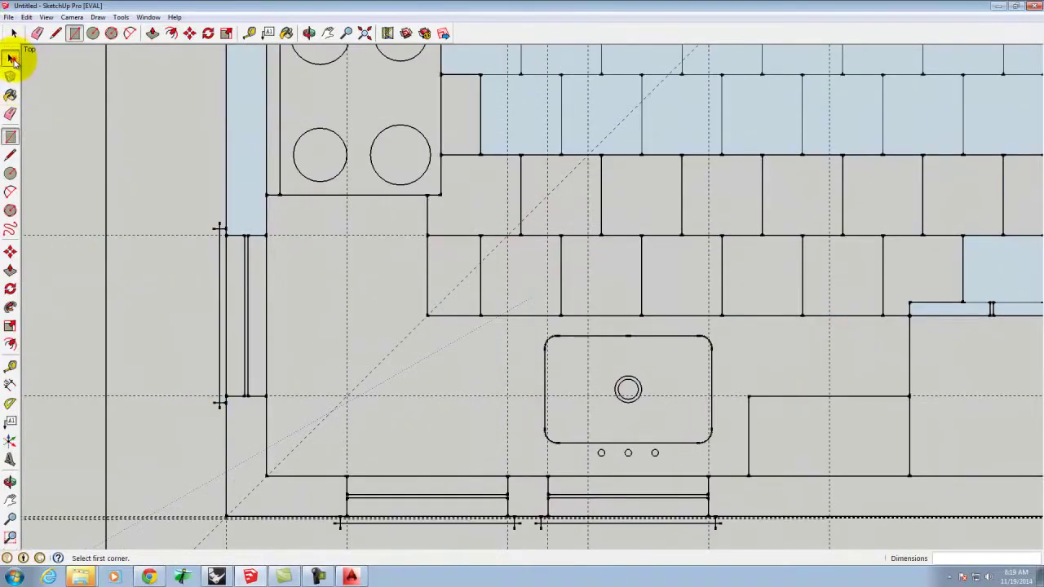
left_click(12, 59)
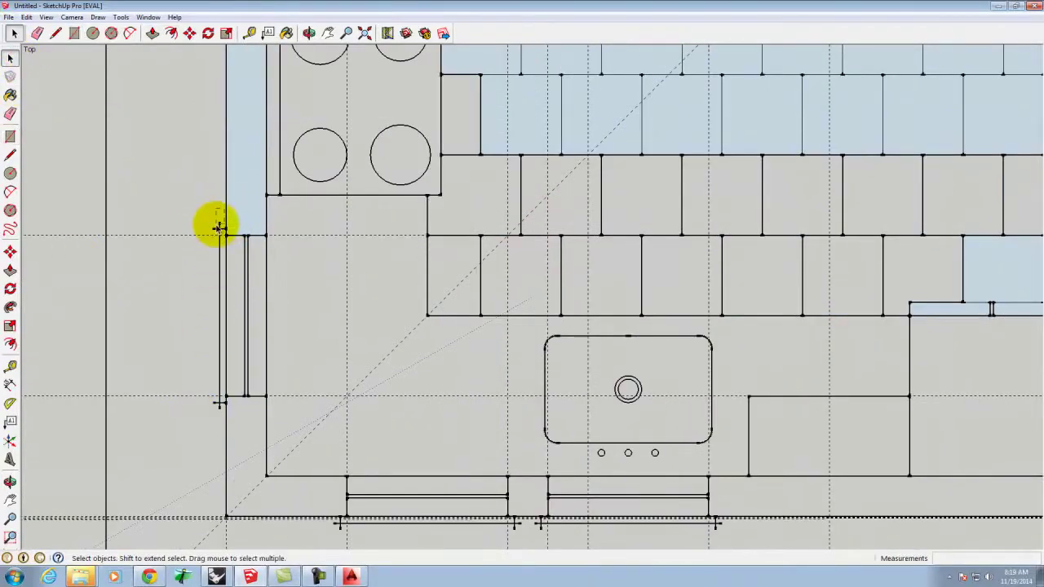
key("Delete")
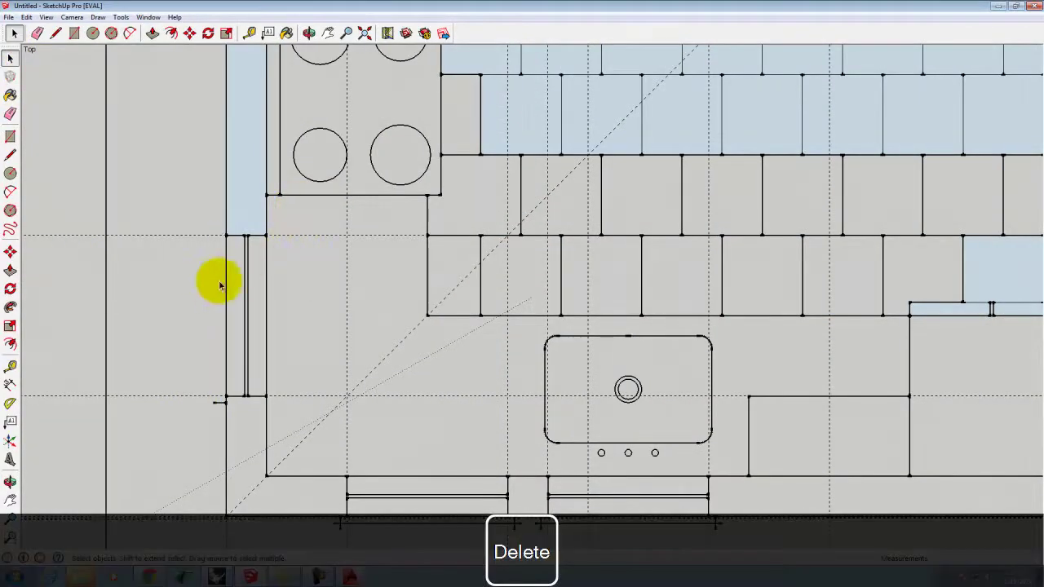
left_click_drag(254, 286, 236, 327)
key("Delete")
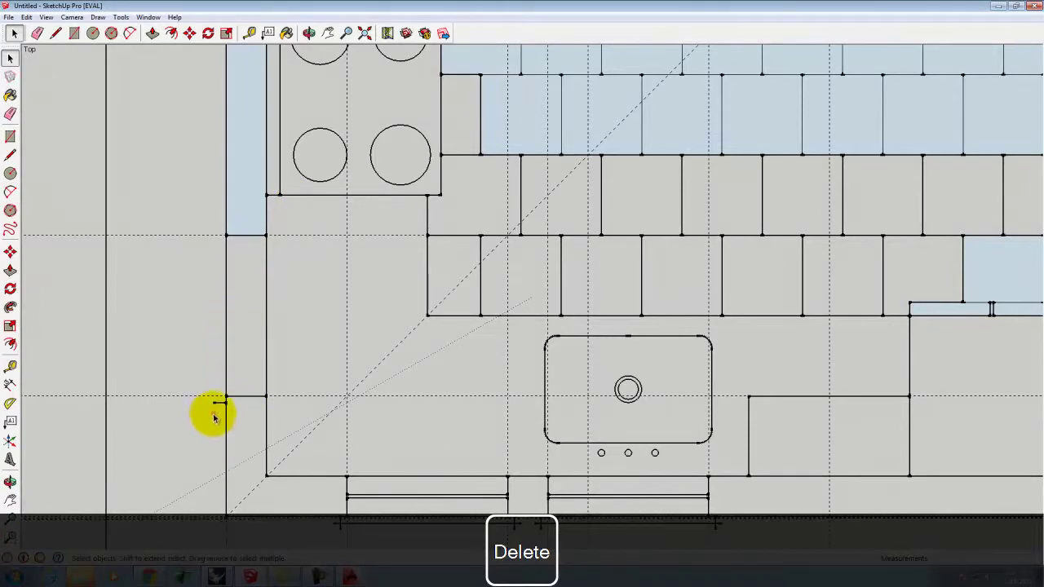
- Delete the outer trim linework and the sill lines of both windows in the kitchen's lower wall
scroll(196, 351, "down", 2)
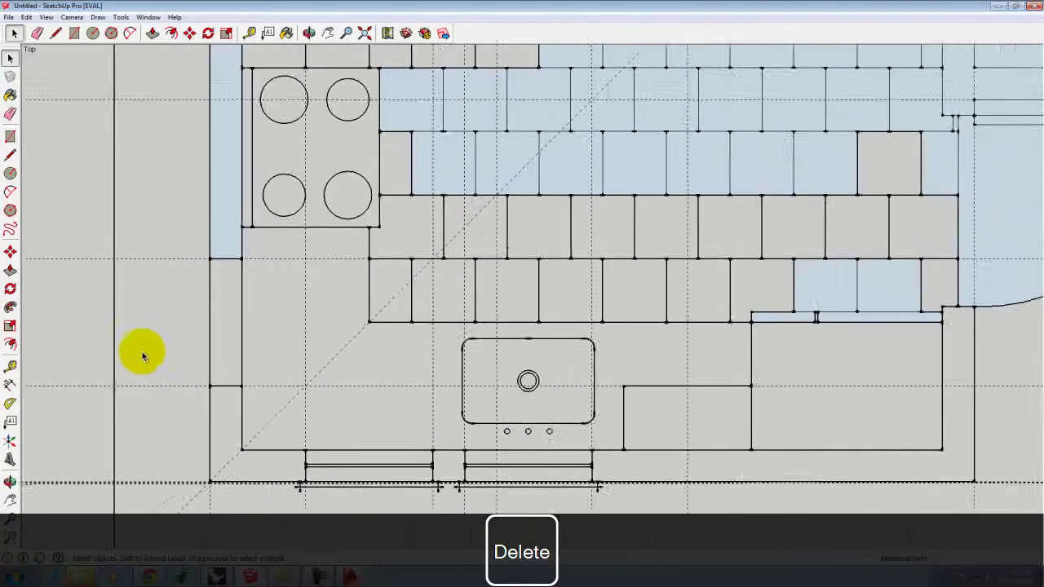
scroll(469, 498, "up", 1)
left_click_drag(311, 454, 222, 467)
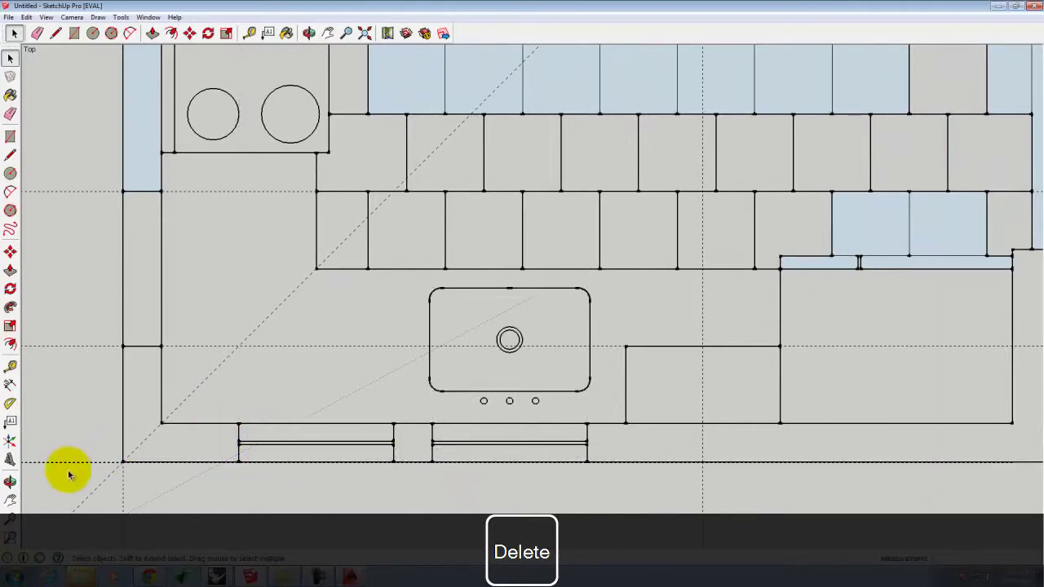
scroll(286, 433, "down", 2)
scroll(380, 434, "up", 3)
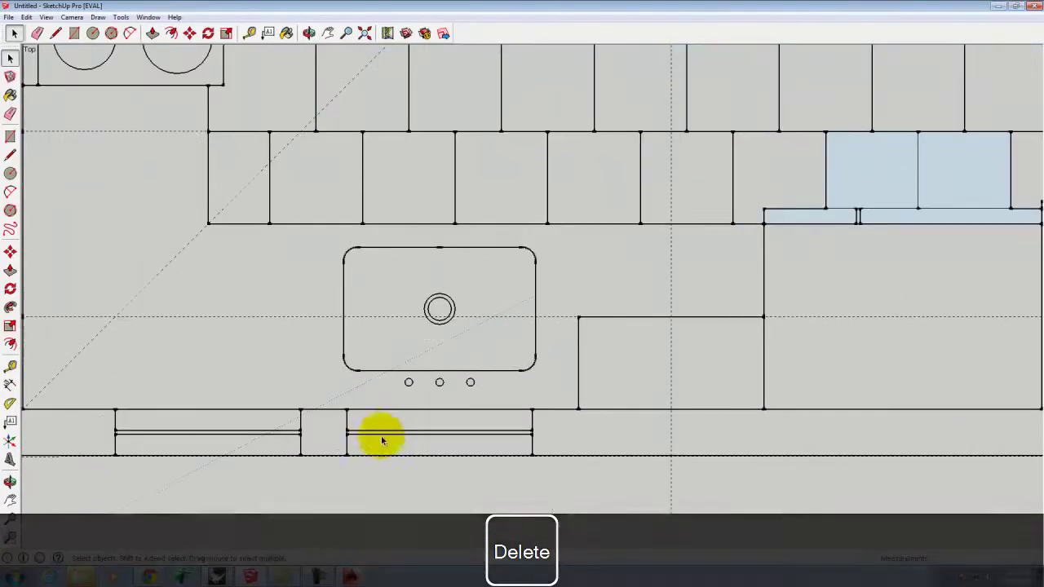
left_click(395, 439)
key("Delete")
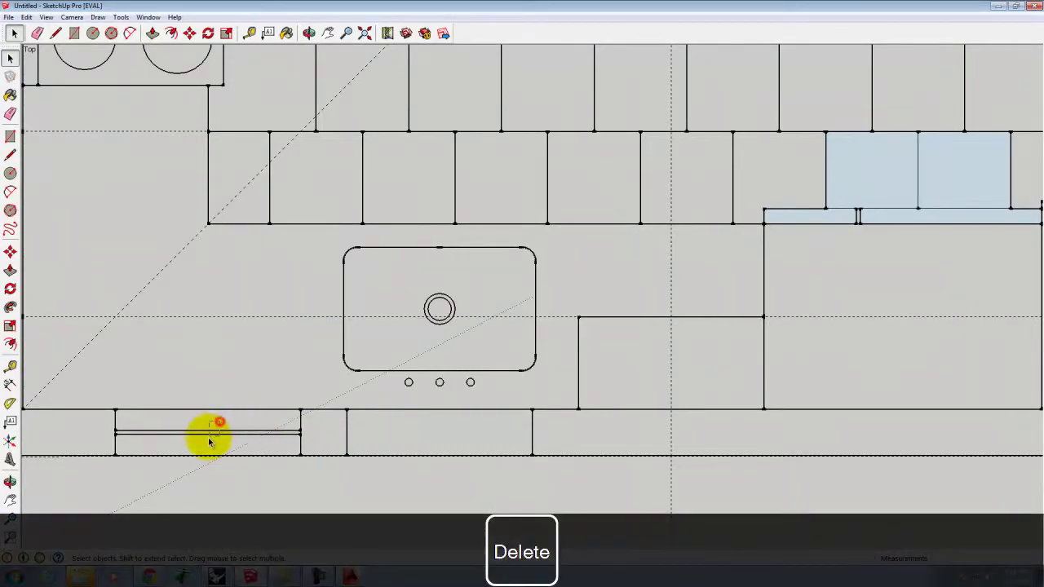
- Draw a diagonal across the left wall's lower window opening and another across the wall's lower-left corner
scroll(216, 441, "down", 5)
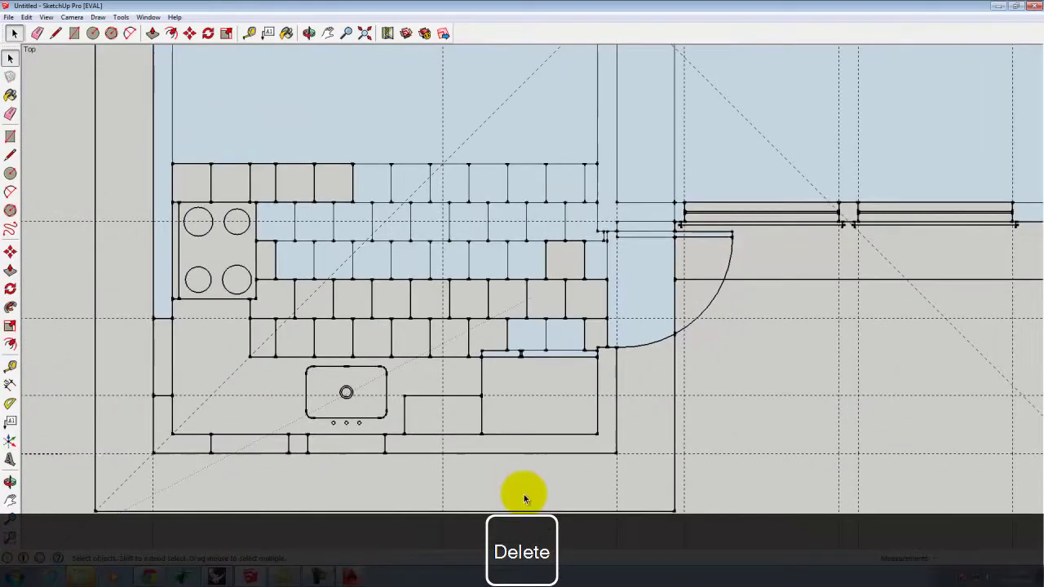
left_click(57, 33)
left_click(183, 403)
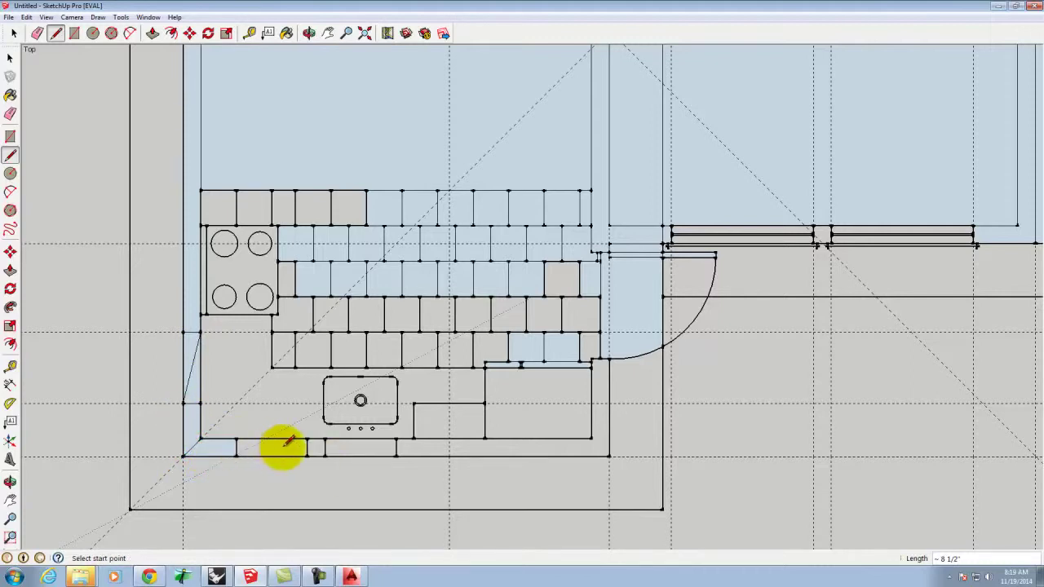
- Draw diagonals across both window openings in the kitchen's lower wall, the pier between them, and the wall's lower-right corner
left_click(236, 441)
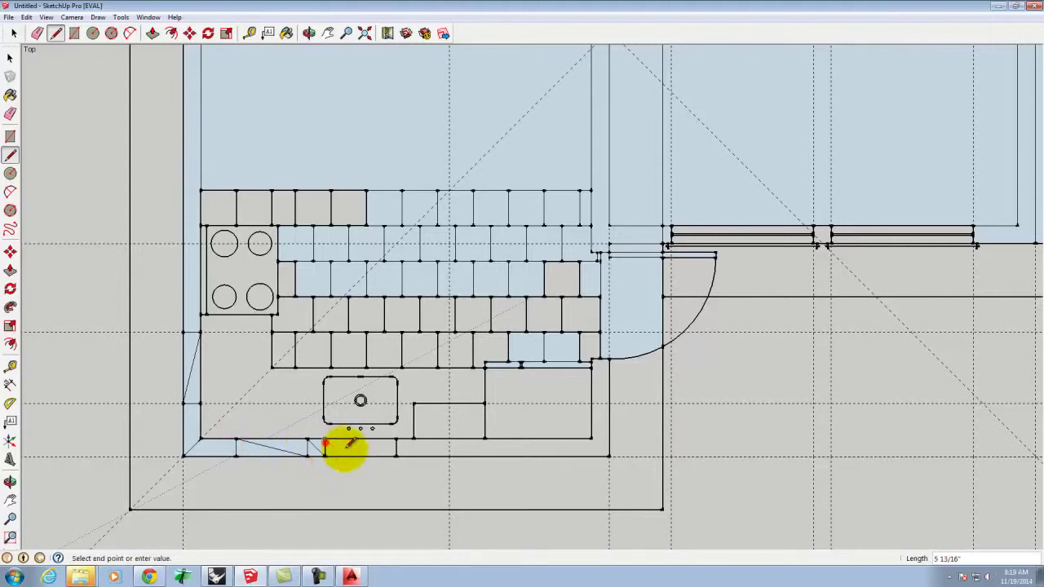
left_click(609, 457)
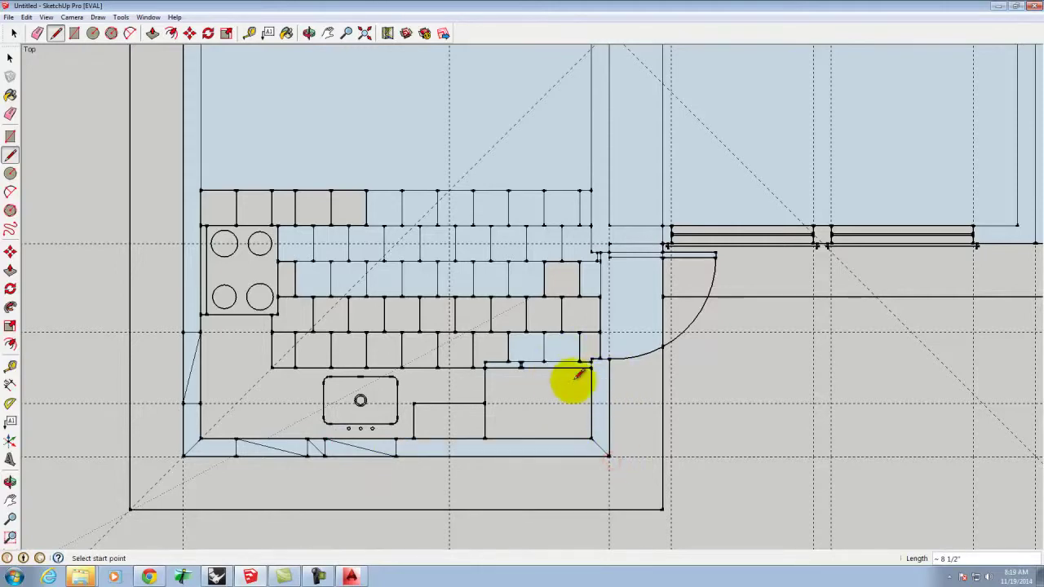
- Delete the helper diagonals across the left wall's lower window opening and along the kitchen's lower wall, keeping the wall faces
scroll(408, 357, "down", 5)
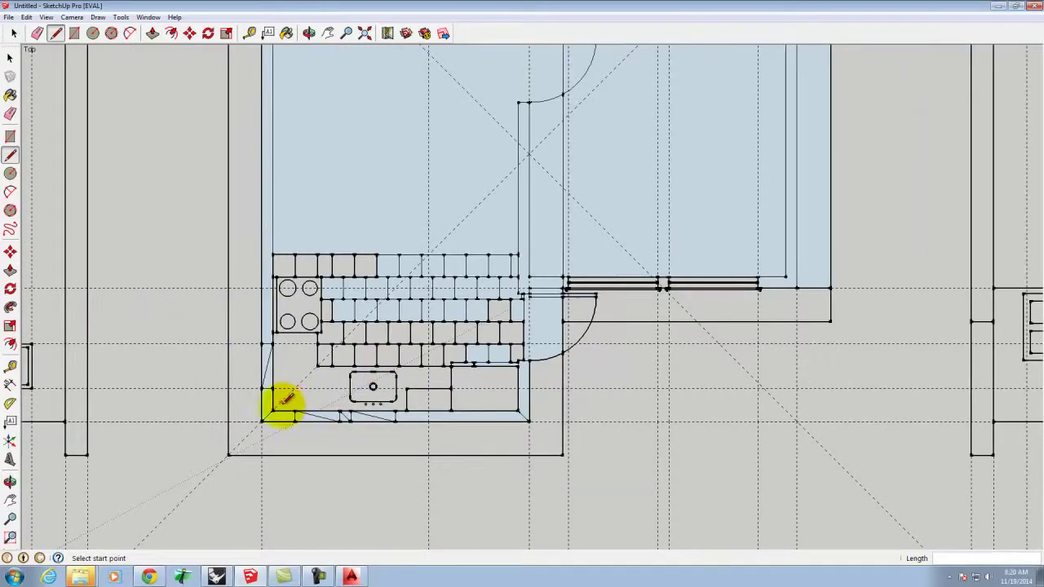
scroll(295, 402, "up", 3)
left_click(13, 33)
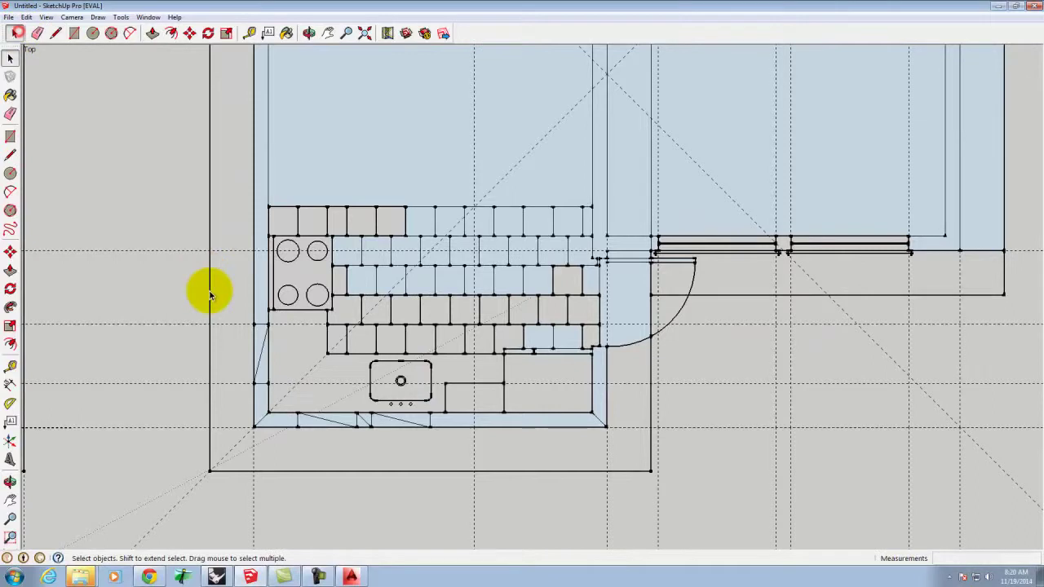
left_click(261, 361)
key("Delete")
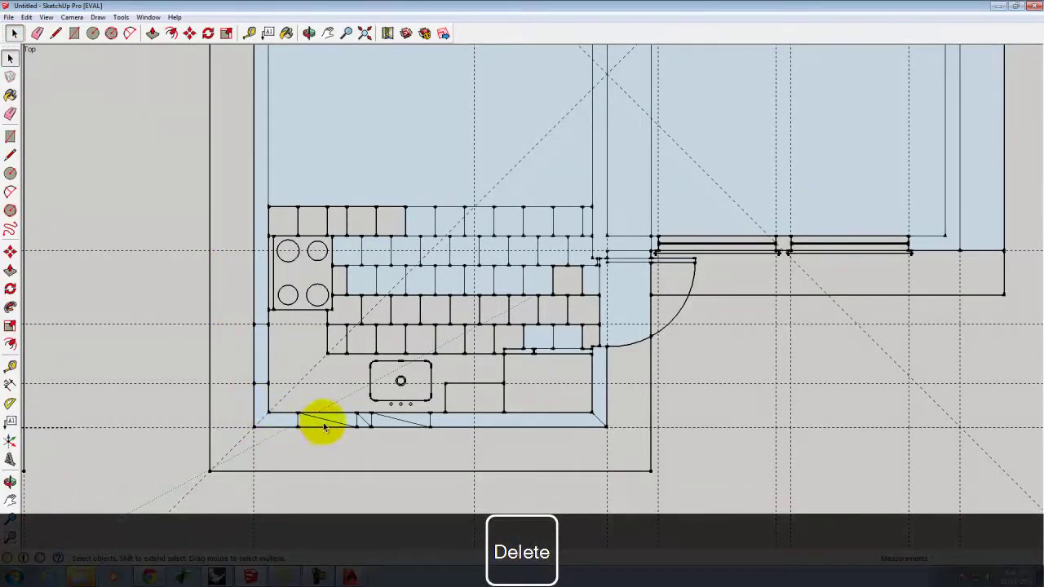
key("Delete")
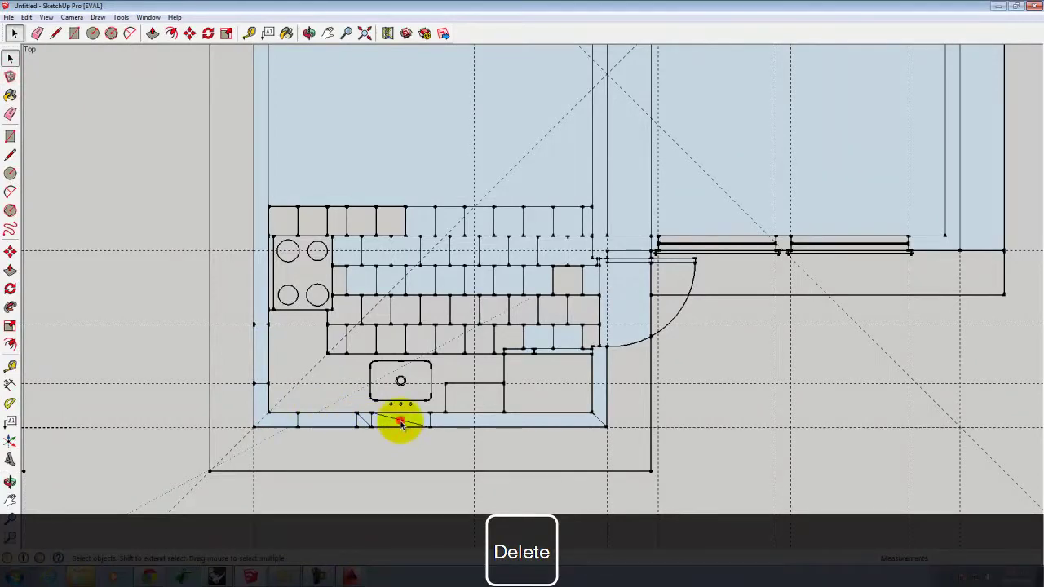
left_click(401, 422)
key("Delete")
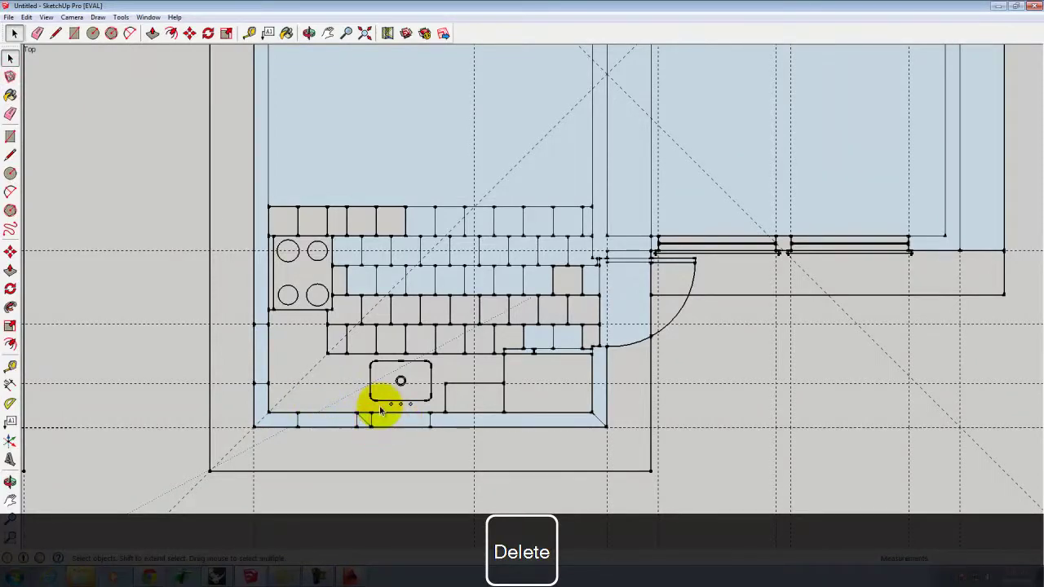
scroll(601, 435, "down", 2)
scroll(492, 425, "up", 1)
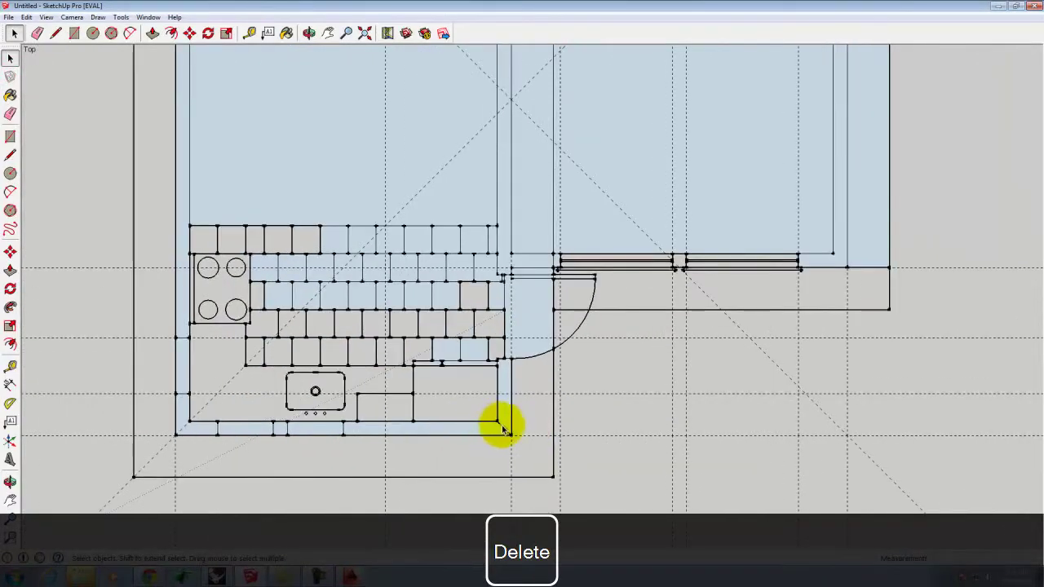
scroll(373, 455, "down", 6)
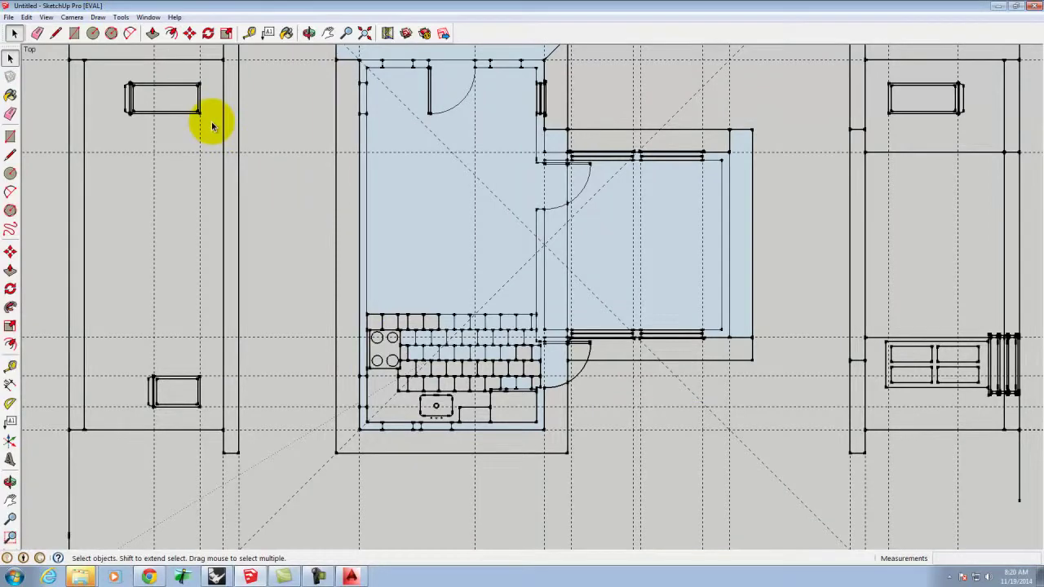
left_click(65, 17)
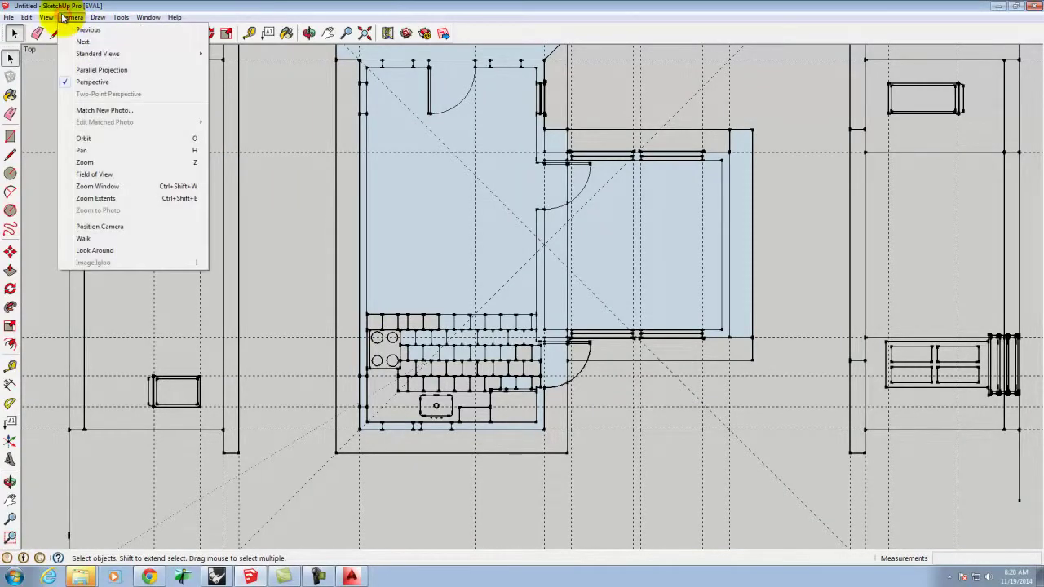
mouse_move(114, 54)
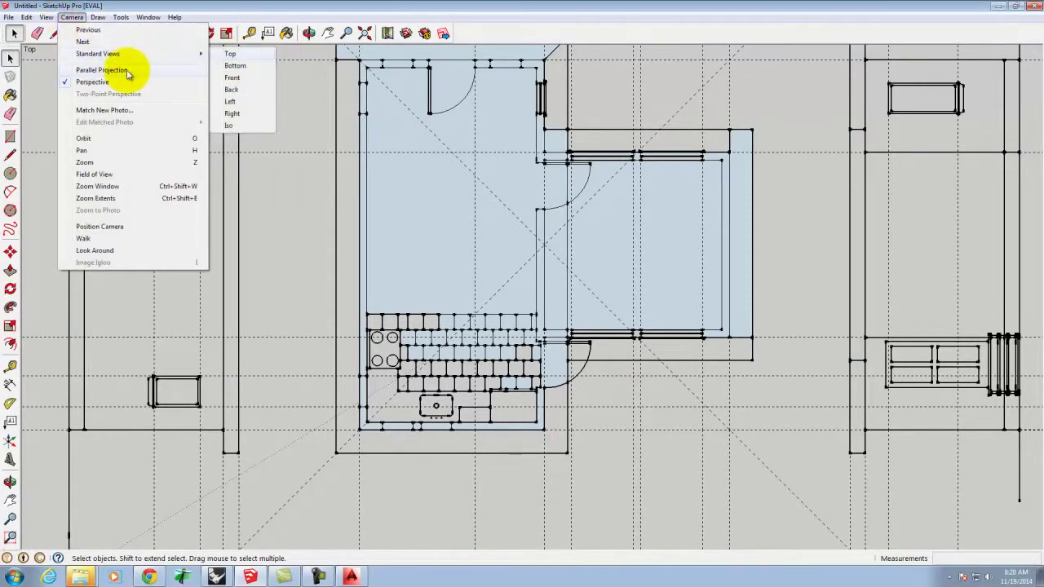
left_click(330, 13)
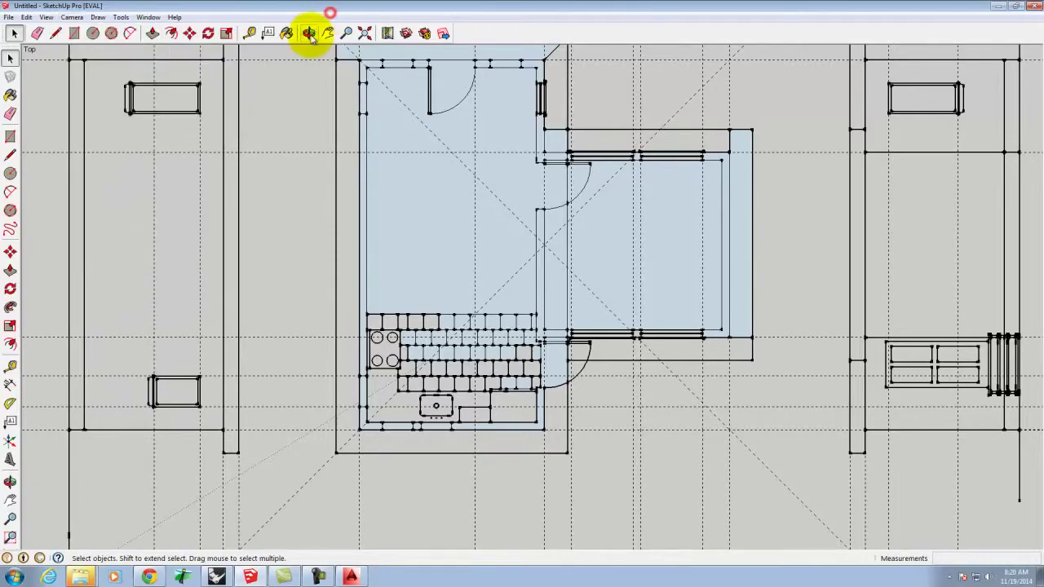
- Push/Pull the wall face at the plan's upper-left corner up 8'
left_click(310, 35)
left_click_drag(555, 421, 474, 116)
left_click_drag(596, 377, 471, 302)
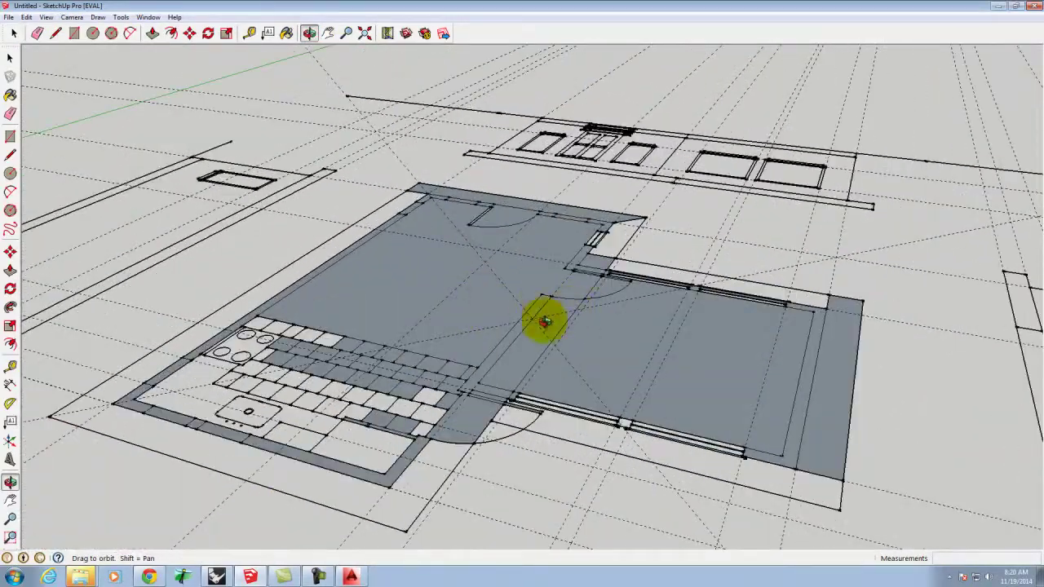
left_click(153, 34)
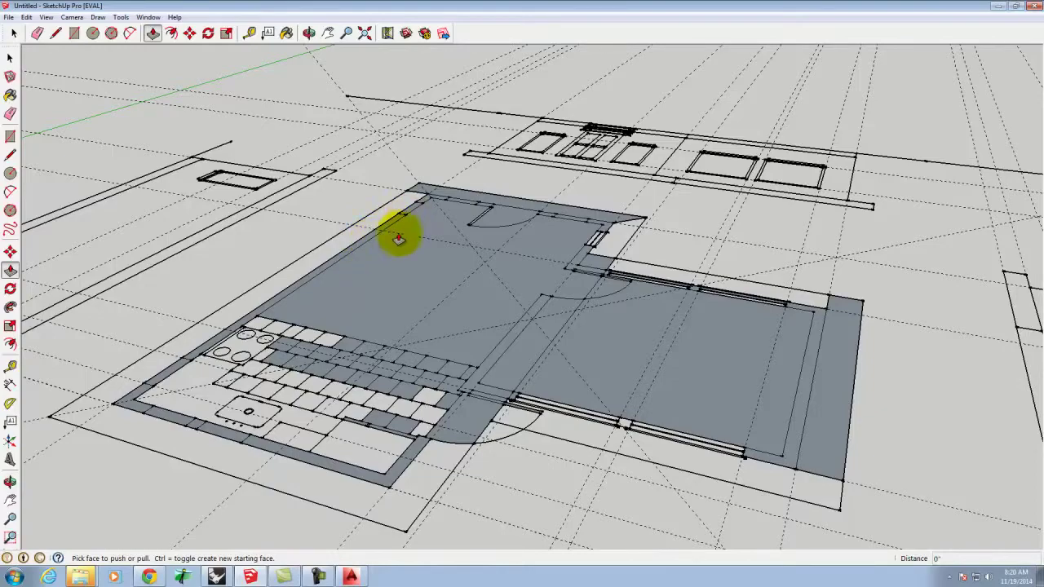
scroll(457, 343, "down", 2)
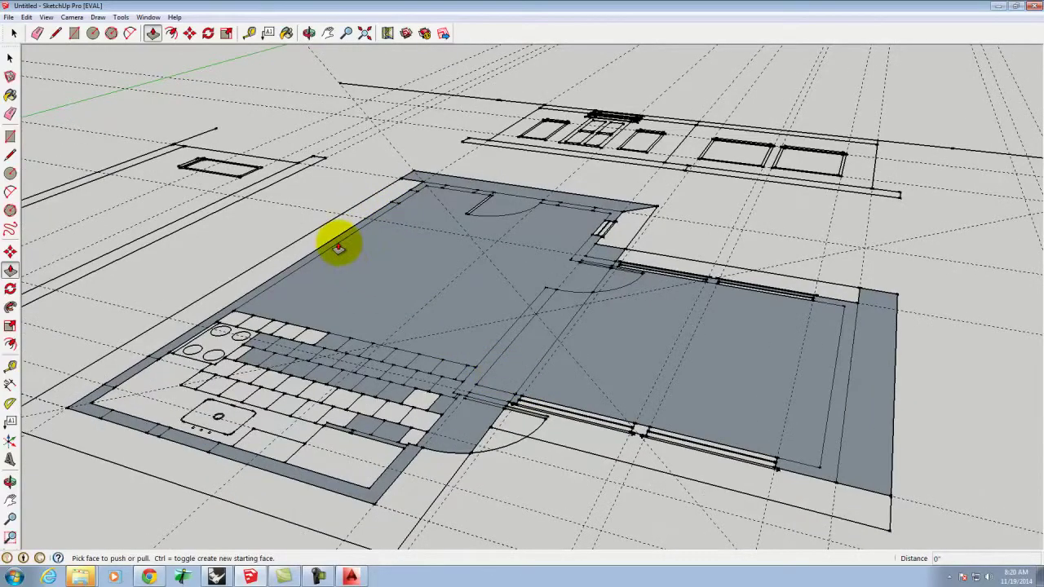
scroll(291, 415, "down", 2)
scroll(367, 257, "up", 3)
scroll(367, 257, "up", 3)
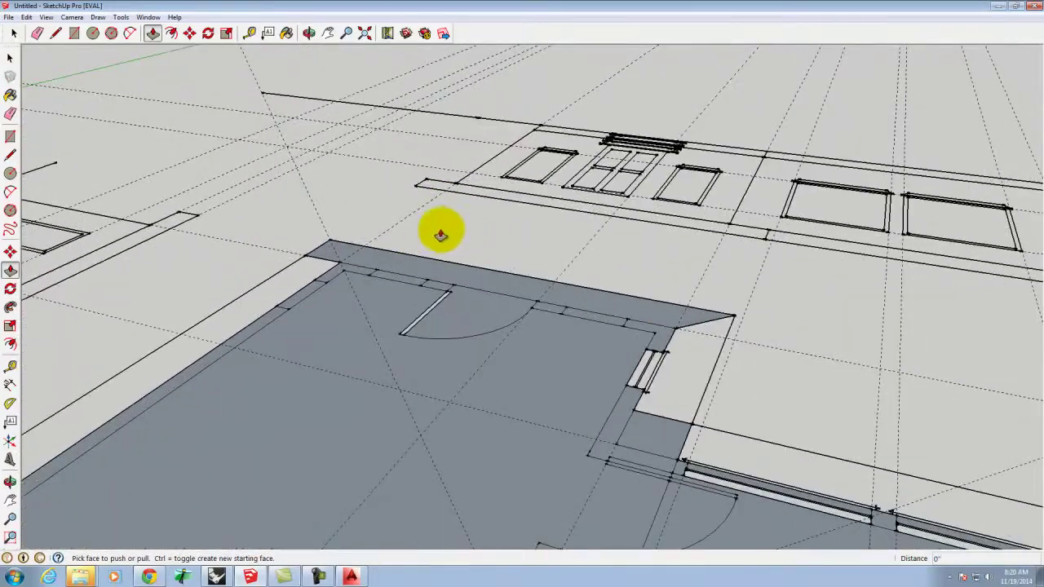
scroll(351, 252, "up", 3)
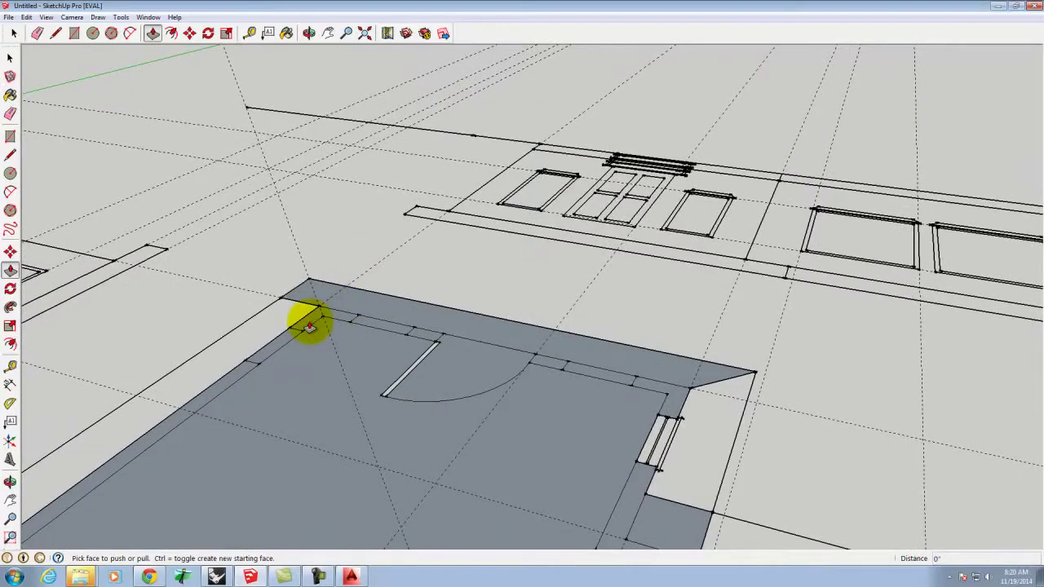
left_click_drag(312, 294, 309, 324)
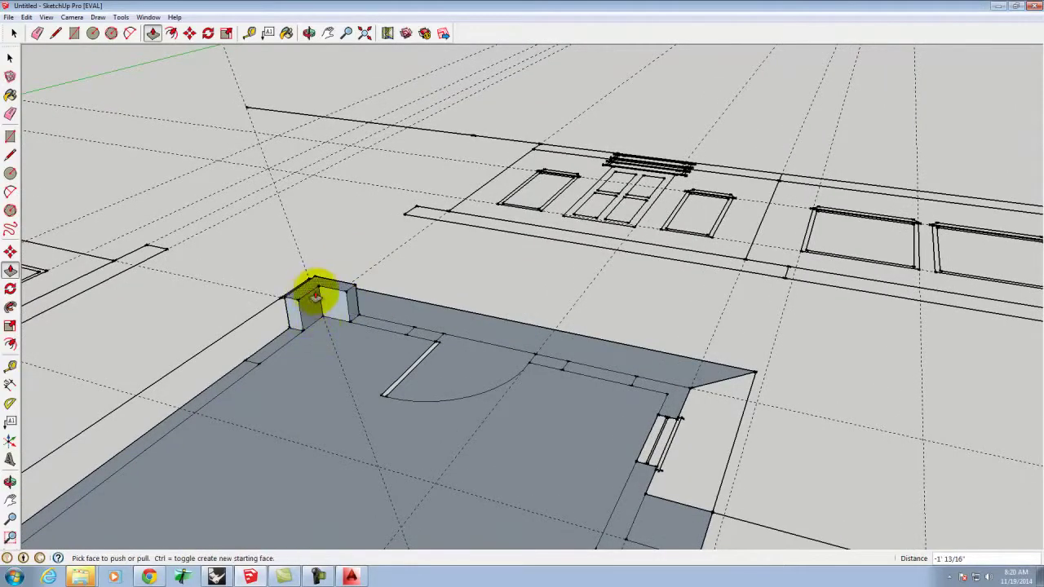
key("ctrl+z")
left_click(303, 329)
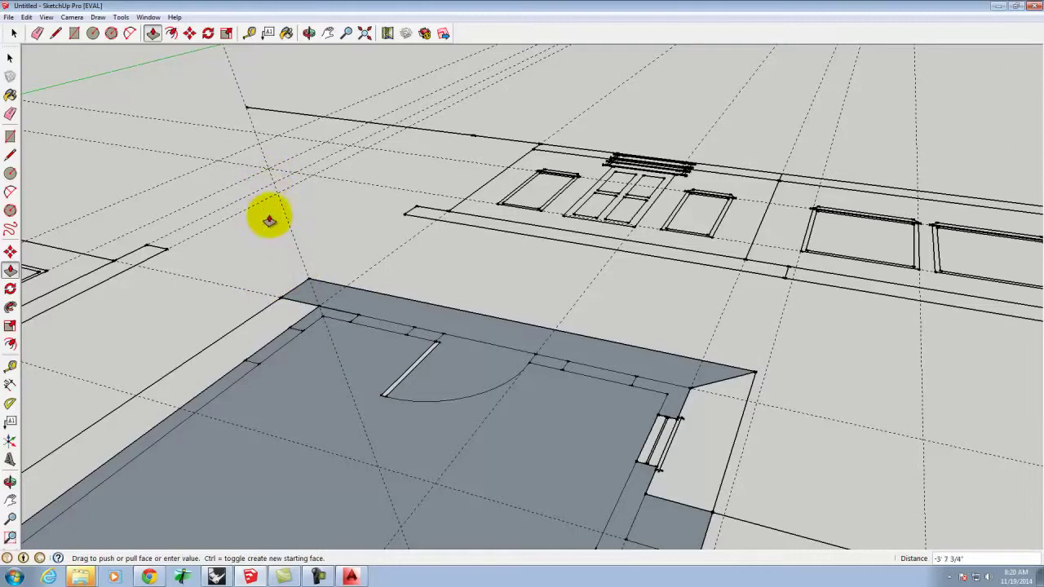
type("8")
key("Return")
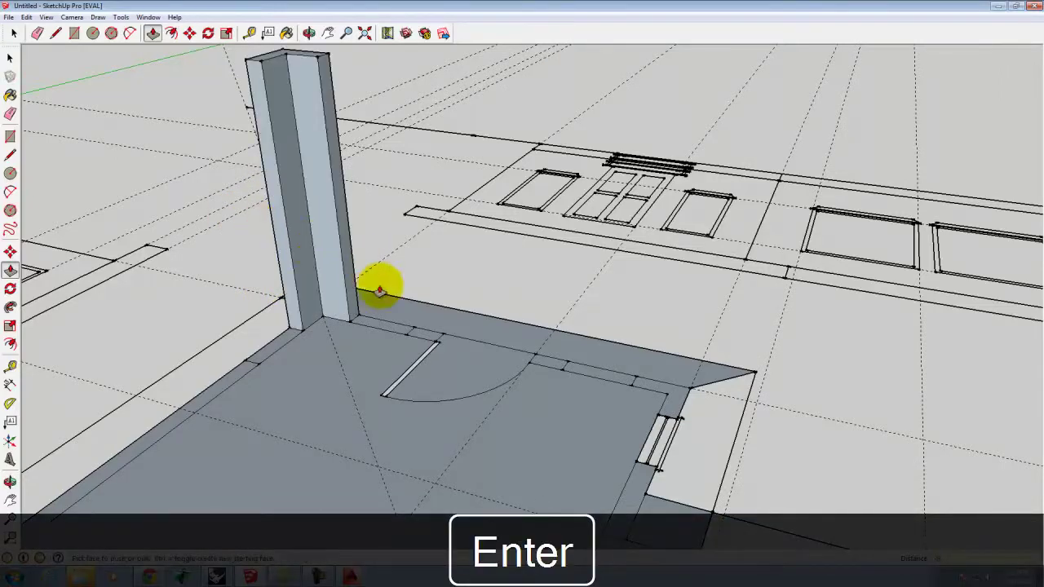
- Push/Pull the upper wall's segment between the left window and the door up 8'
scroll(196, 299, "down", 2)
scroll(372, 343, "up", 3)
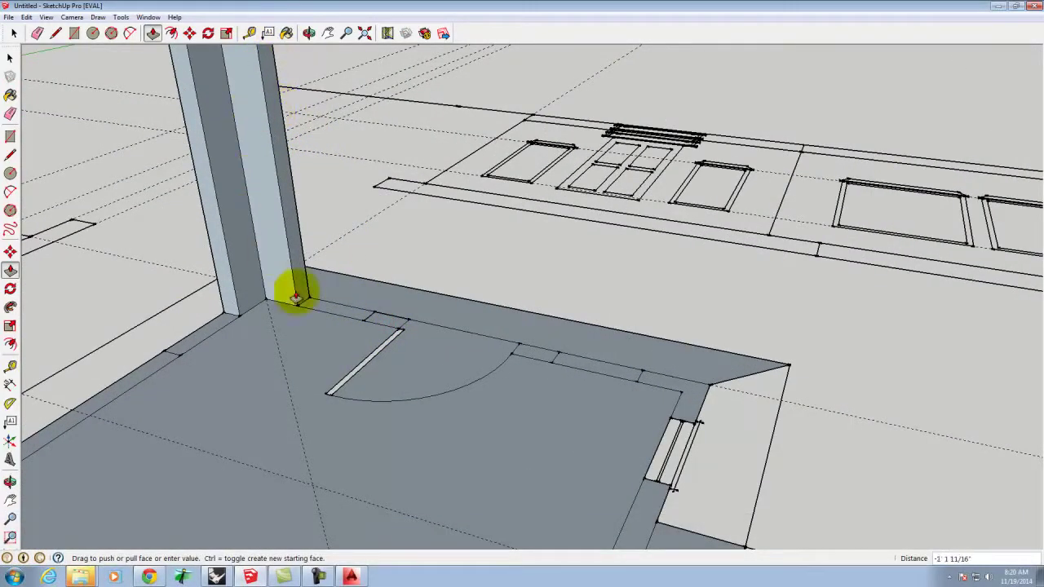
type("8")
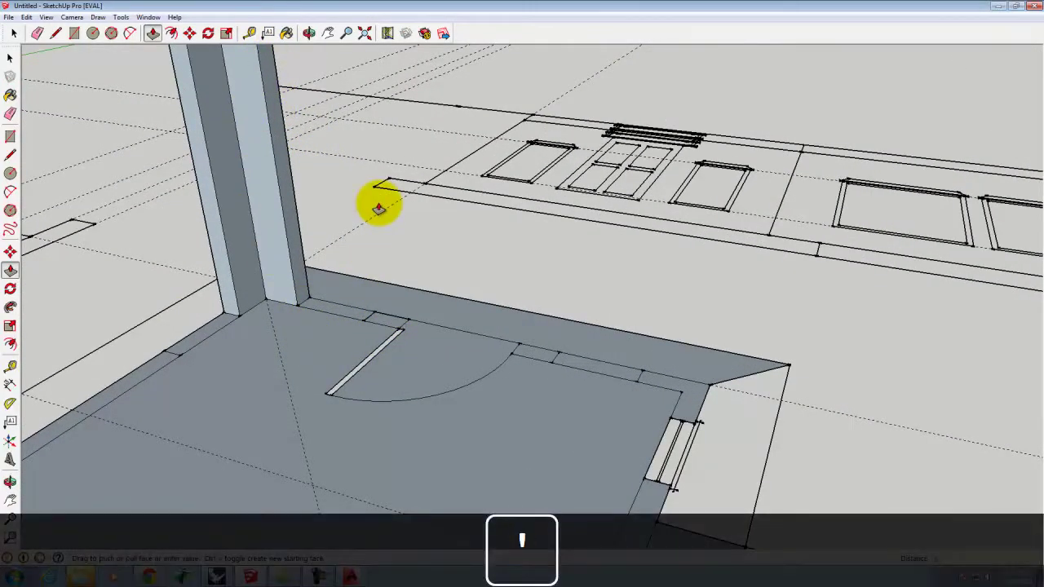
type("'")
key("Return")
scroll(424, 490, "down", 3)
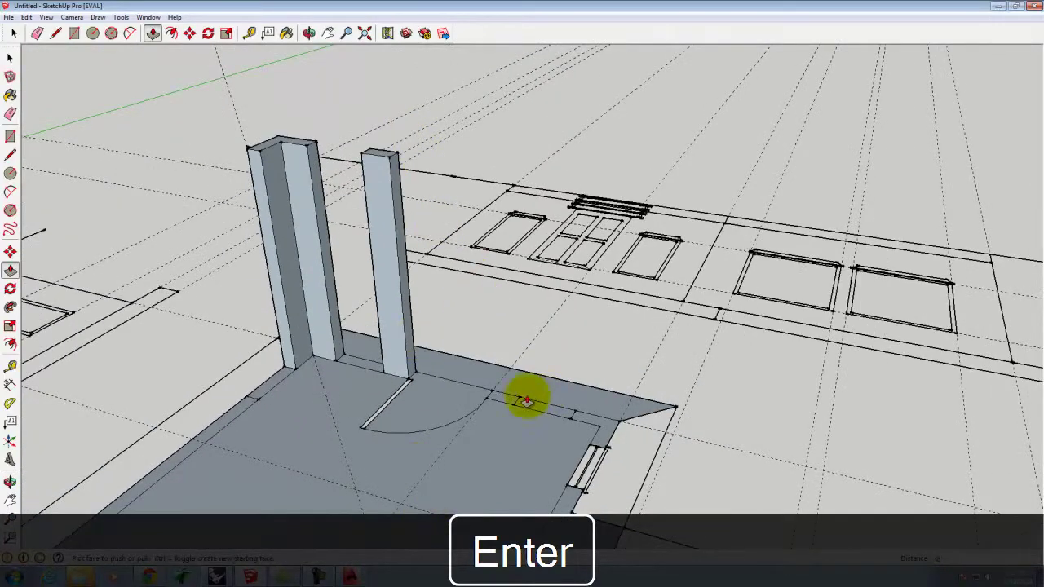
- Push/Pull the wall segment beyond the door and the upper-right corner wall piece up to match the 8' columns
left_click(385, 165)
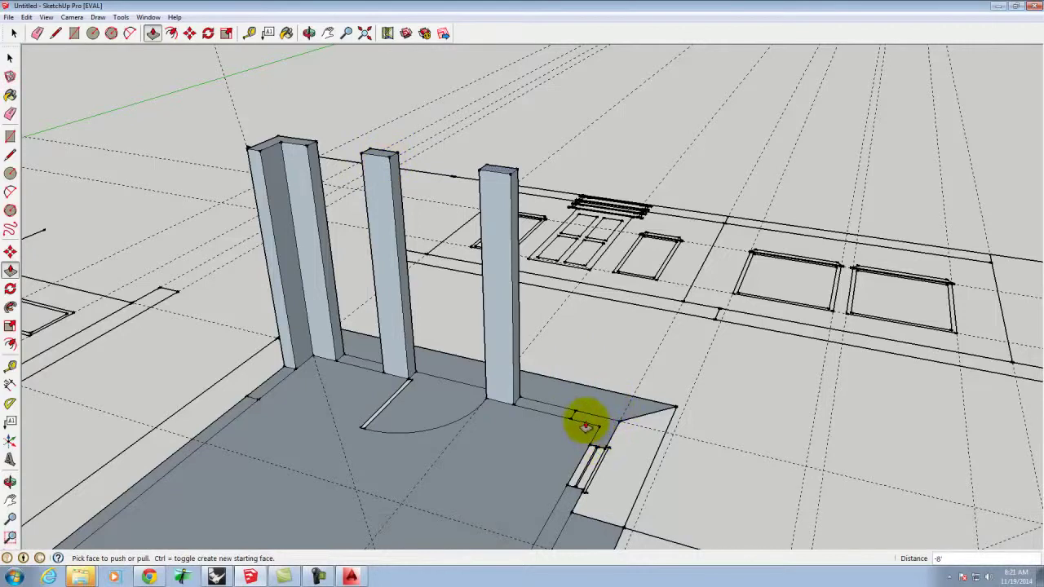
left_click(586, 421)
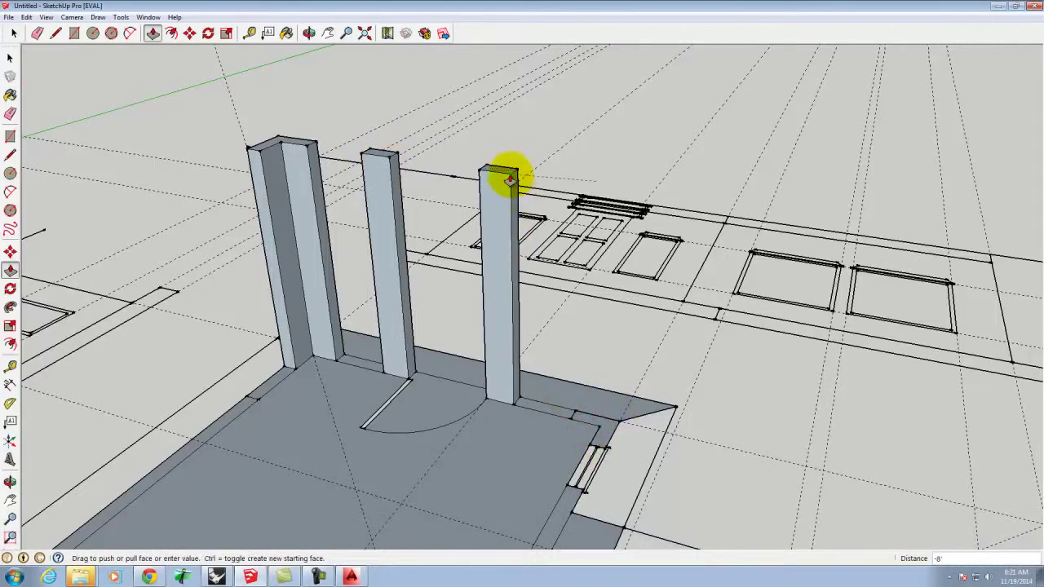
left_click(510, 178)
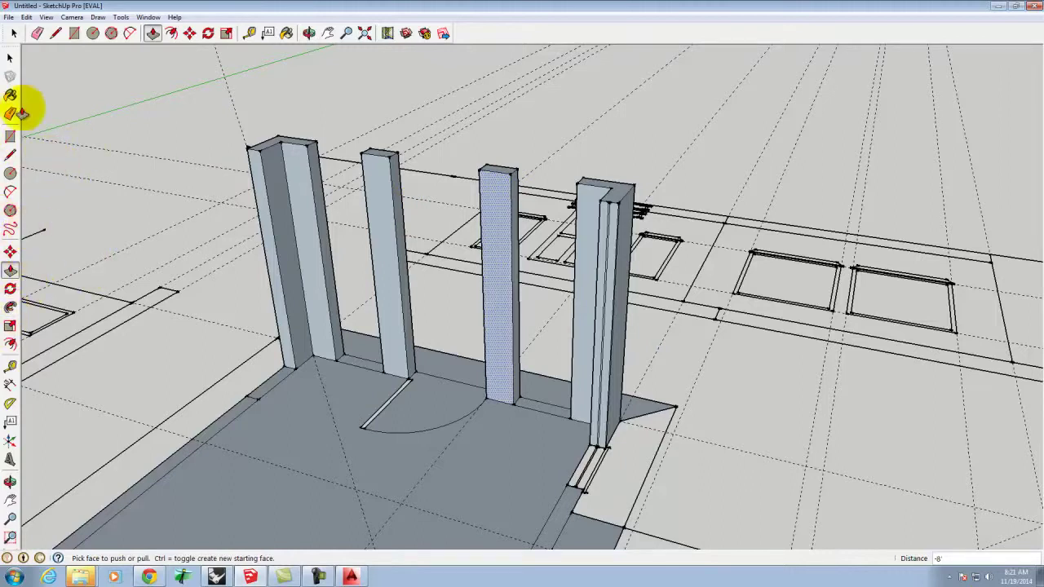
- Draw a 2' by 6" rectangle bridging the wall tops over the left window opening and fill the opening with faces
left_click(11, 136)
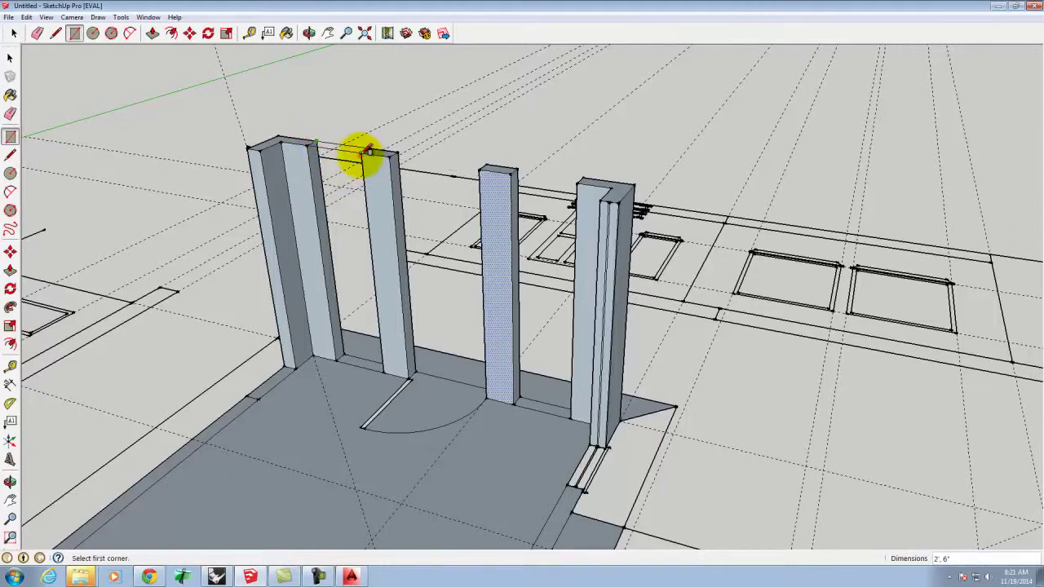
left_click(368, 153)
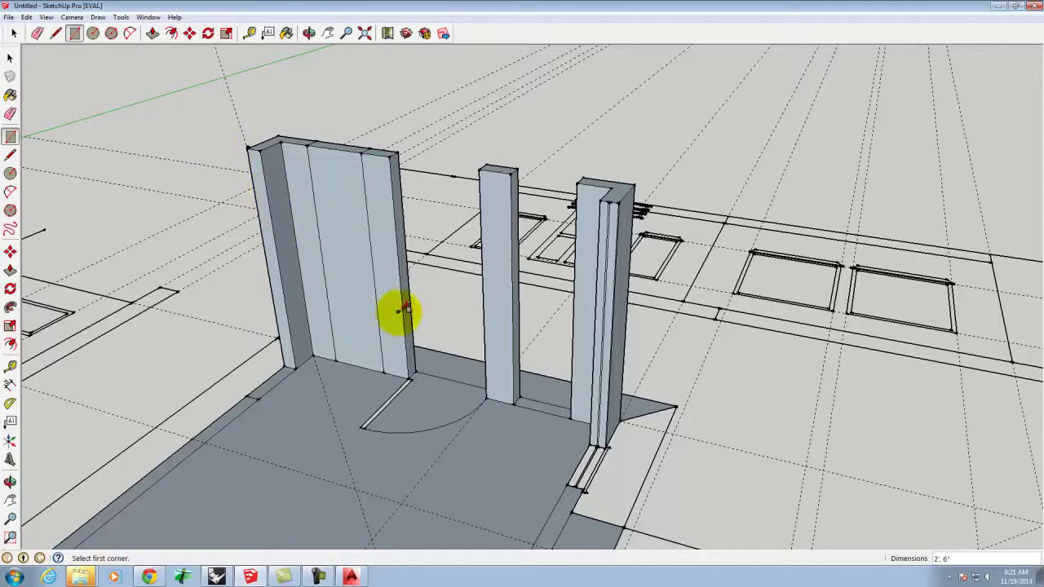
- Delete the faces and edges filling the window opening between the upper-left corner wall and the segment beside the door
left_click(8, 59)
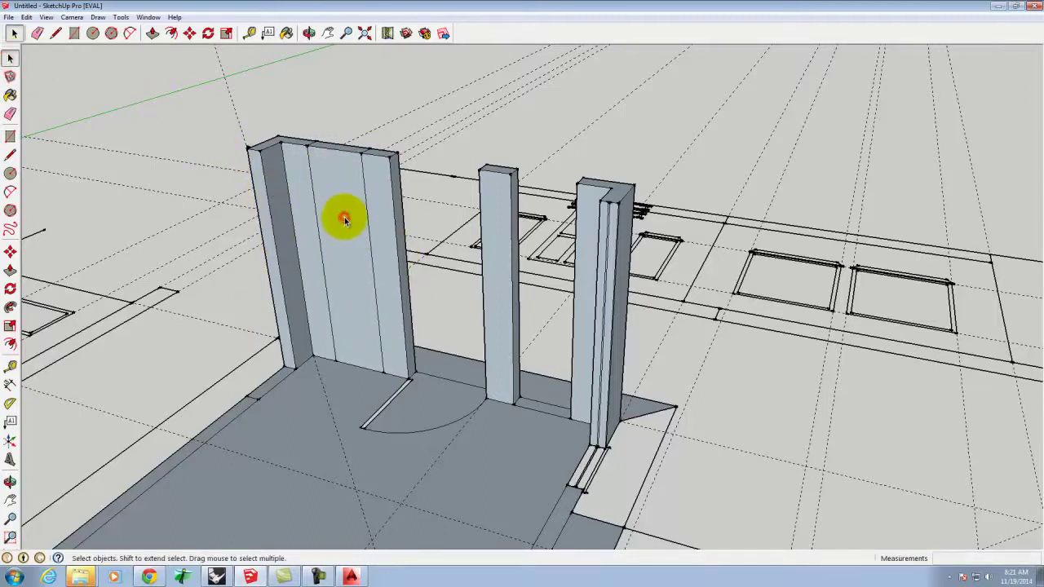
left_click(346, 153)
right_click(345, 154)
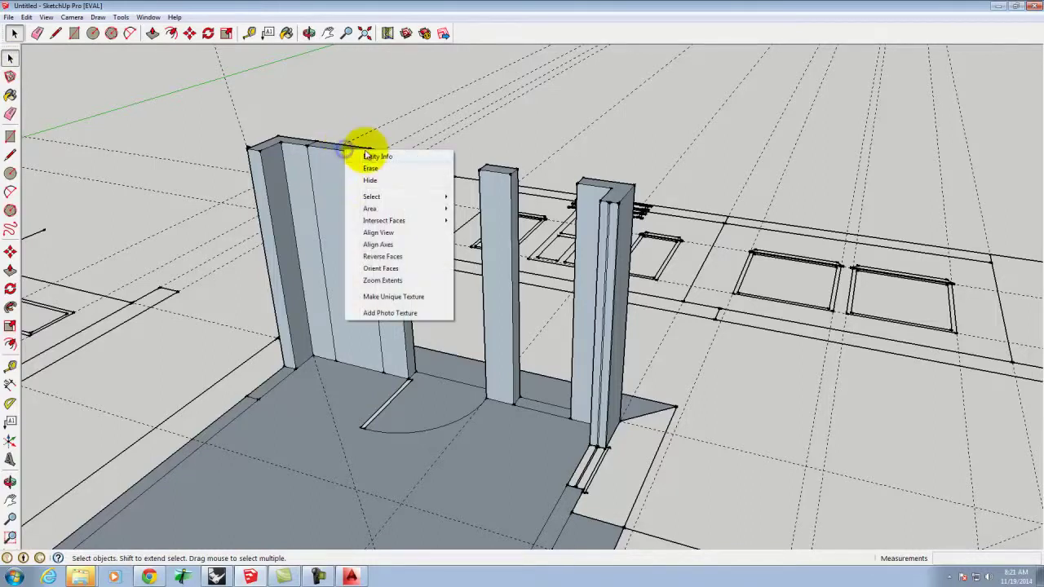
left_click(328, 90)
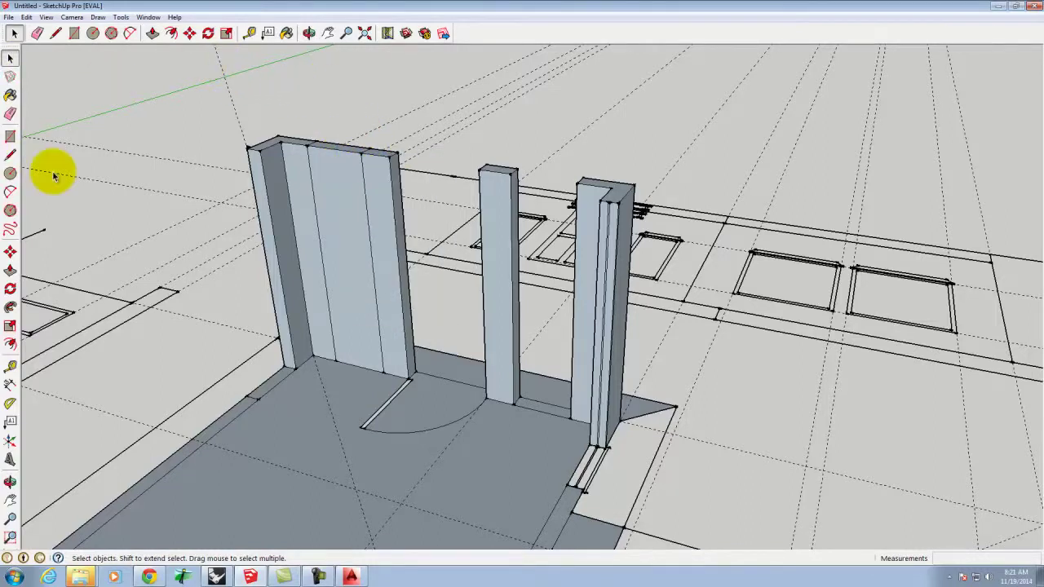
left_click_drag(340, 121, 331, 200)
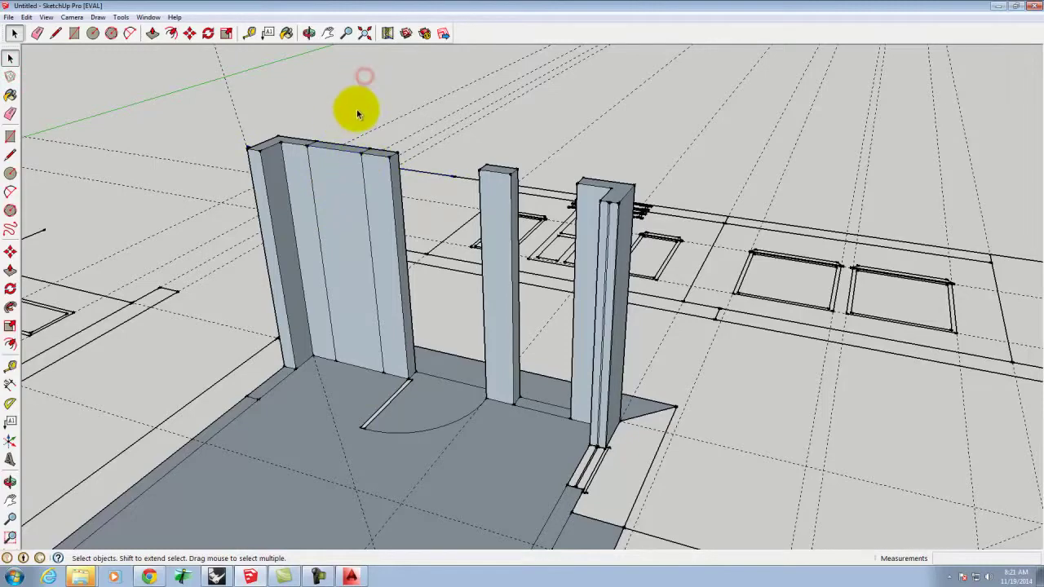
left_click(309, 33)
left_click_drag(297, 179, 458, 361)
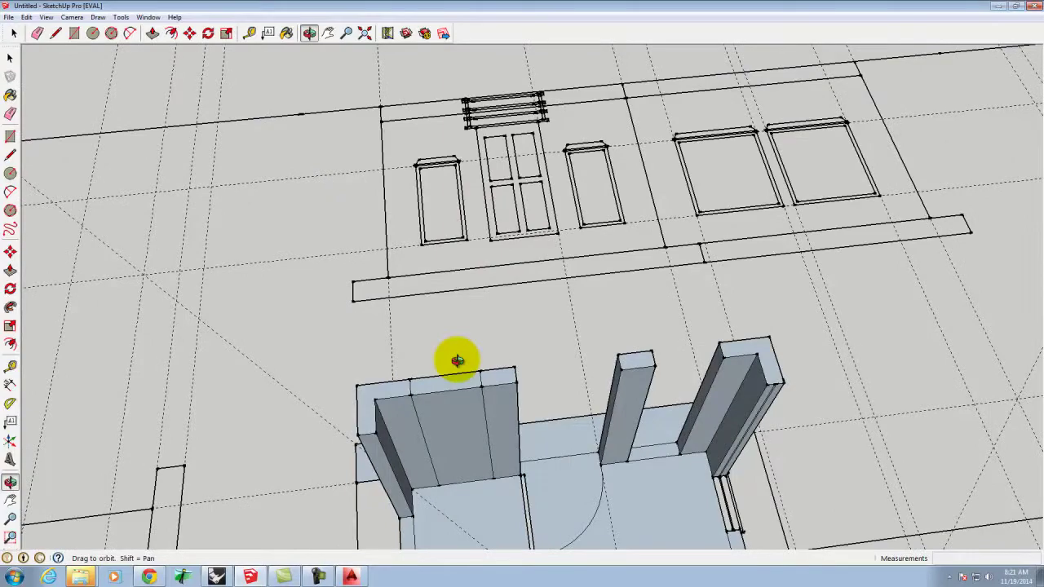
key("Escape")
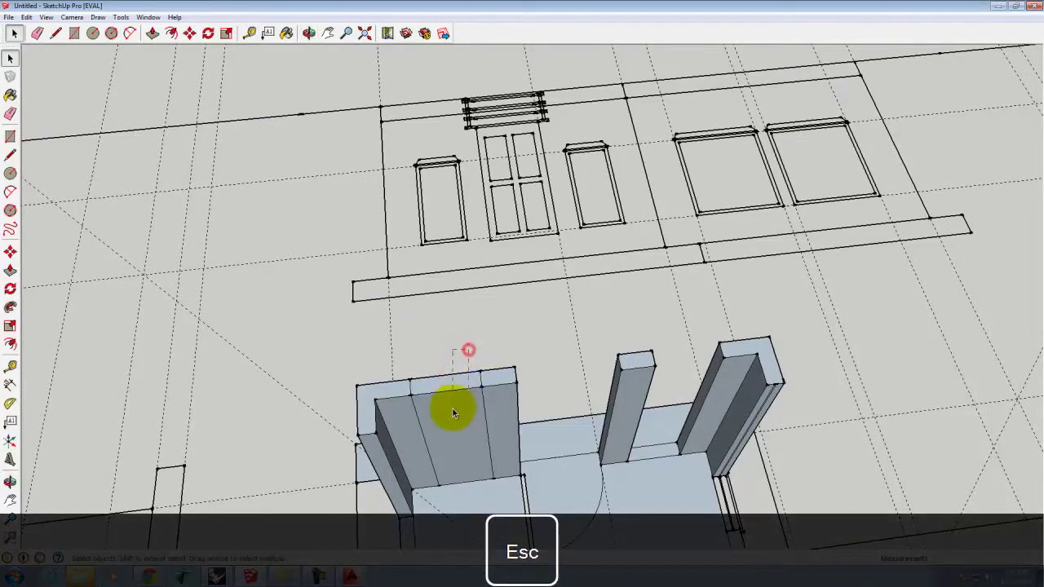
left_click_drag(452, 409, 452, 415)
key("Delete")
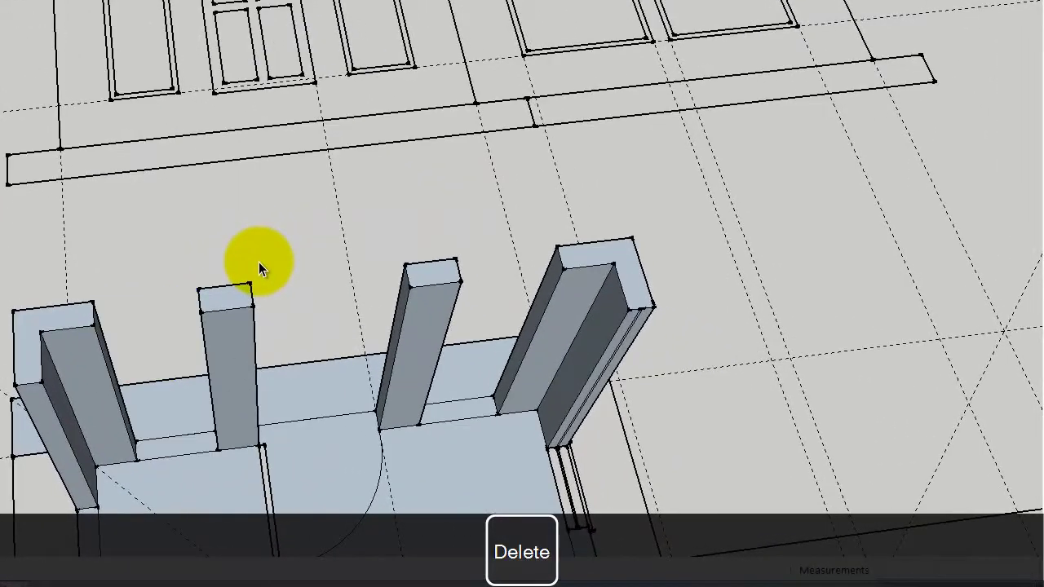
- Try to Push/Pull the face at the base of the left window opening up 3', and undo it
right_click(238, 479)
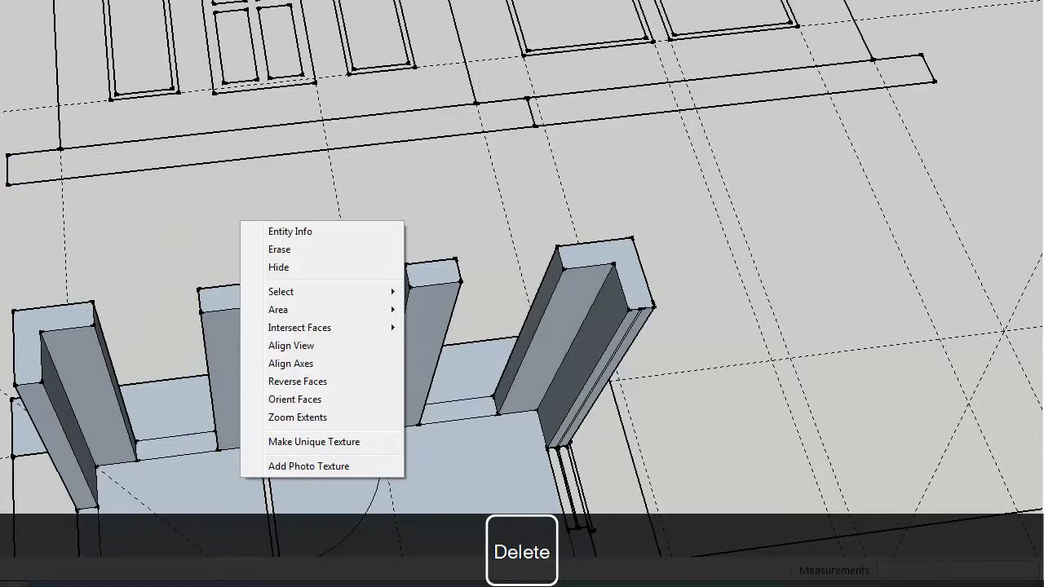
key("p")
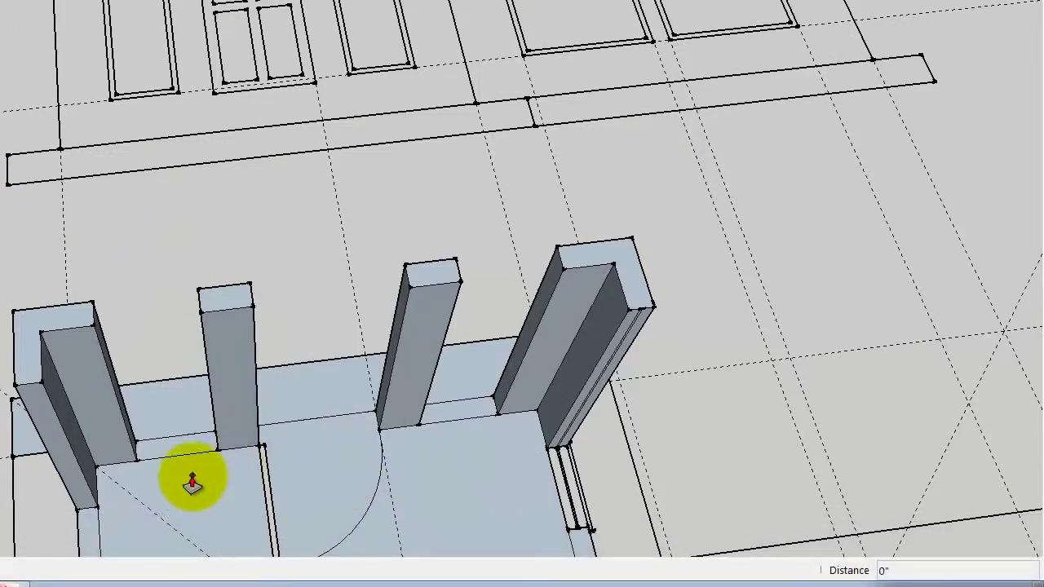
left_click(176, 449)
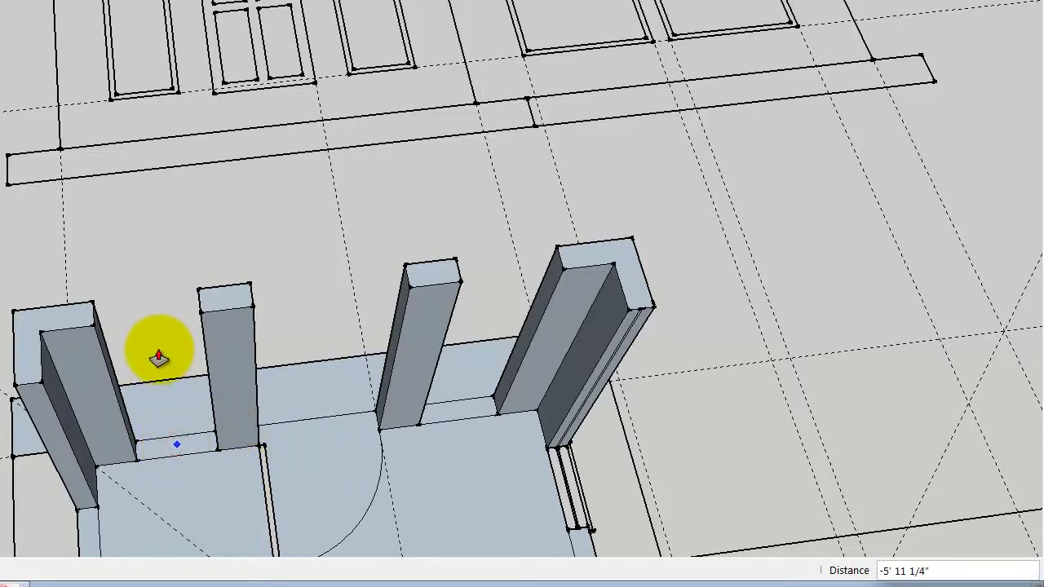
type("3")
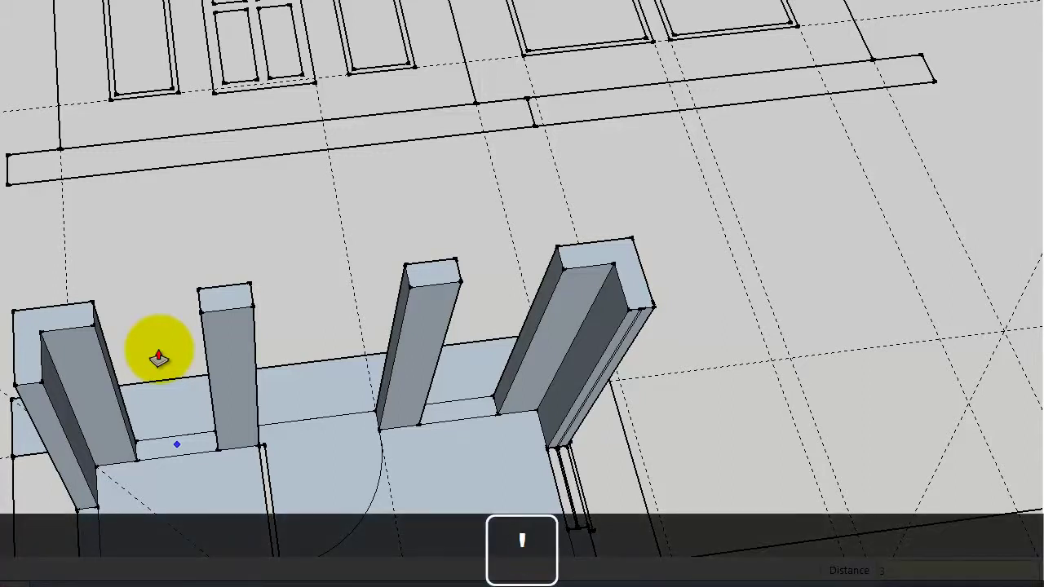
key("Return")
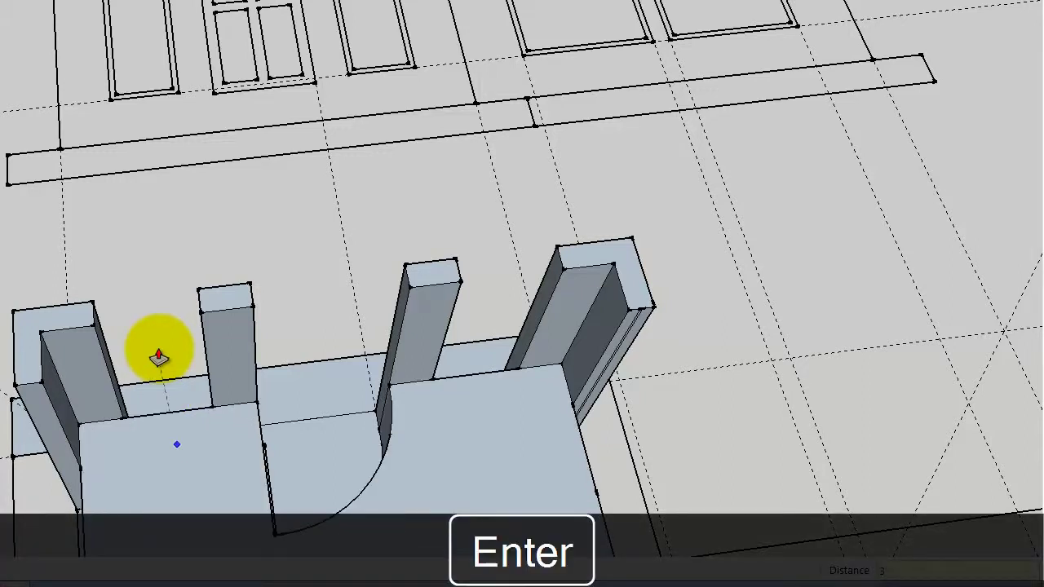
key("ctrl+z")
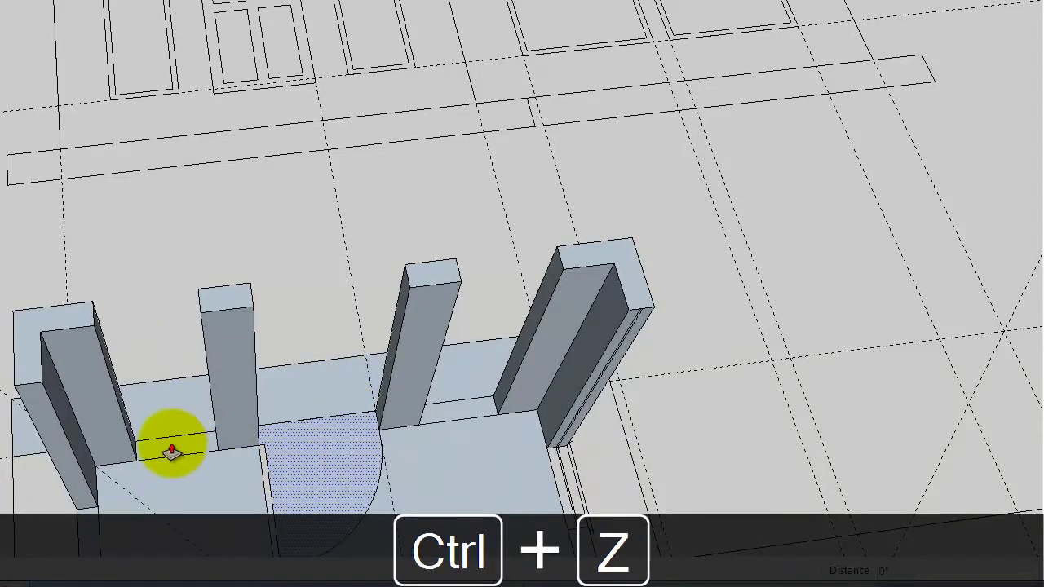
- Push/Pull the narrow wall face between the corner wall and the segment beside the door 3' to form the wall below the window
left_click(173, 447)
type("3")
key("Return")
scroll(243, 221, "down", 4)
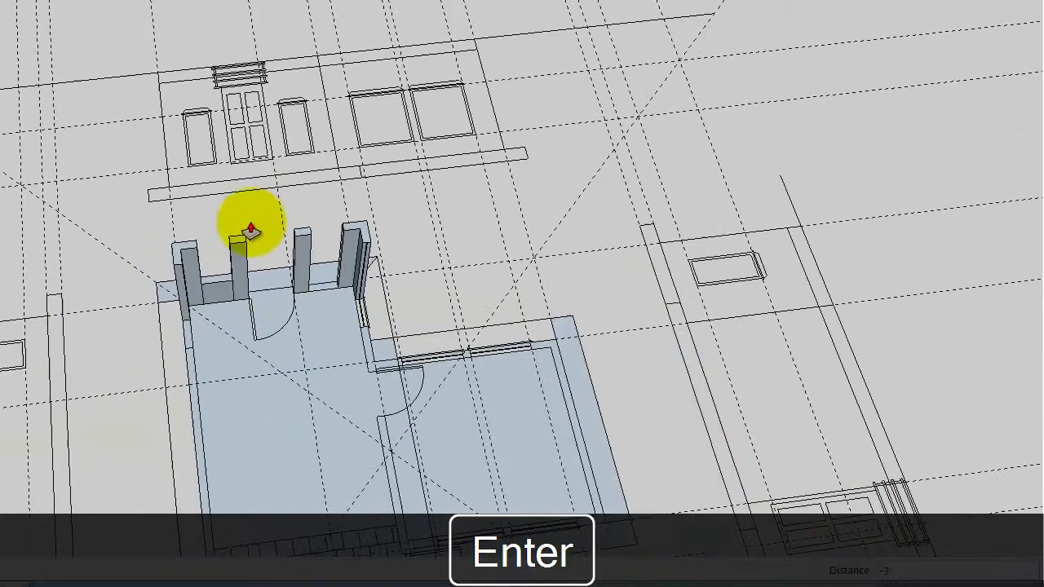
scroll(335, 319, "up", 2)
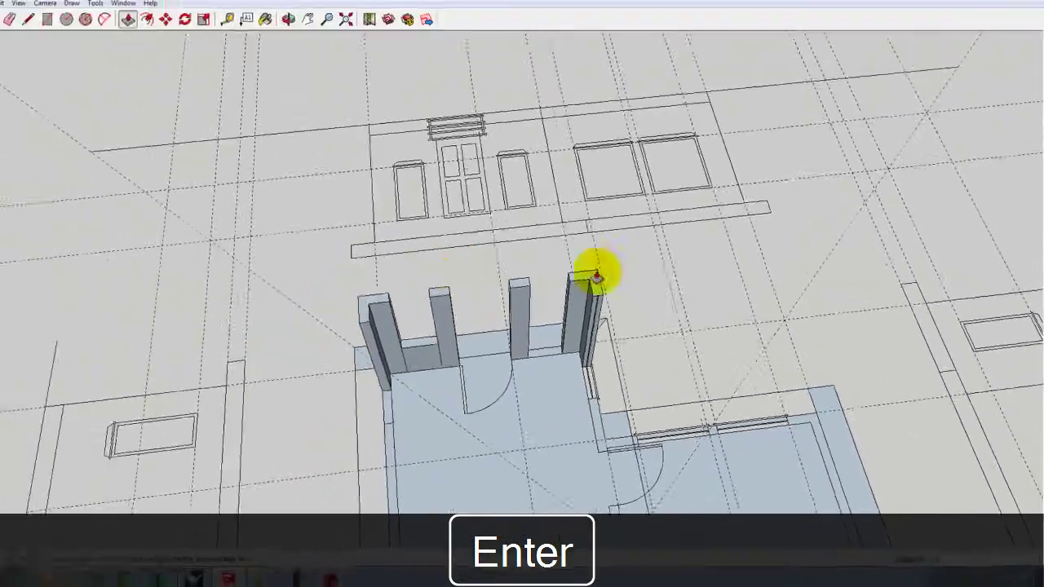
scroll(443, 268, "down", 3)
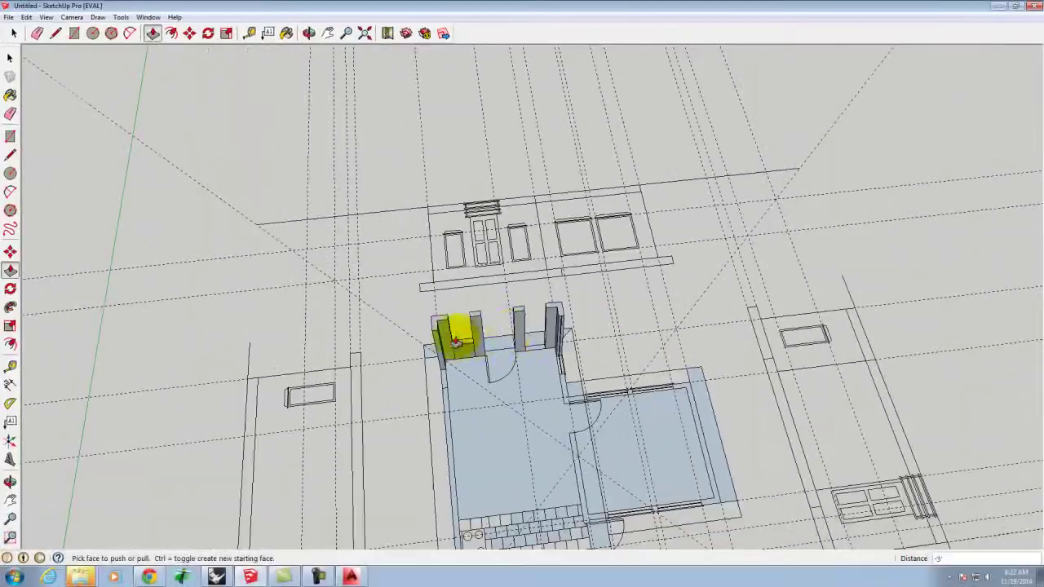
scroll(512, 328, "down", 3)
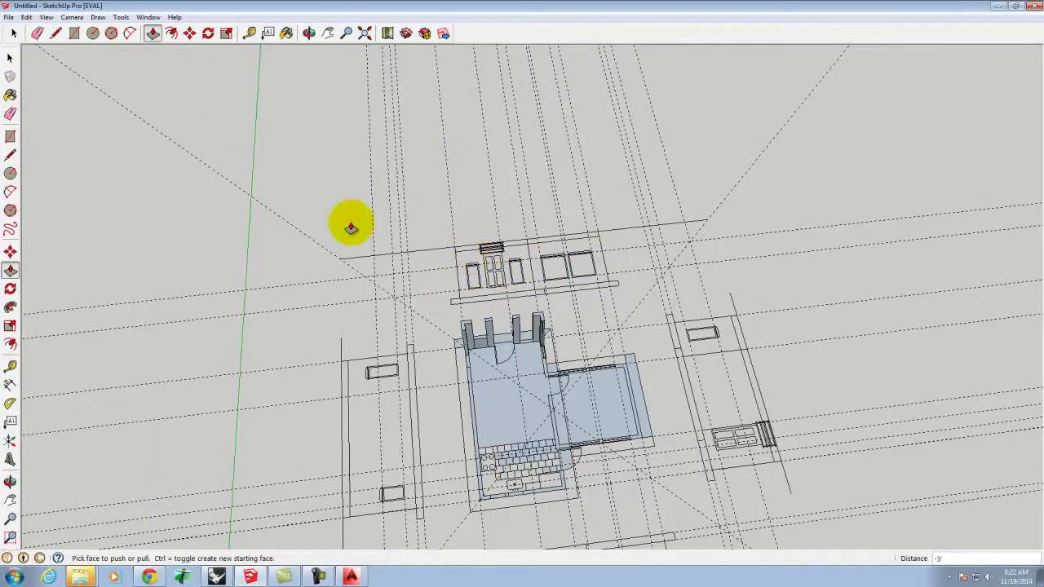
- View the model from the north elevation side, open the Layers window, and make North Elevation the active layer
left_click(15, 62)
left_click(310, 34)
left_click_drag(240, 318, 876, 417)
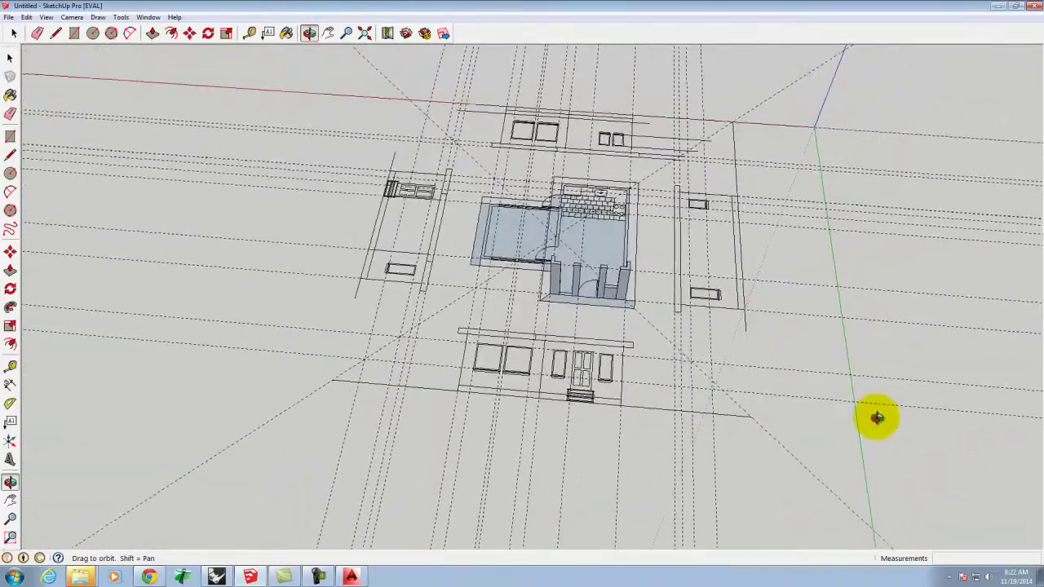
left_click_drag(629, 405, 695, 416)
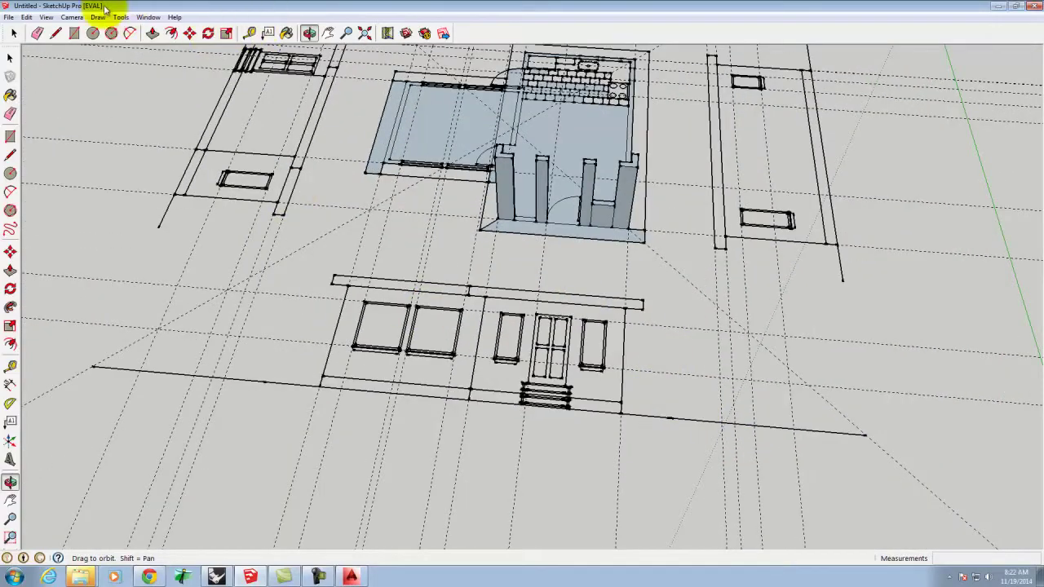
left_click(126, 20)
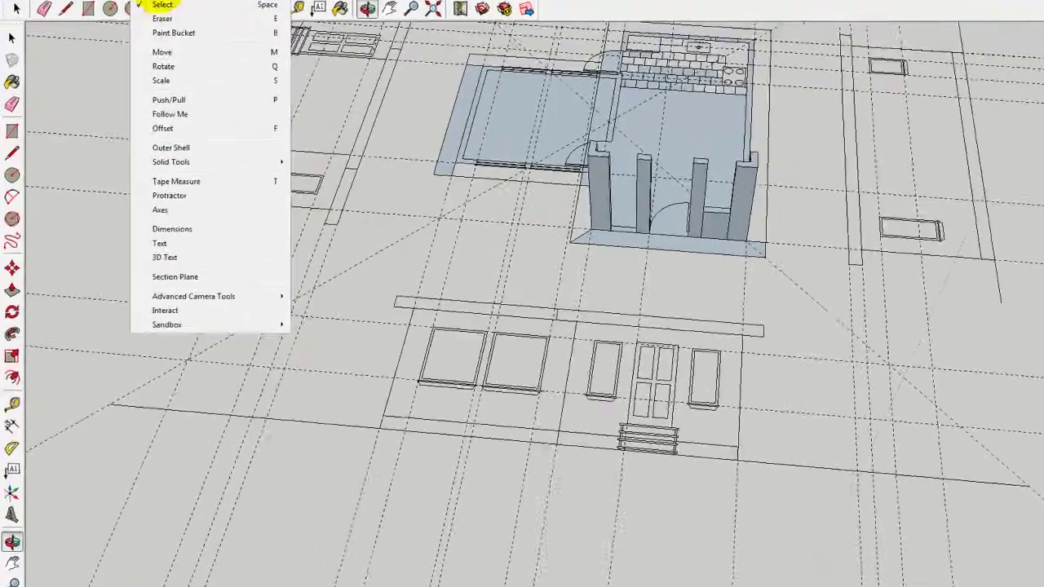
mouse_move(147, 17)
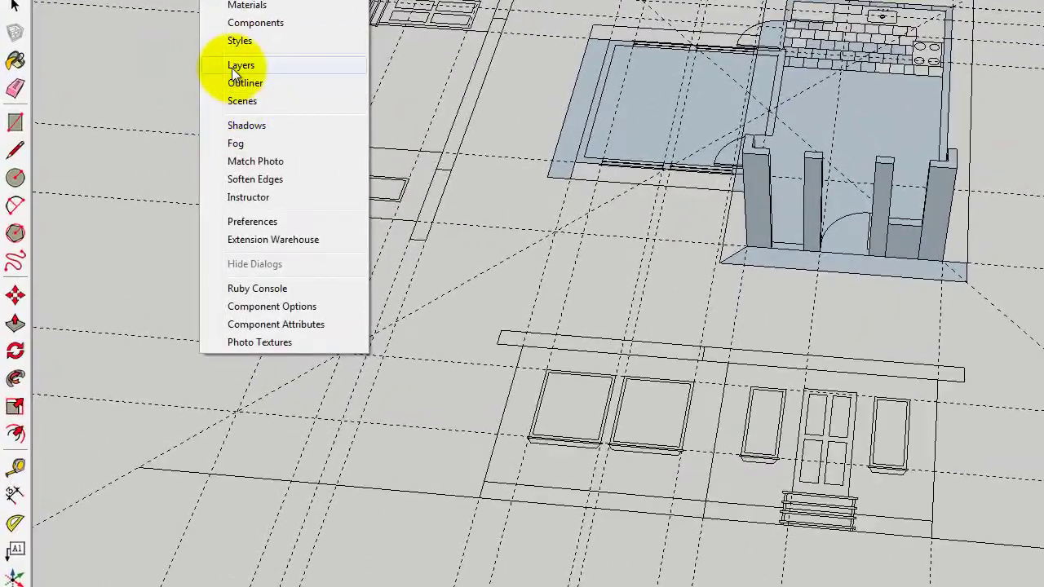
left_click(168, 91)
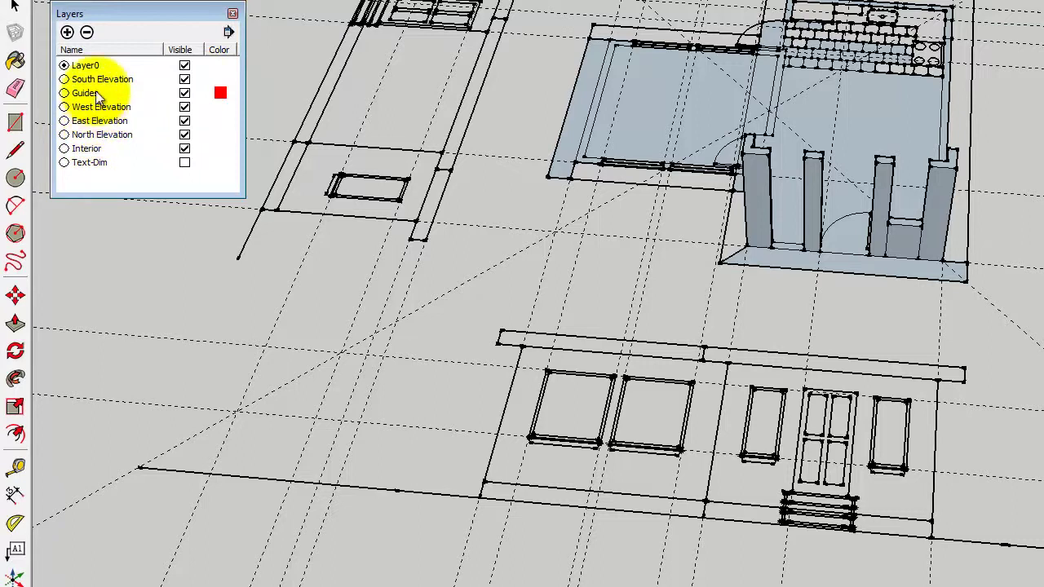
left_click(65, 134)
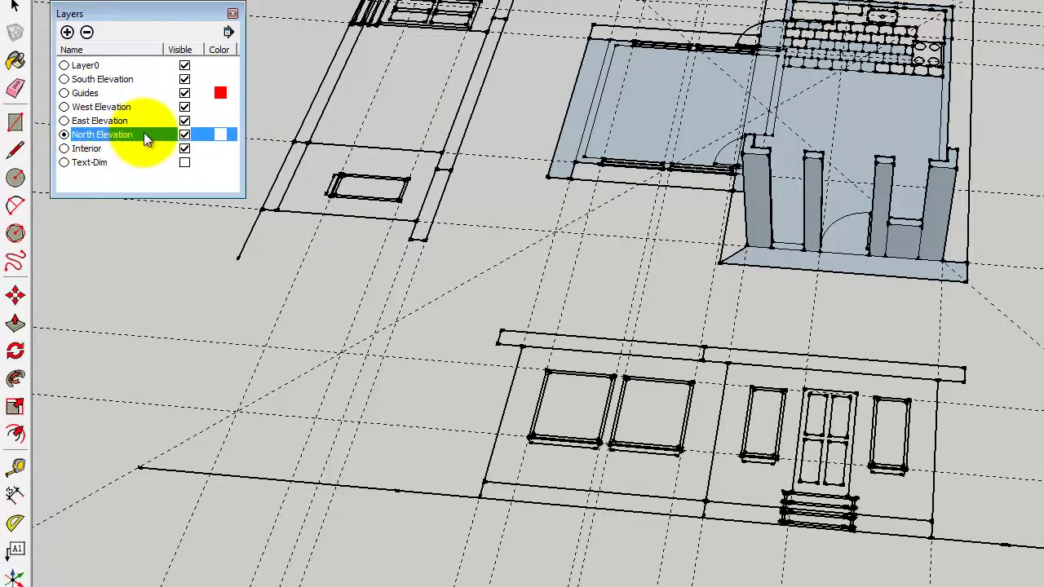
- Hide the South Elevation, Guides, West Elevation and East Elevation layers while keeping Layer0 visible
left_click(185, 79)
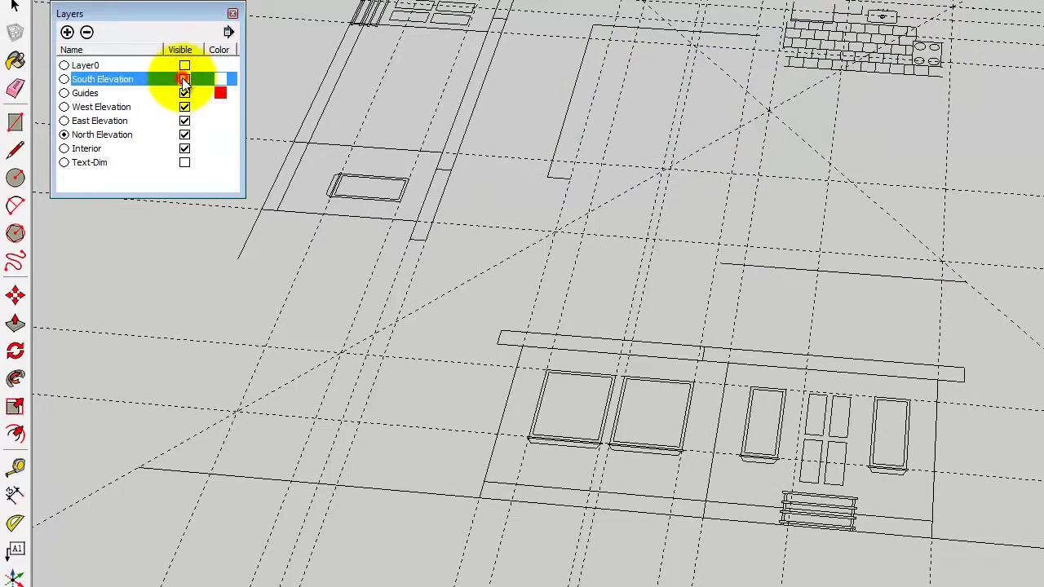
left_click(184, 93)
left_click(184, 107)
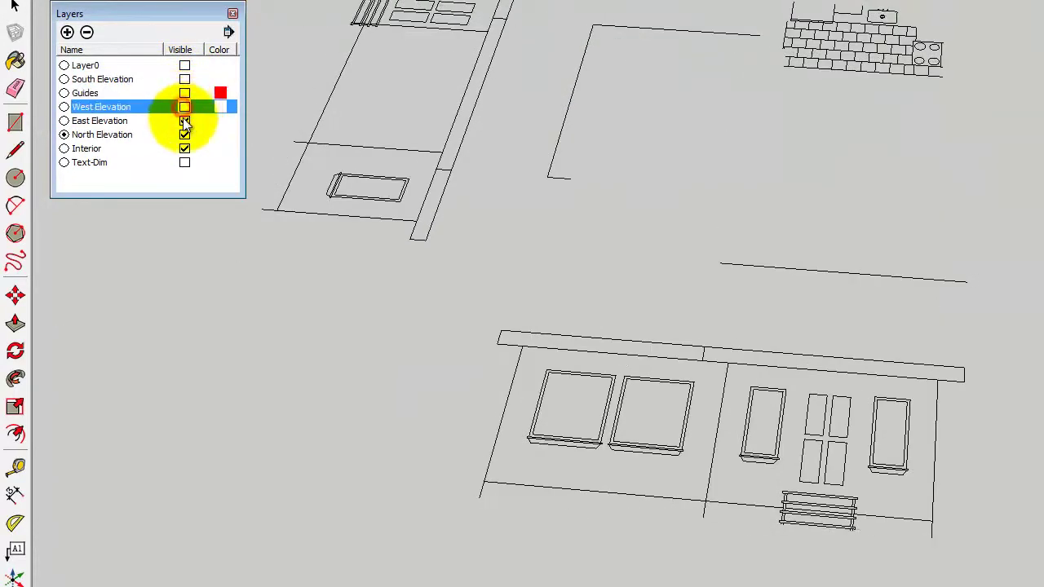
left_click(185, 121)
left_click(184, 66)
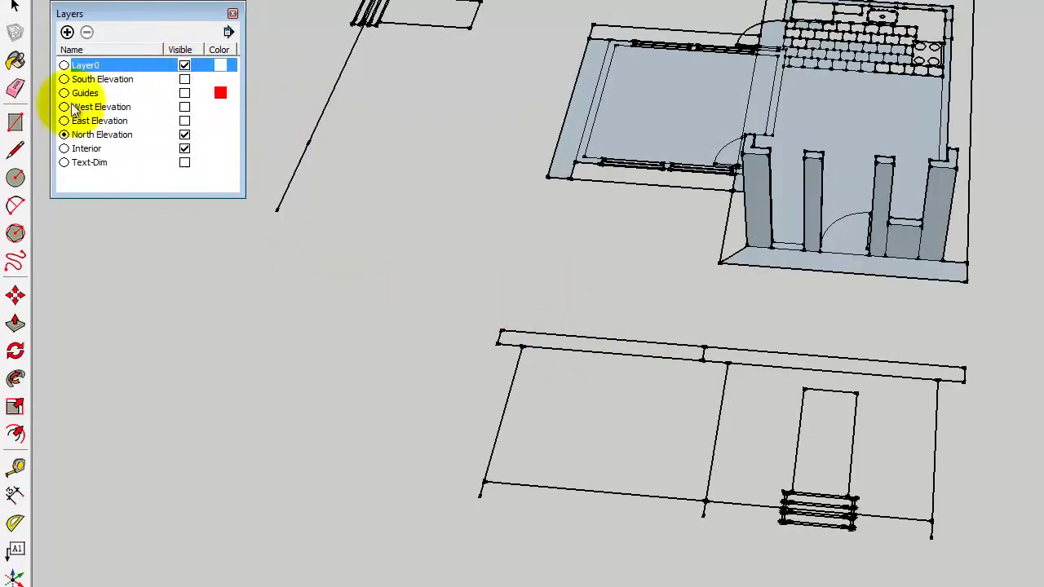
- Show the East, West and South Elevation layers and leave the Guides layer hidden
left_click(184, 120)
left_click(183, 107)
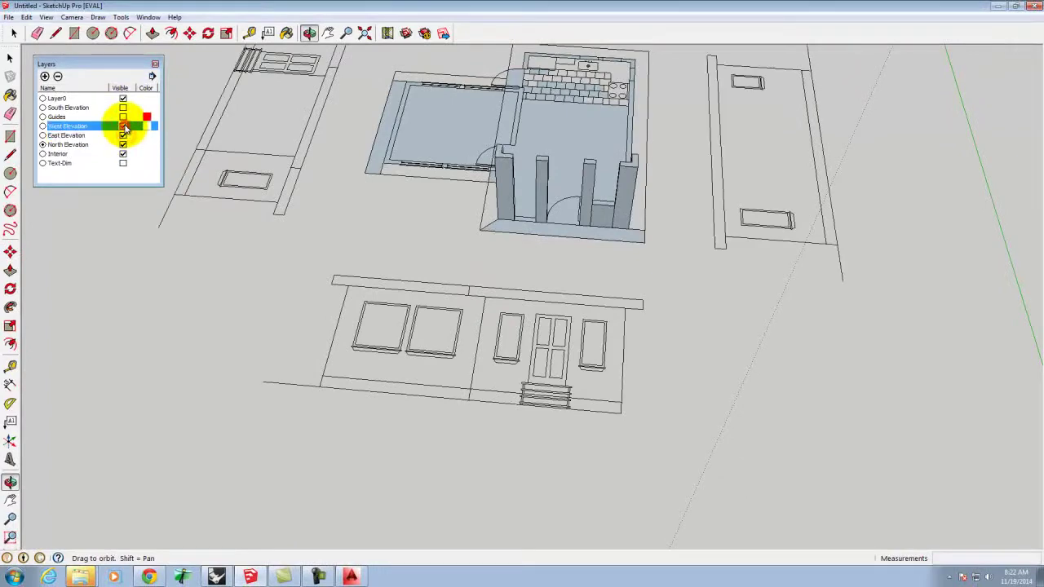
left_click(122, 117)
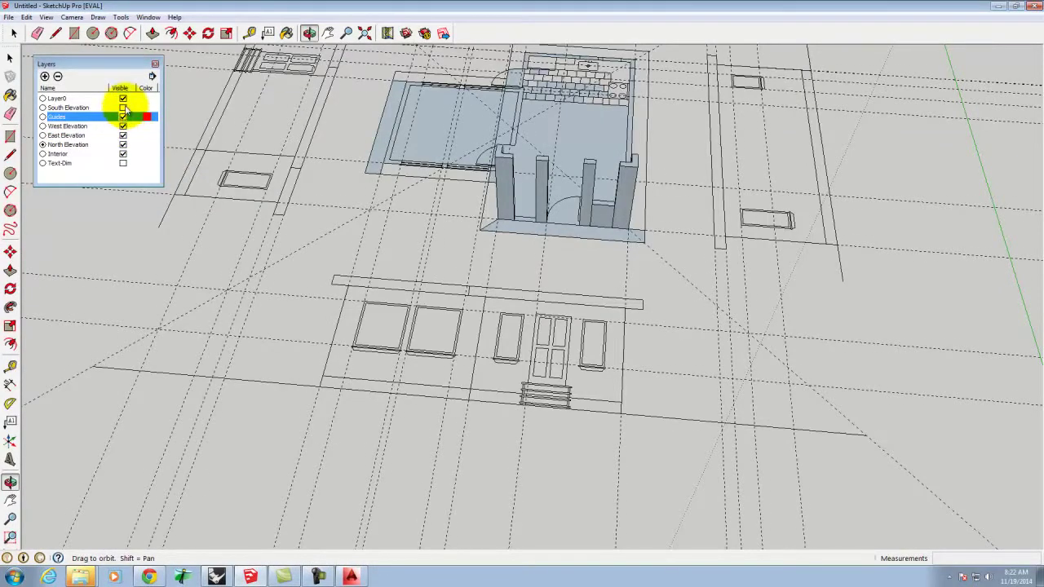
left_click(123, 107)
left_click(123, 116)
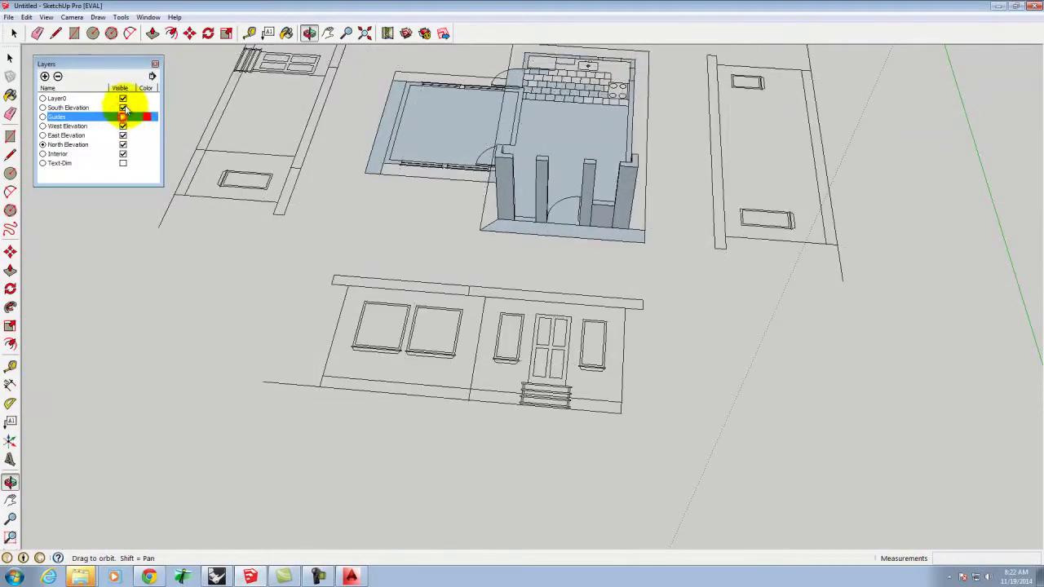
left_click(10, 59)
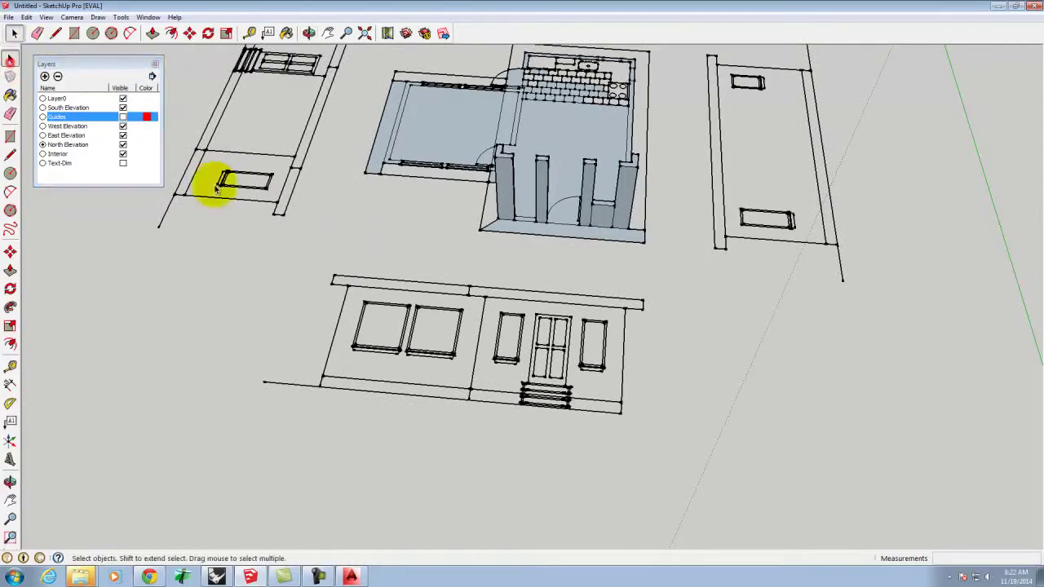
left_click_drag(246, 244, 682, 462)
left_click(675, 375)
left_click_drag(323, 335, 224, 279)
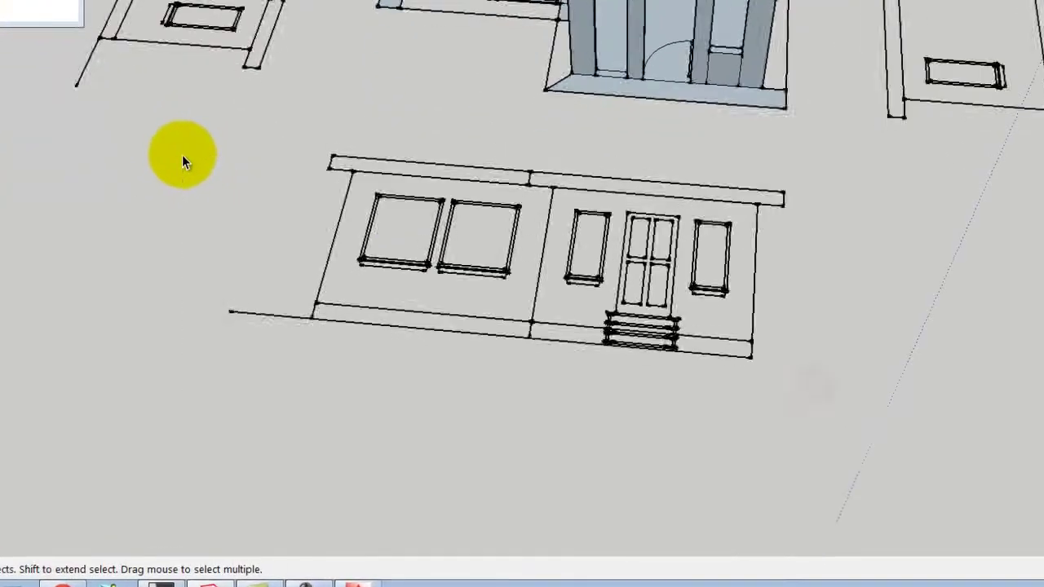
key("Escape")
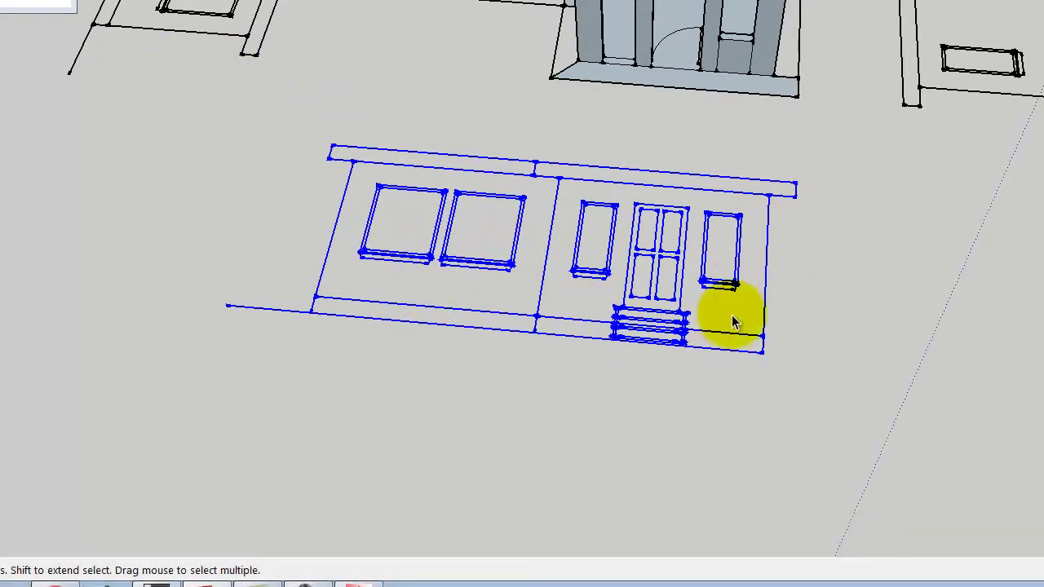
left_click(51, 191)
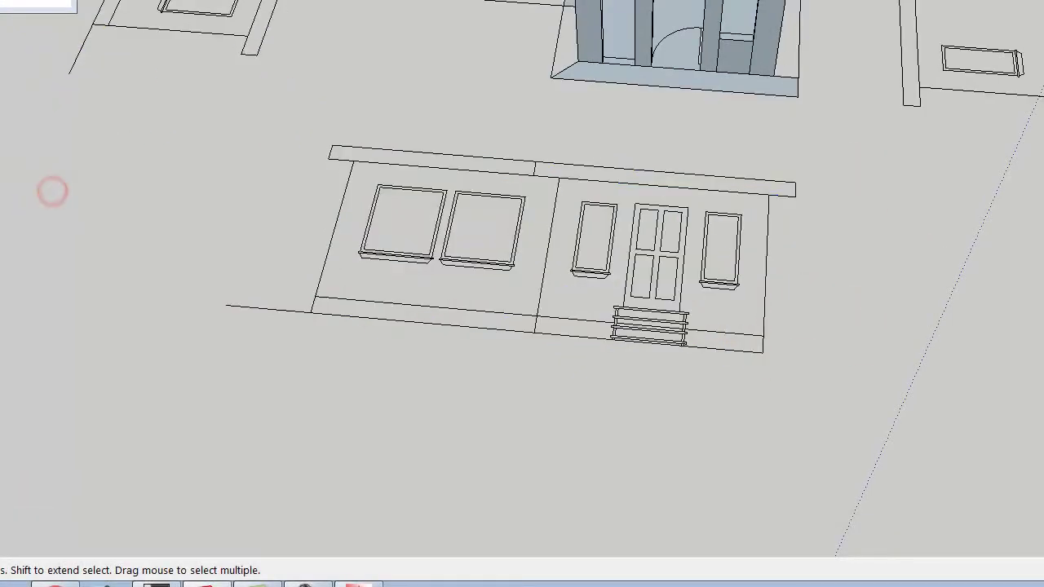
- Draw a rectangle about 2' 3 1/4" by 2' 8" at the north elevation's ground-line corner nearest the door and Push/Pull it up 4'
key("r")
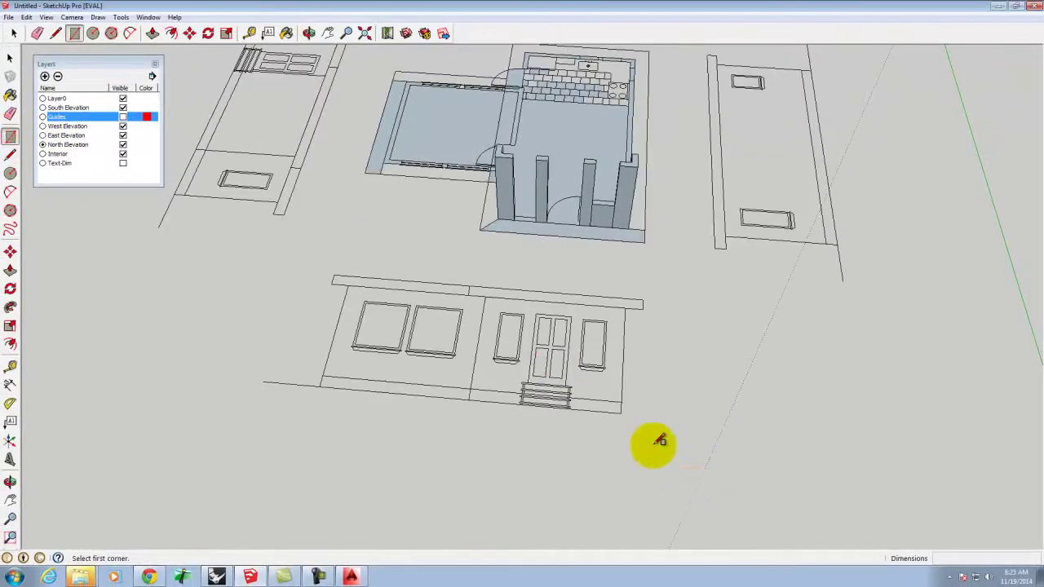
left_click(622, 412)
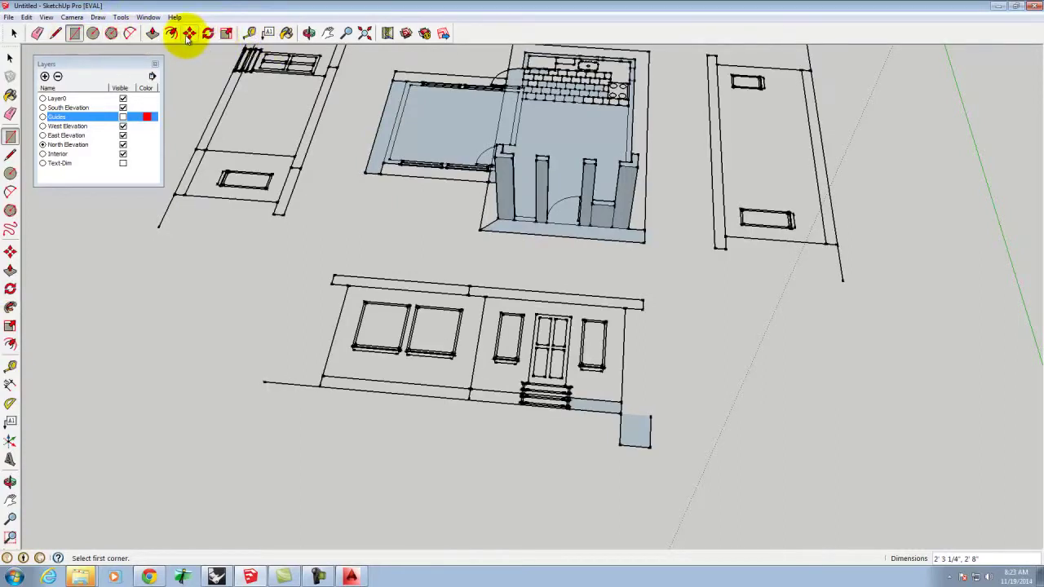
left_click(154, 33)
left_click(633, 430)
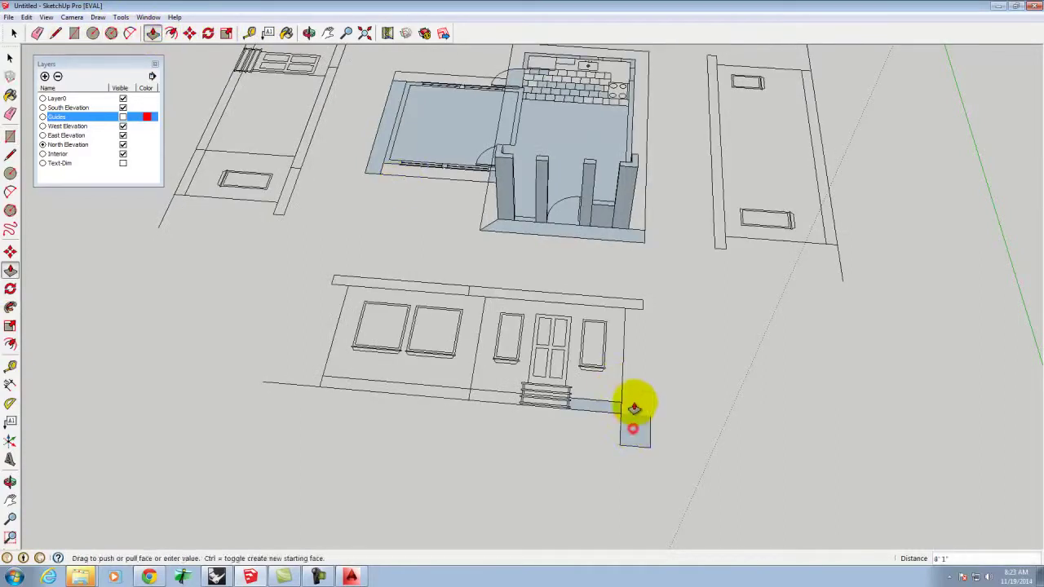
type("4")
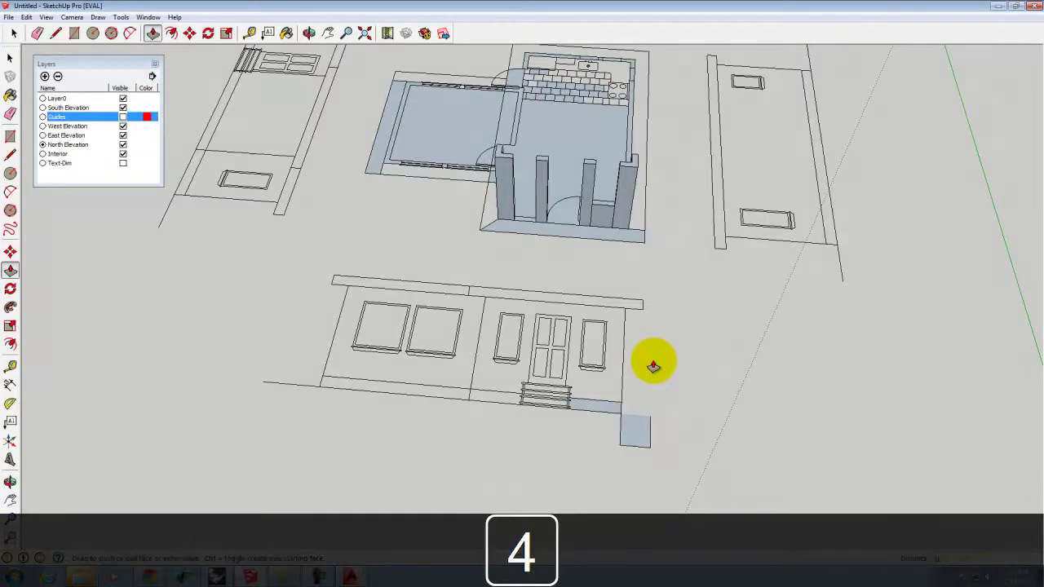
key("Return")
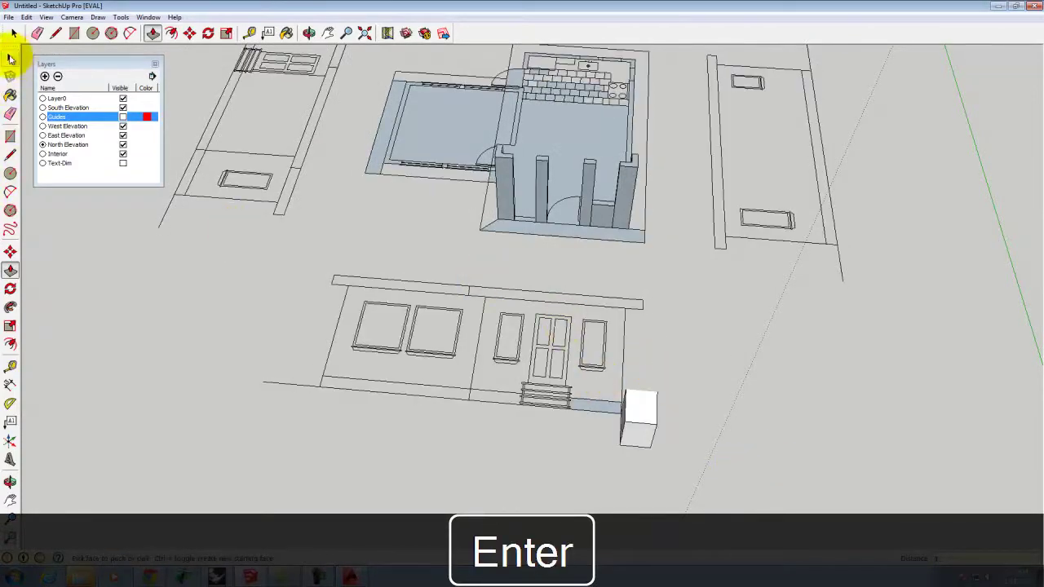
- Select the whole north elevation drawing and rotate it 90 degrees upright about the reference box's corner, using the box's side as rotation plane
left_click(309, 32)
left_click_drag(756, 406, 333, 294)
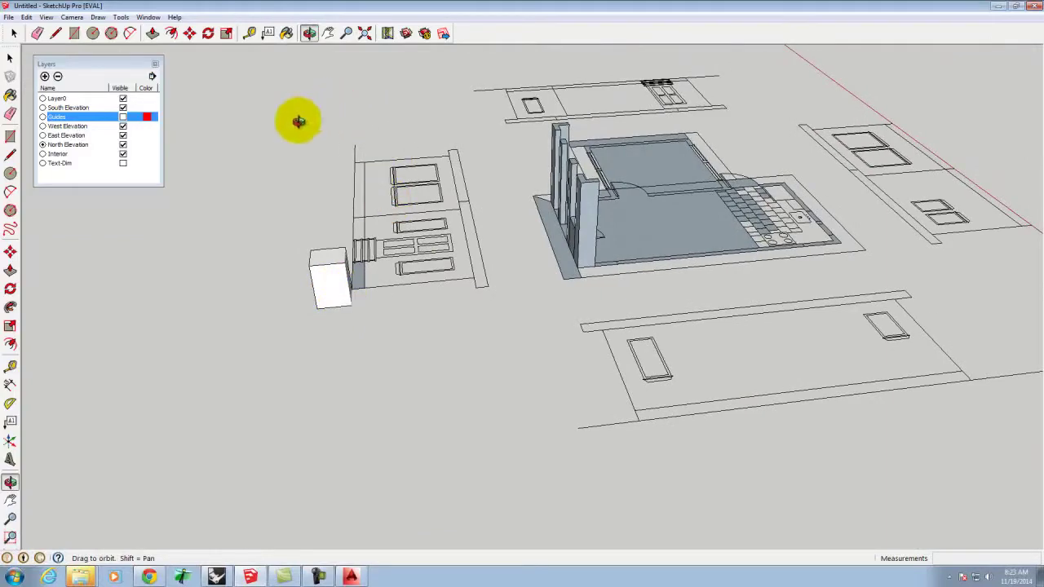
left_click(10, 57)
left_click_drag(276, 90, 493, 340)
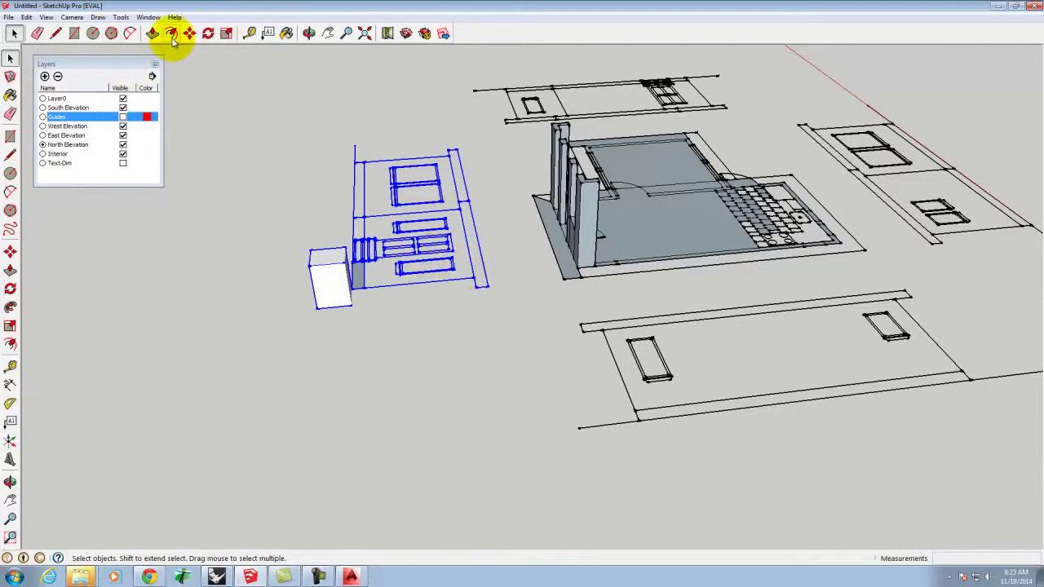
left_click(208, 32)
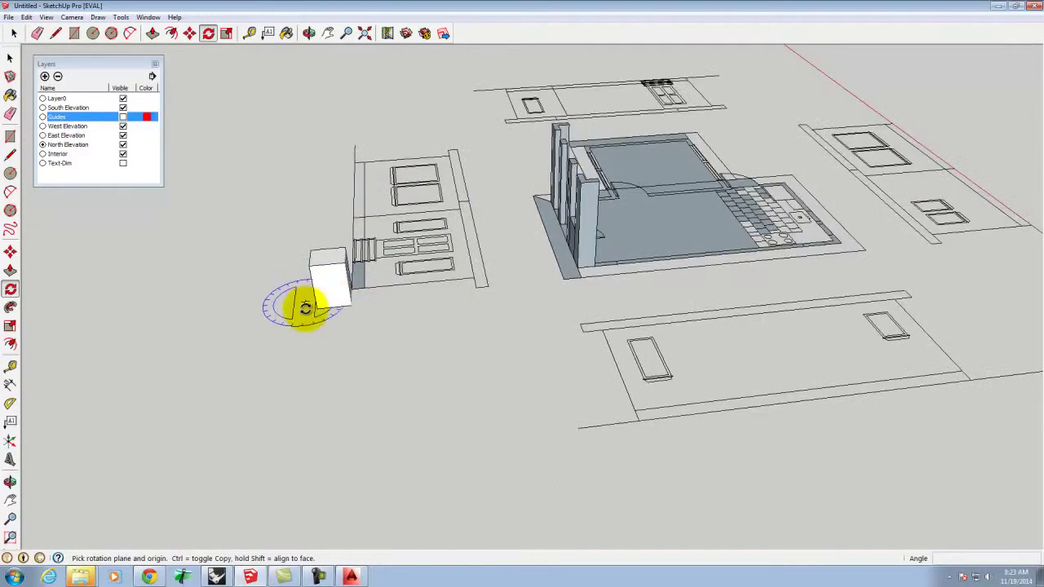
left_click(349, 305)
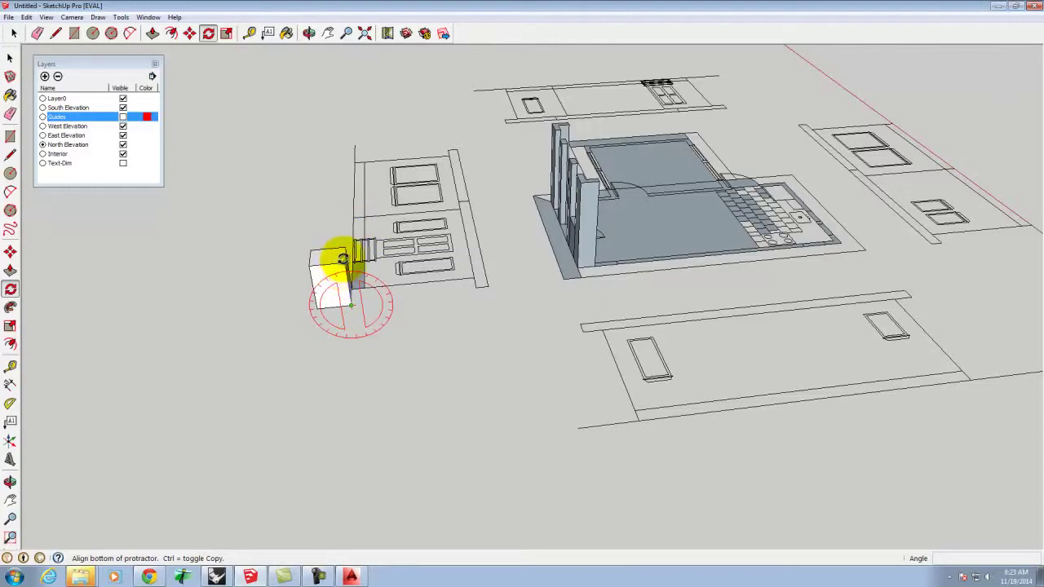
left_click(341, 259)
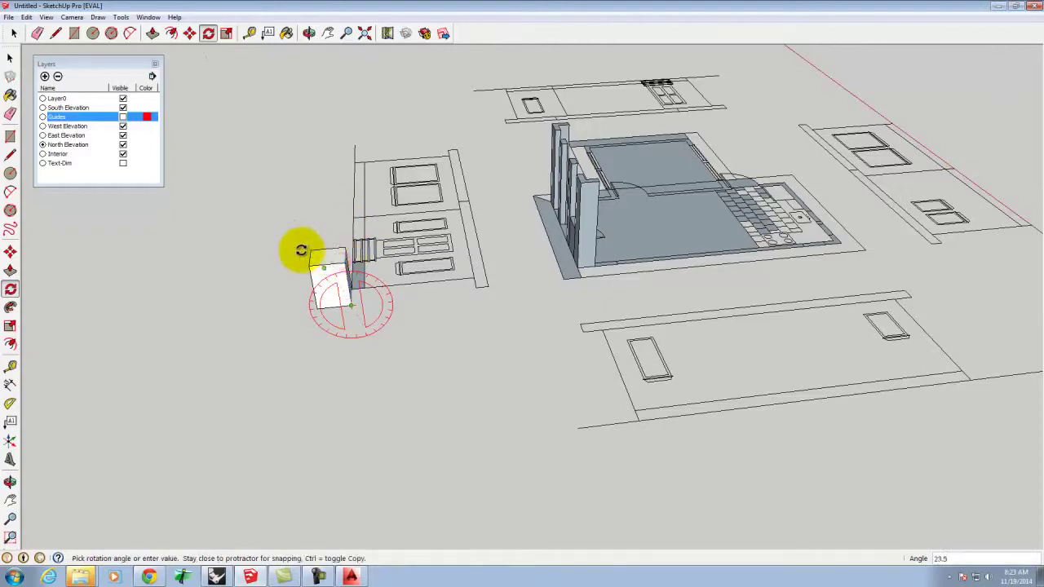
left_click(276, 319)
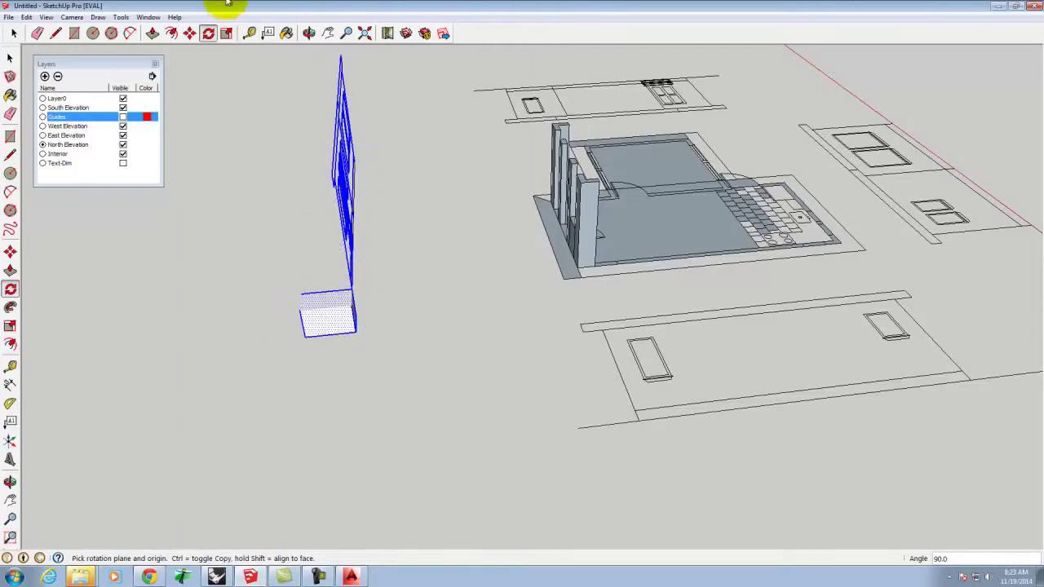
- Move the upright north elevation down 1' 9/16" from its floor-line corner to the ground-line corner beside the box
left_click(308, 32)
left_click_drag(287, 353, 554, 175)
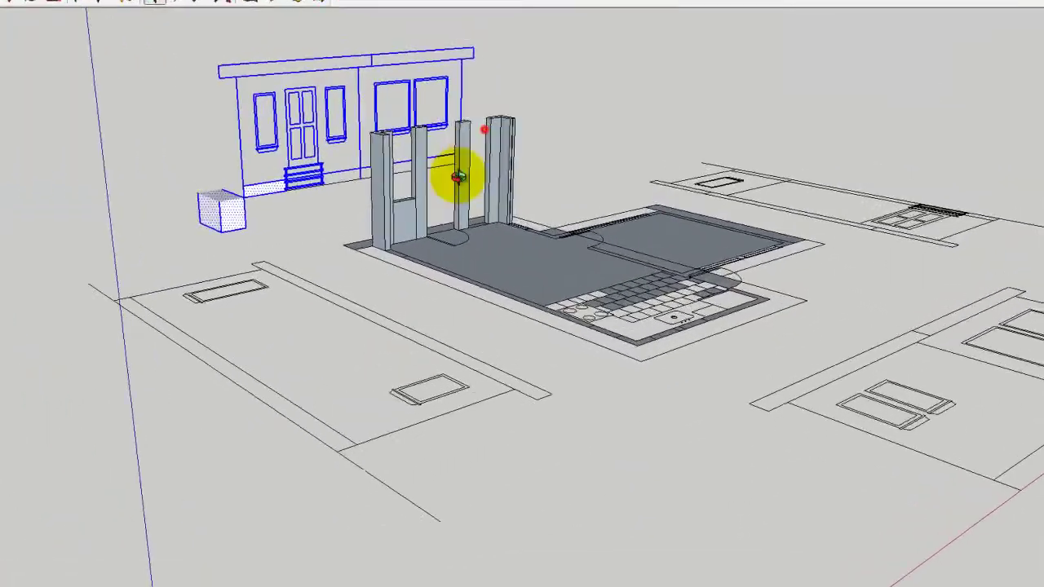
left_click_drag(458, 177, 283, 213)
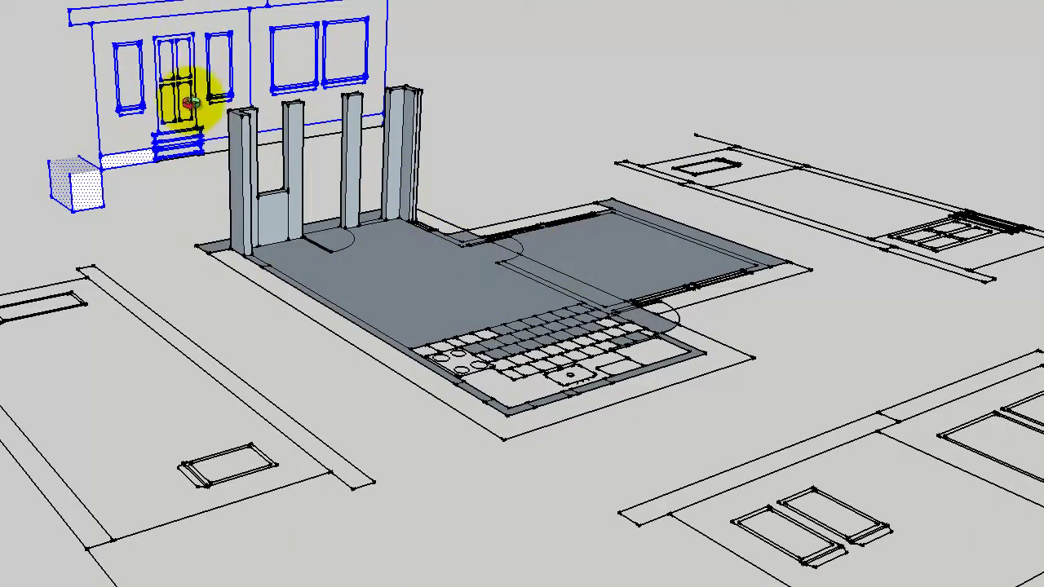
left_click_drag(301, 133, 483, 294)
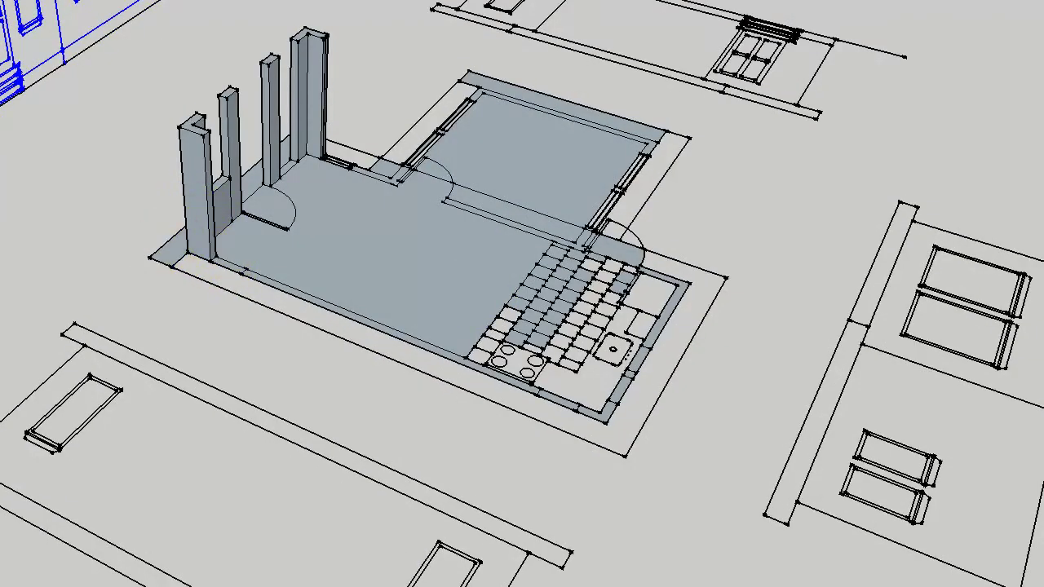
left_click(190, 33)
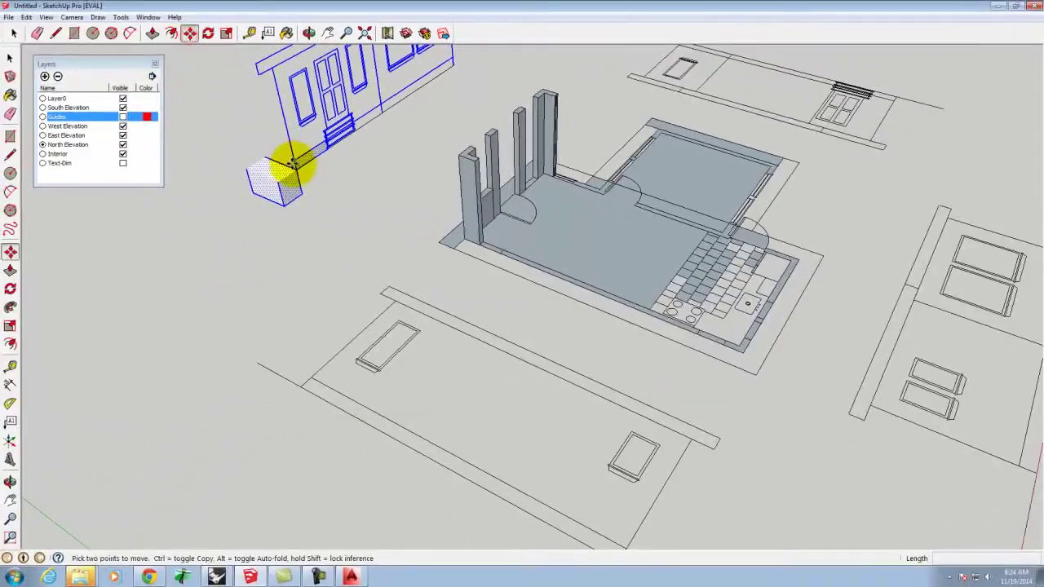
scroll(297, 168, "up", 4)
scroll(302, 155, "up", 2)
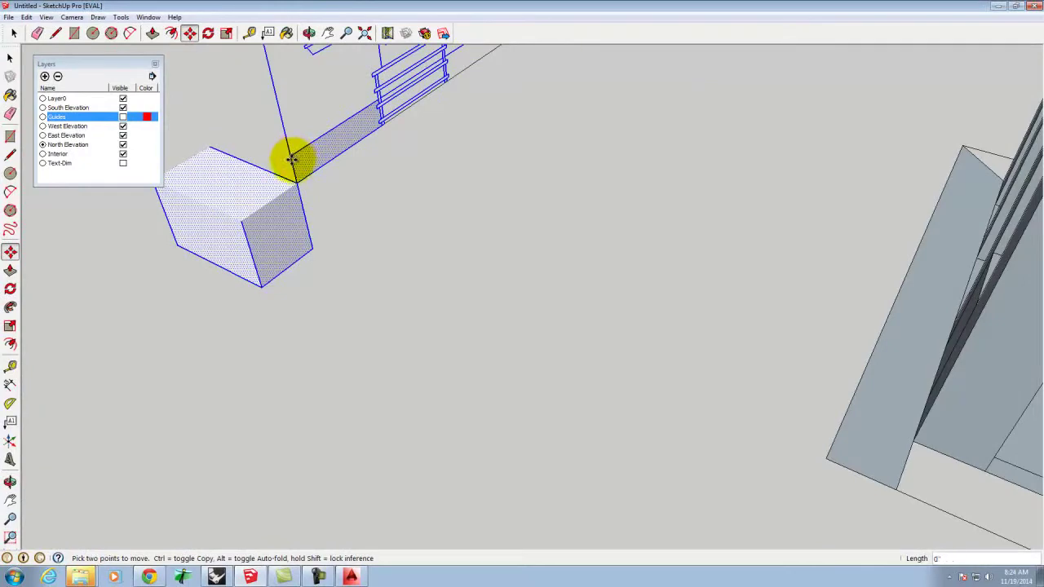
left_click(292, 157)
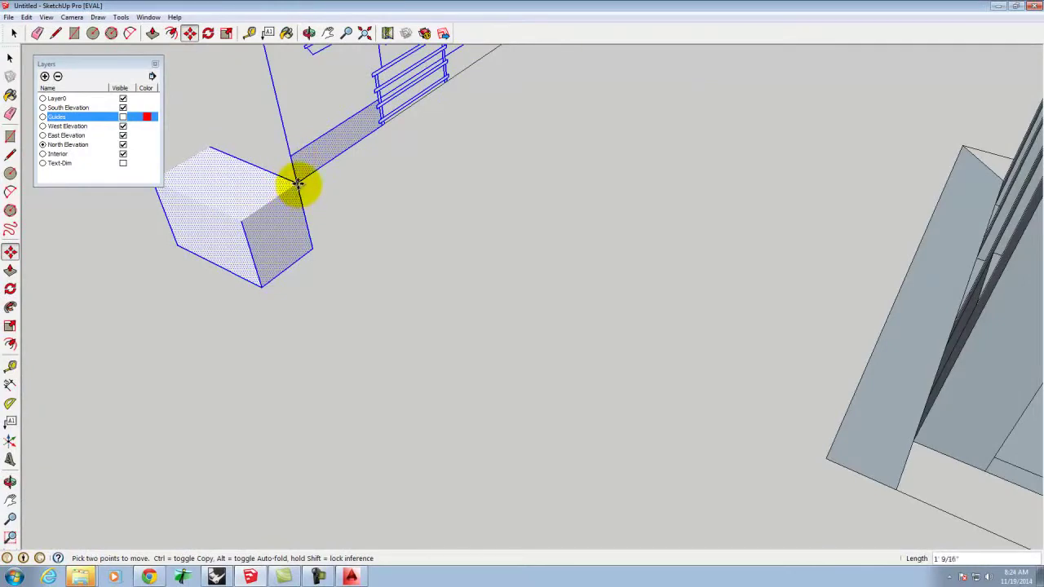
scroll(302, 182, "down", 2)
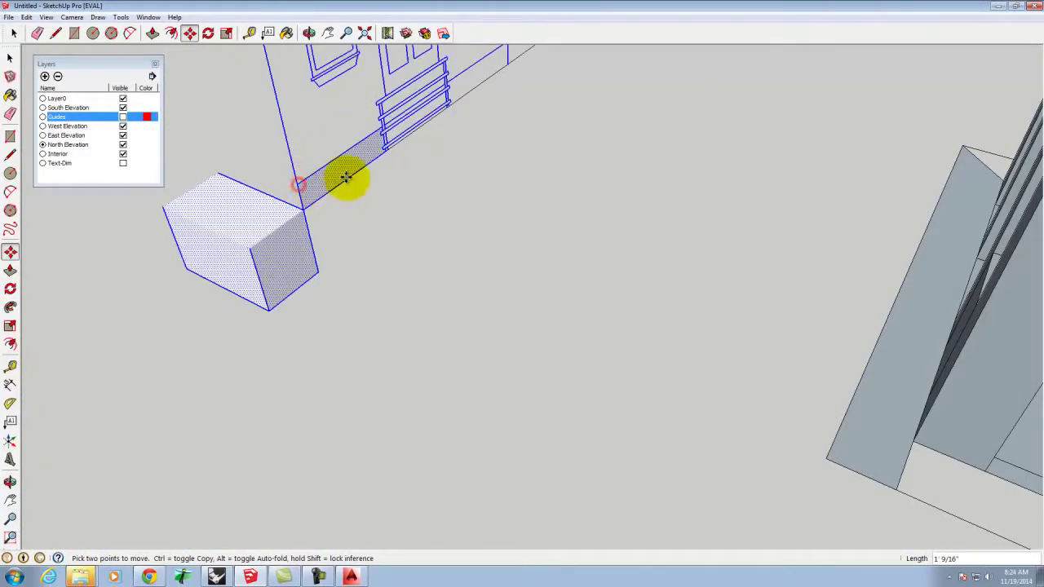
scroll(318, 228, "down", 5)
key("Escape")
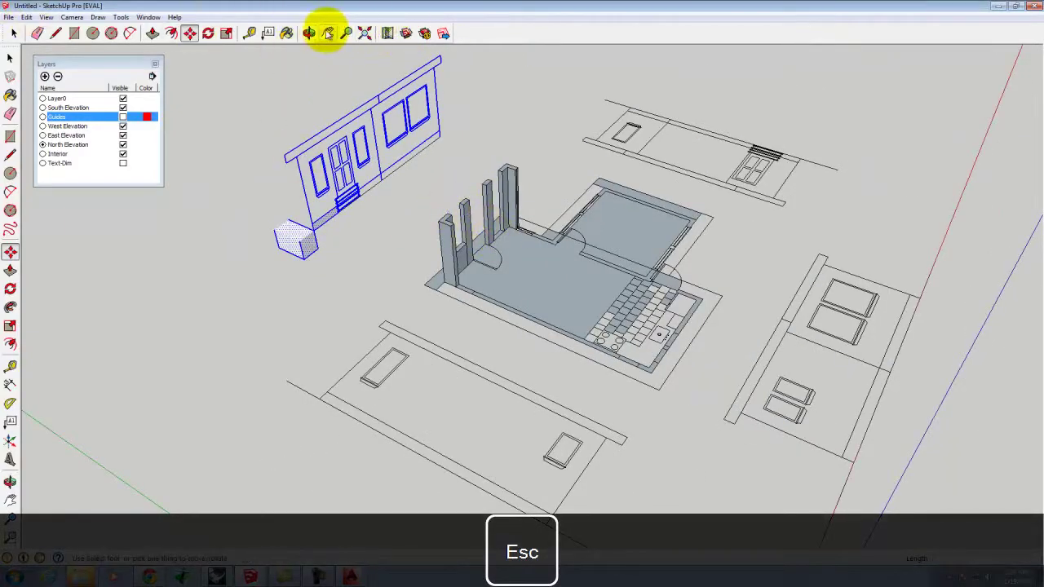
- Push/Pull the tops of the four north wall pieces up 11 7/16" to the underside of the north elevation's roof edge
left_click(152, 32)
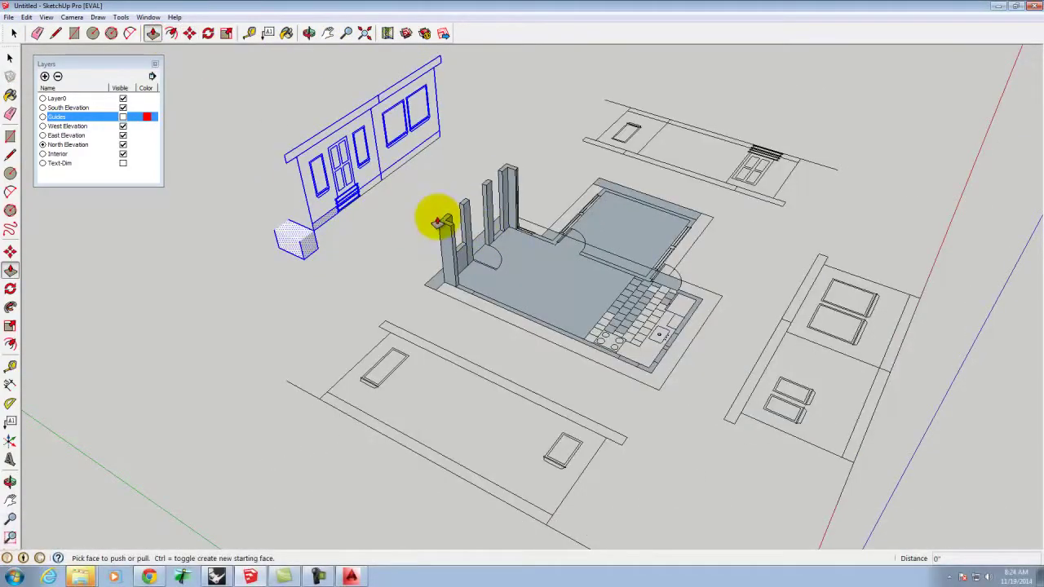
left_click_drag(444, 225, 285, 167)
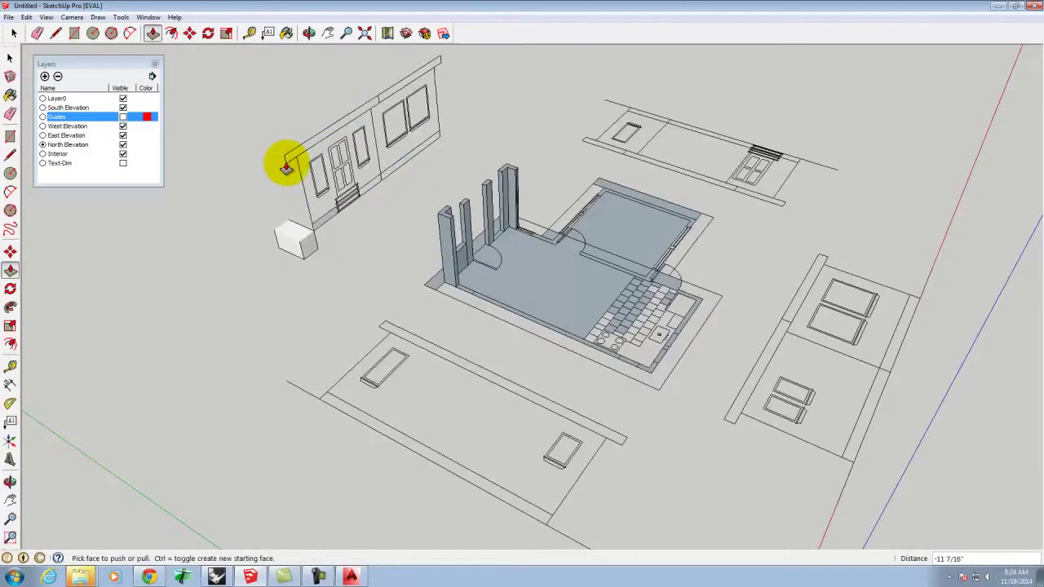
left_click_drag(465, 207, 289, 166)
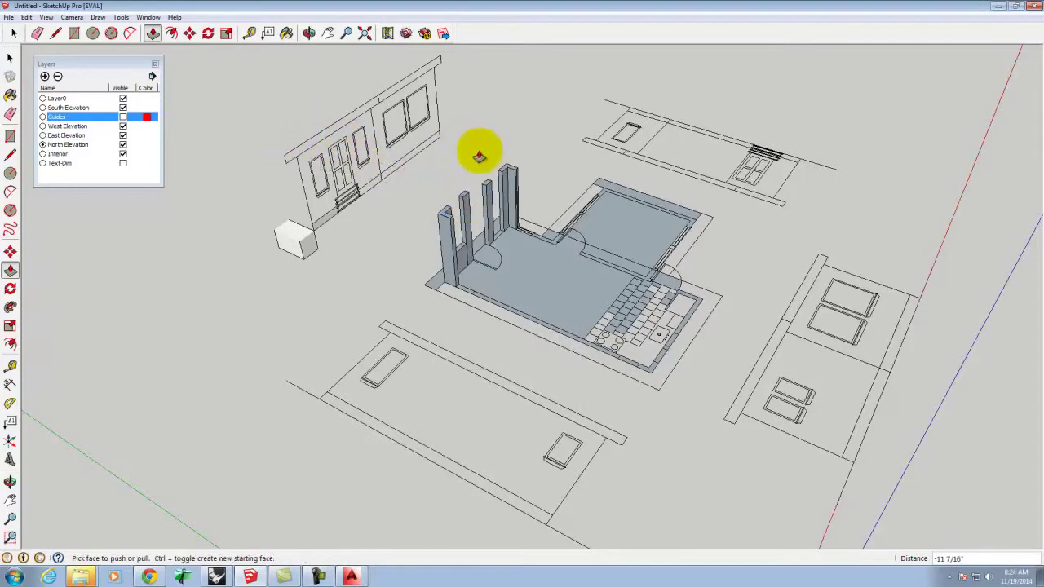
left_click_drag(487, 186, 314, 159)
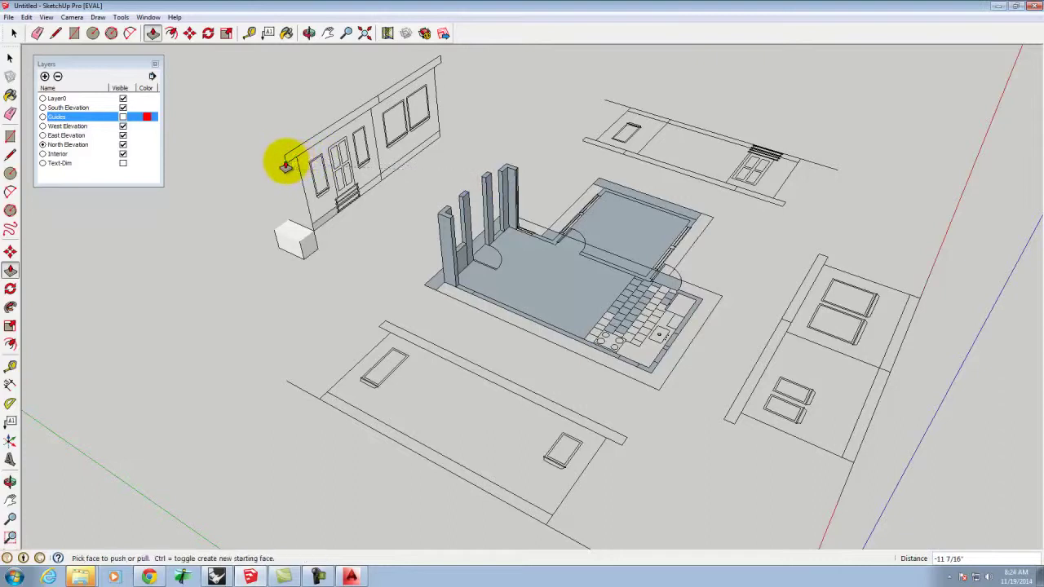
left_click_drag(506, 171, 293, 168)
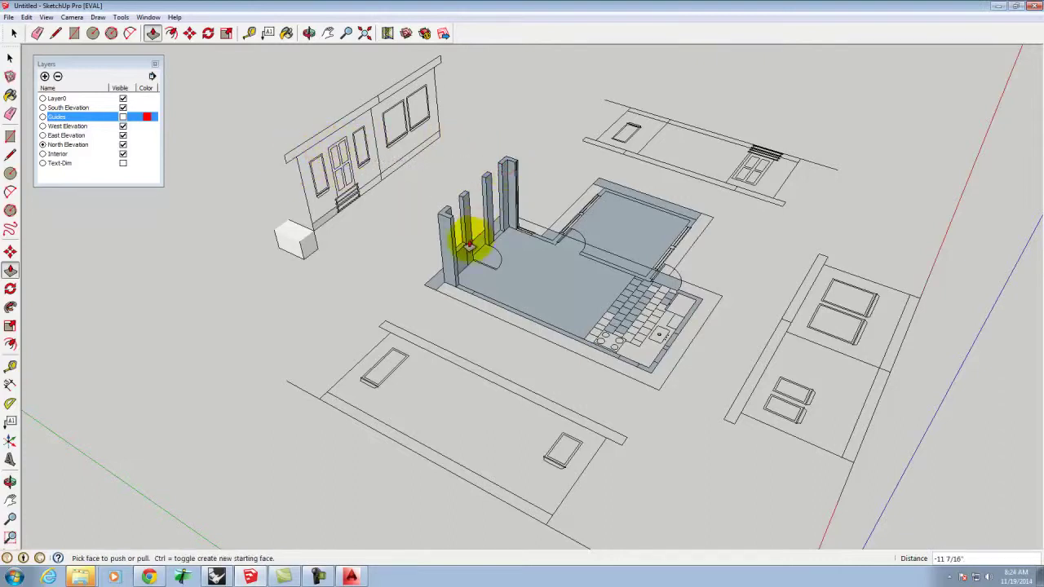
- Push/Pull the two low wall sections under the front windows up to the sill height of the north elevation, the first by 9/16"
left_click_drag(461, 250, 321, 204)
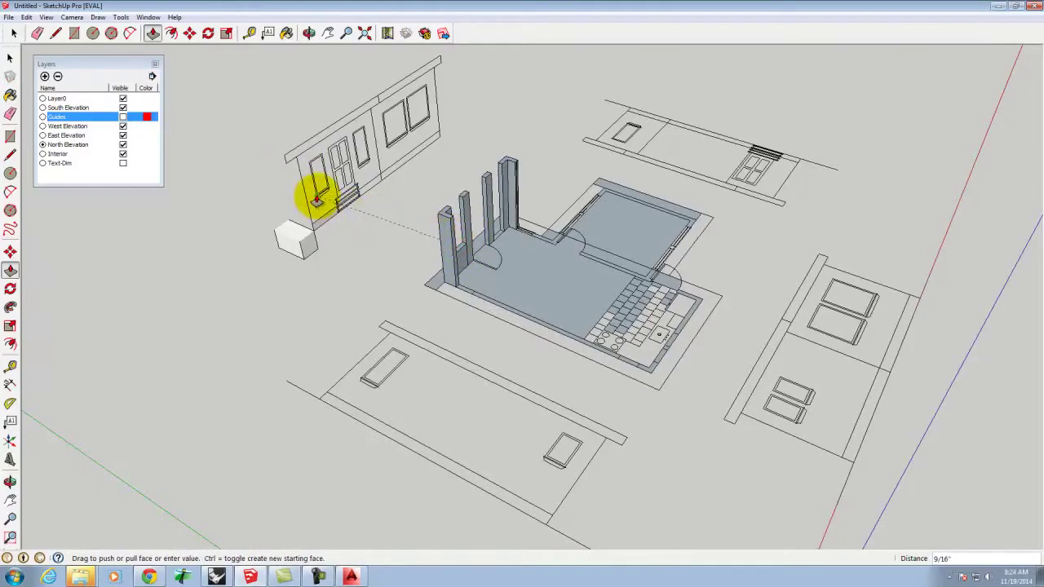
left_click_drag(317, 199, 318, 200)
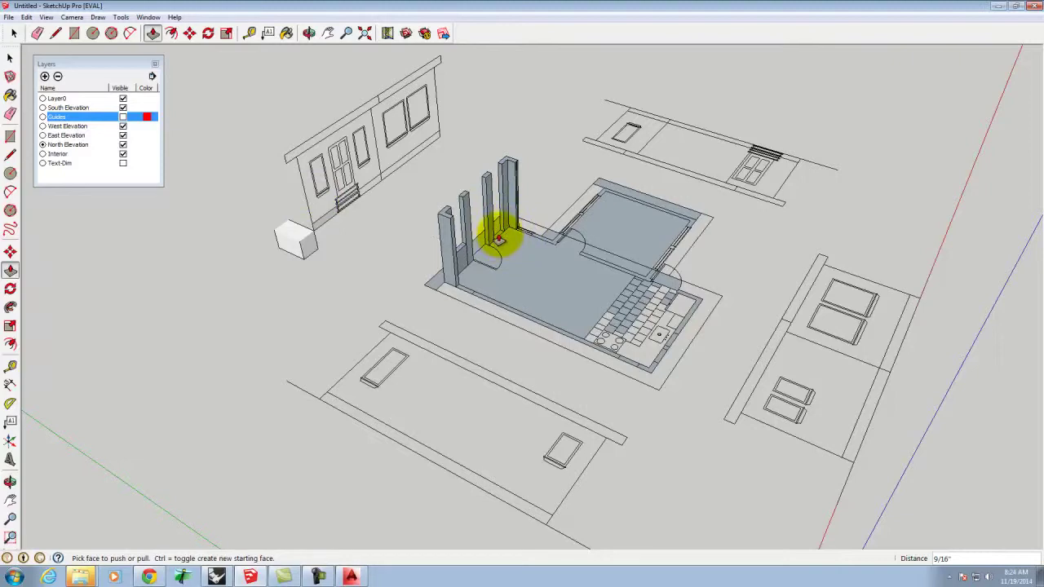
left_click_drag(499, 225, 362, 173)
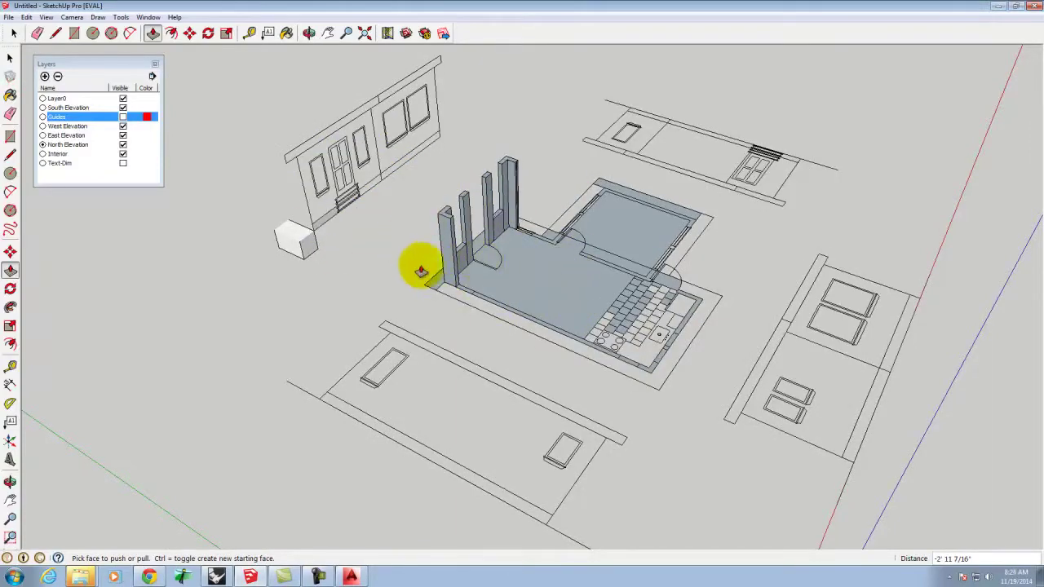
- Draw two 2' lines between the tops of the corner wall piece and its neighbour to bridge the window opening
left_click(10, 154)
scroll(457, 194, "up", 5)
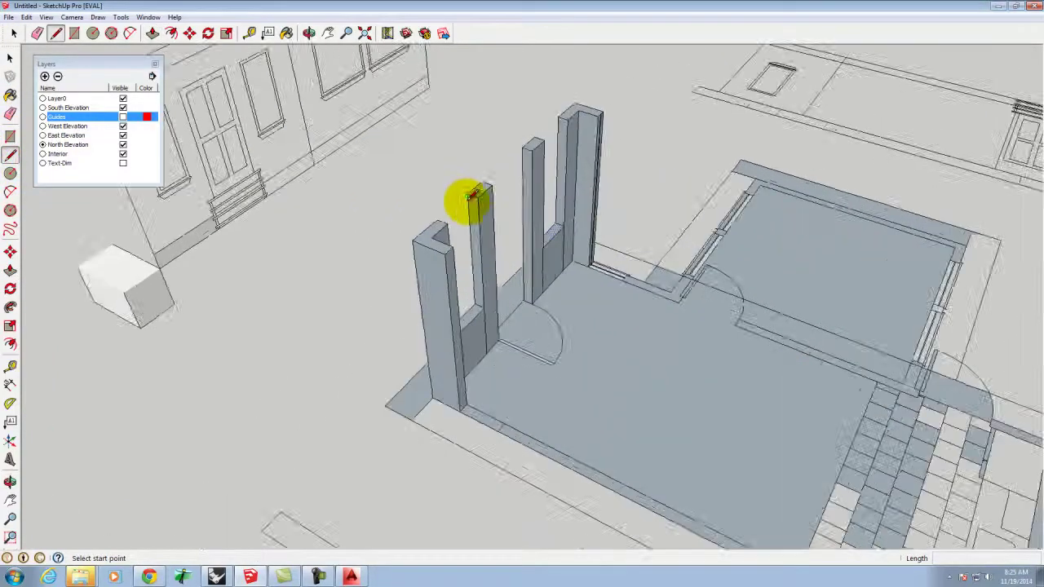
scroll(471, 195, "up", 2)
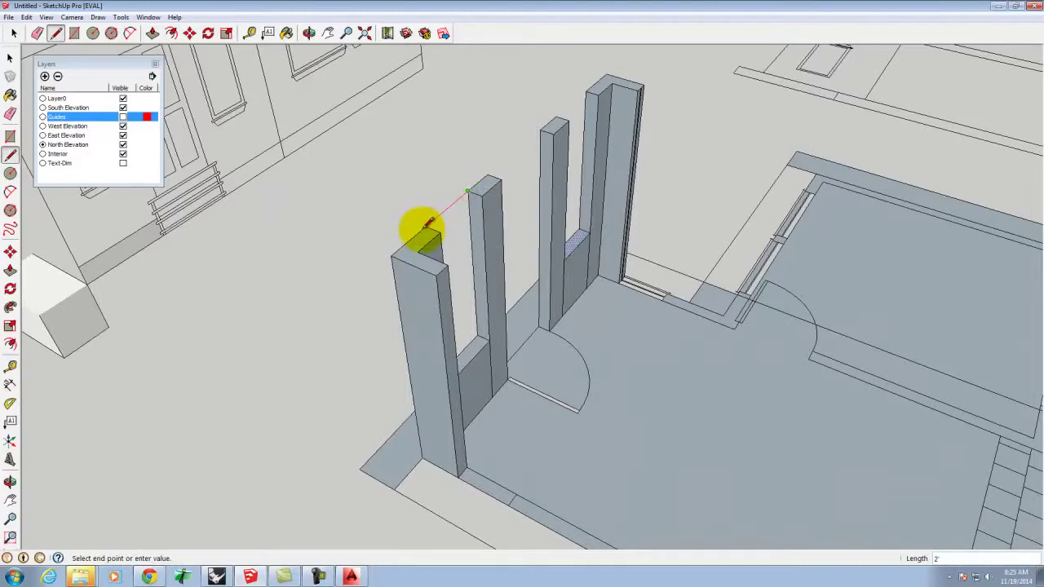
left_click(425, 228)
left_click(482, 196)
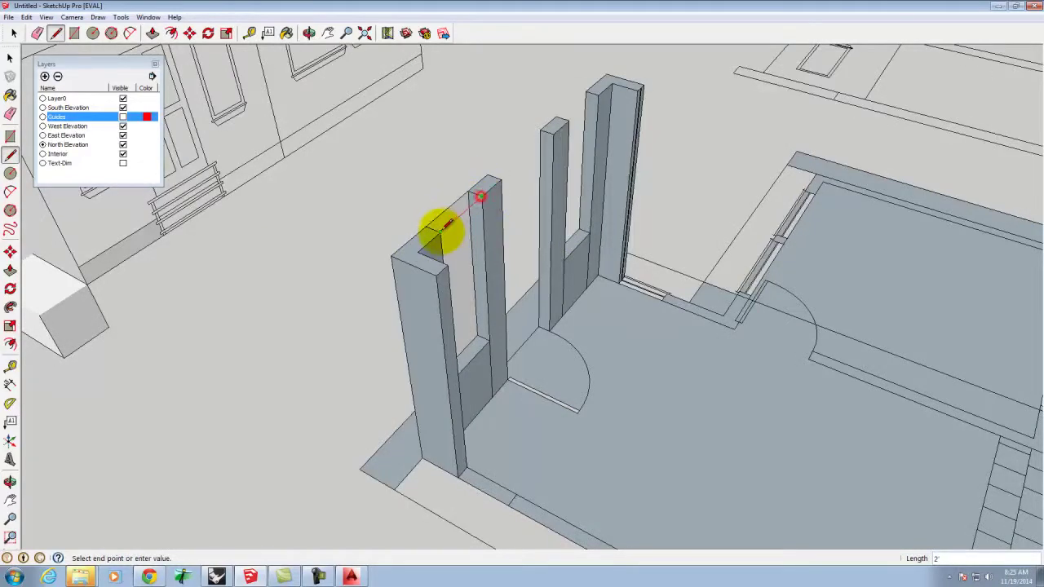
left_click(440, 229)
scroll(443, 235, "down", 6)
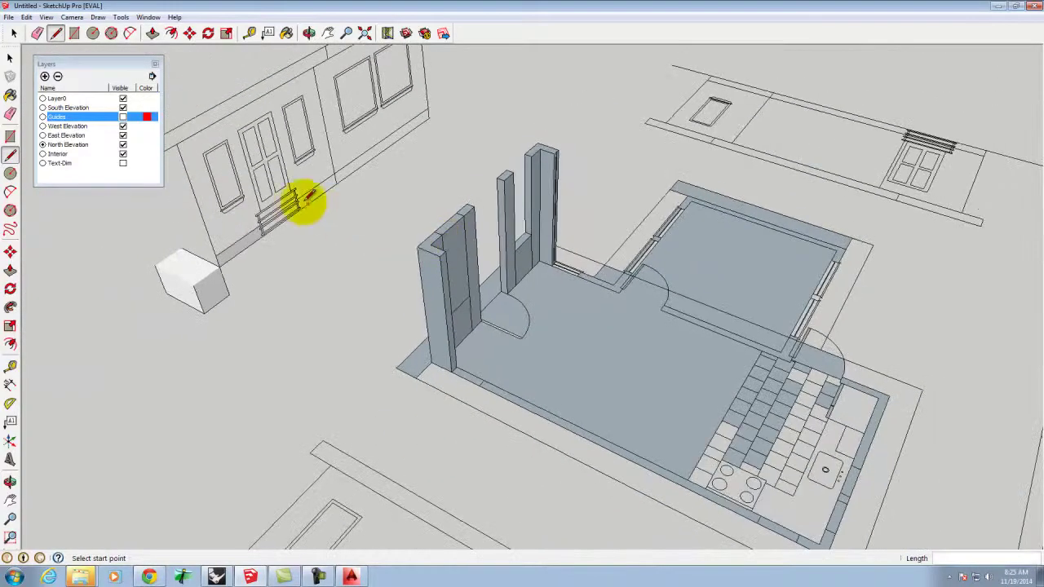
- Project the elevation's window-head corner onto the wall with a line and draw the 2' window-head line across the bridged opening
left_click(203, 153)
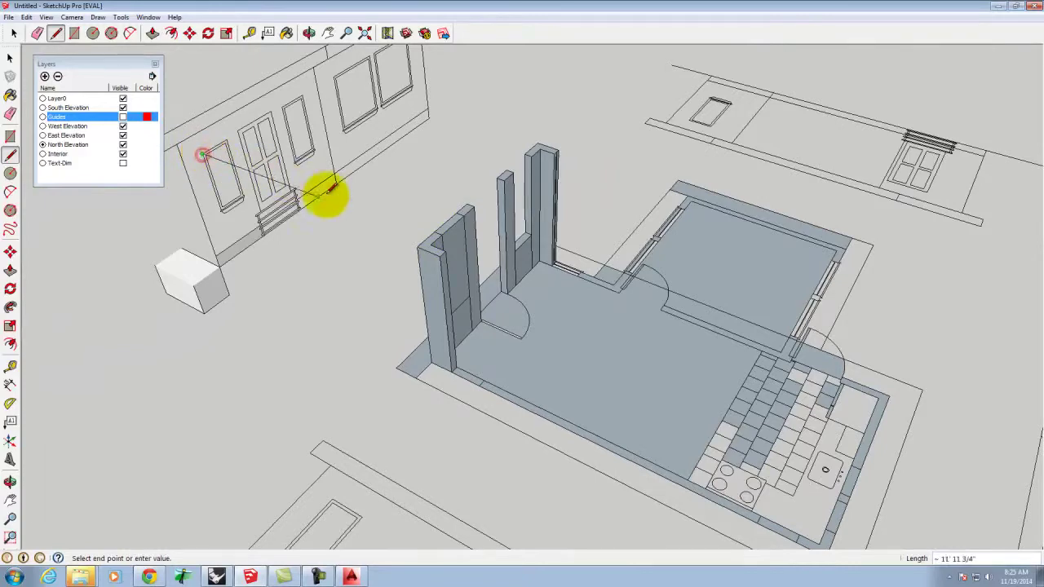
left_click(309, 32)
left_click_drag(273, 251, 612, 261)
left_click_drag(195, 235, 361, 194)
left_click(55, 33)
left_click(338, 349)
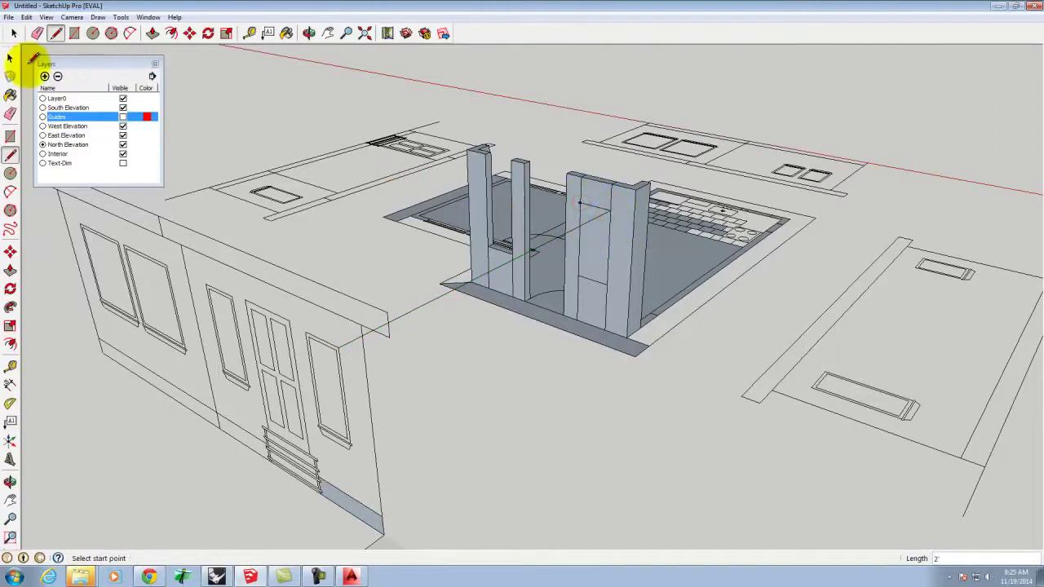
- Delete the leftover projection line and the face filling the window opening between the sill and the head
left_click(9, 56)
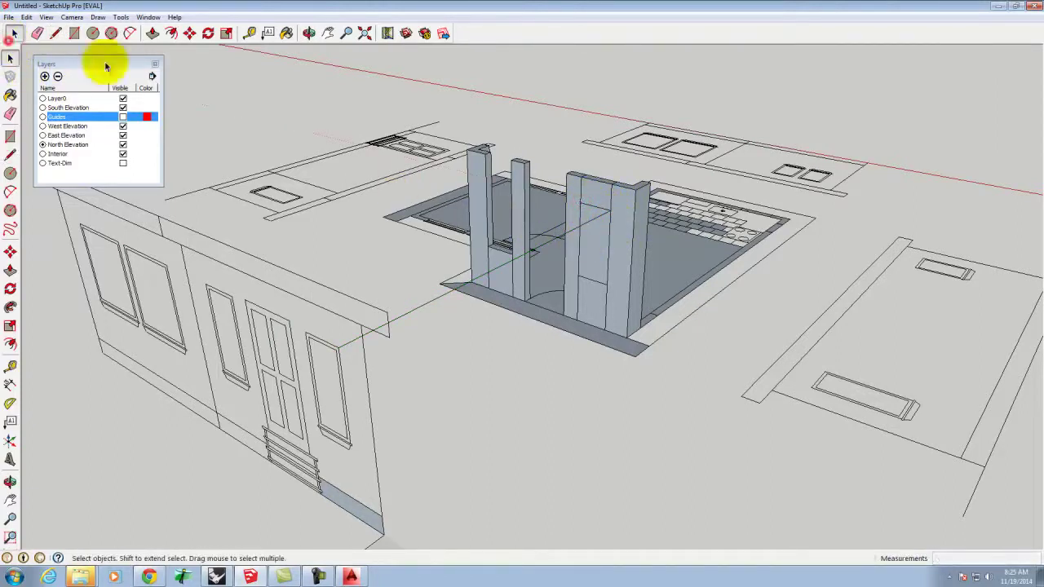
left_click(546, 246)
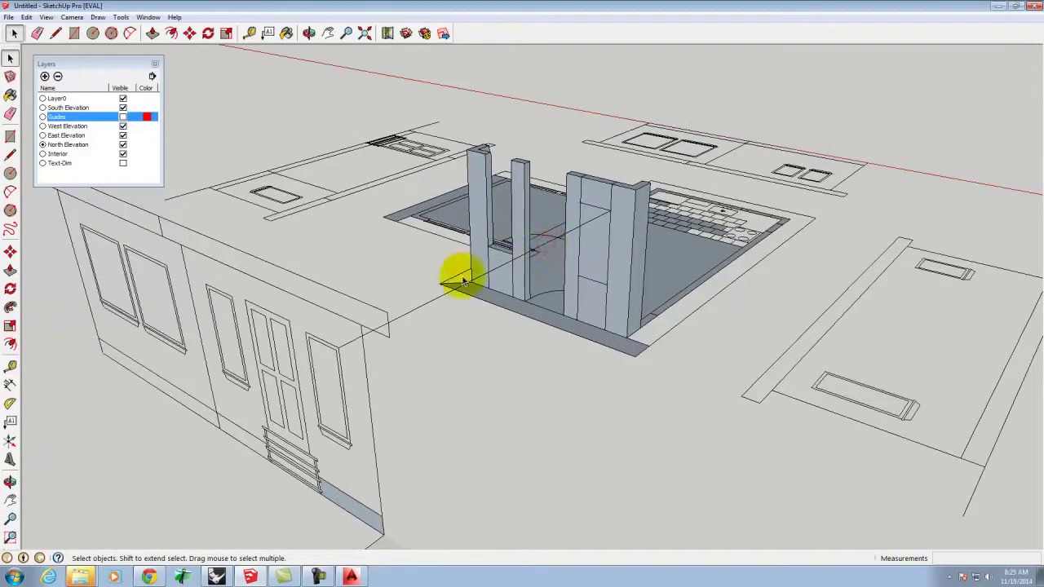
left_click(430, 304)
key("Delete")
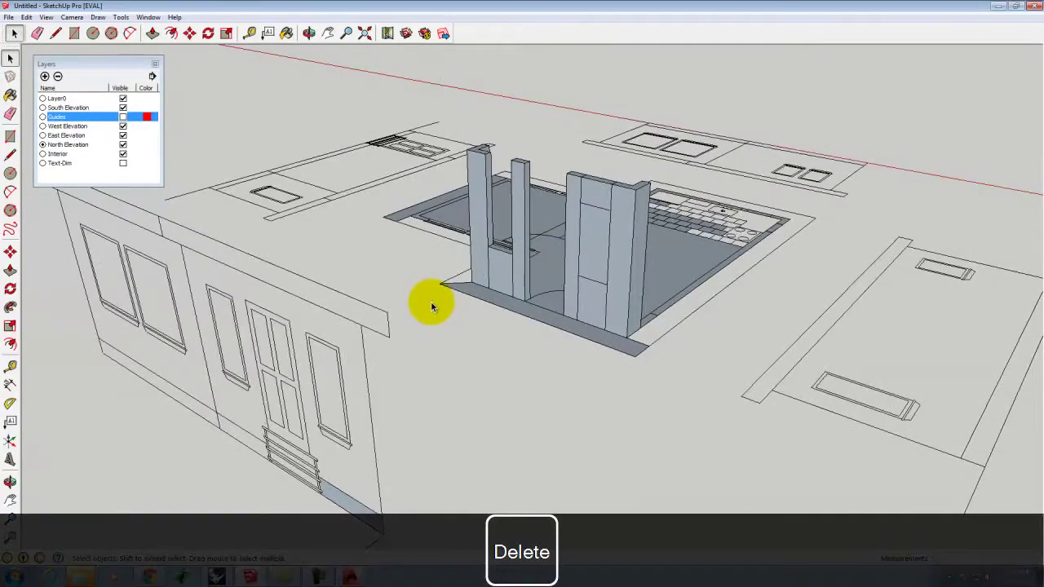
left_click(594, 242)
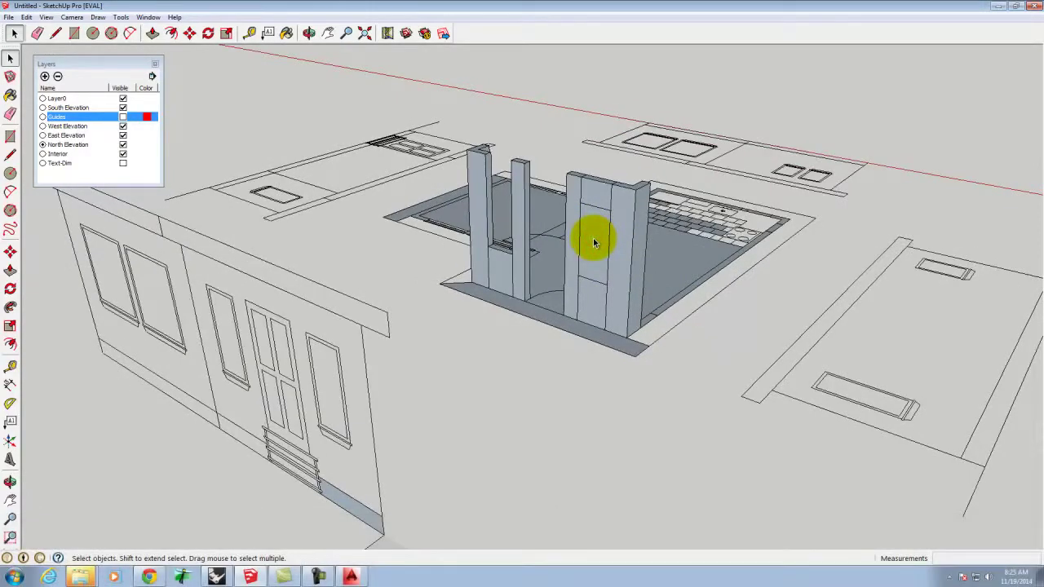
key("Delete")
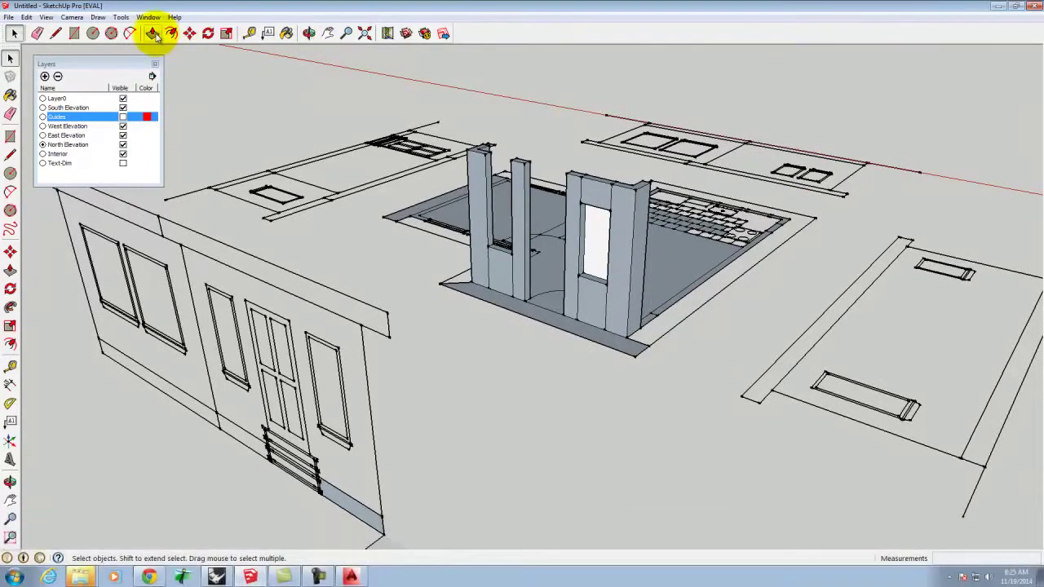
- Draw a line from the window-head corner across the depth of the wall jamb, perpendicular to the wall face
left_click(308, 32)
left_click_drag(635, 253, 139, 205)
left_click_drag(392, 139, 439, 135)
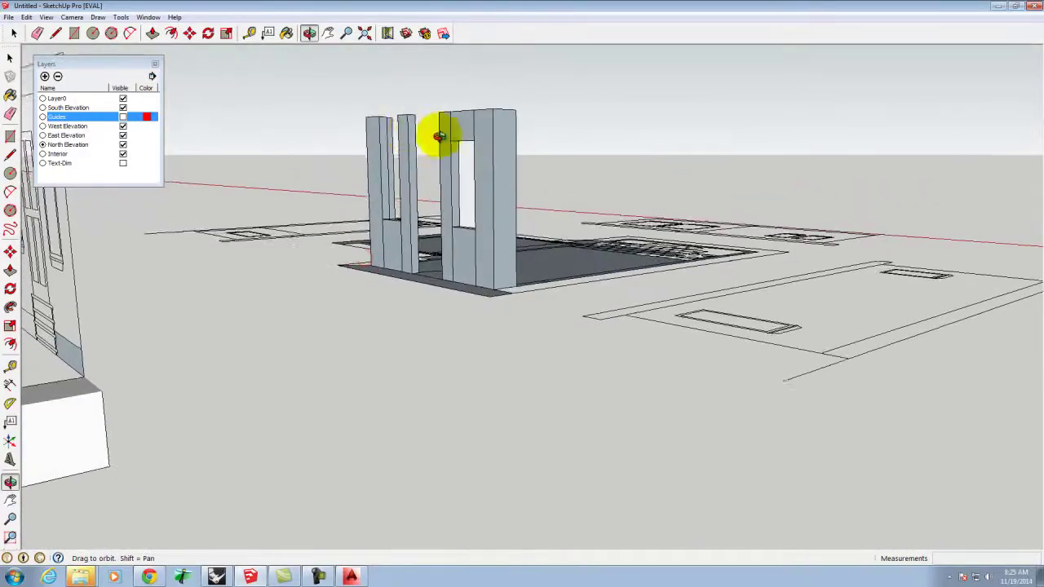
scroll(439, 135, "up", 5)
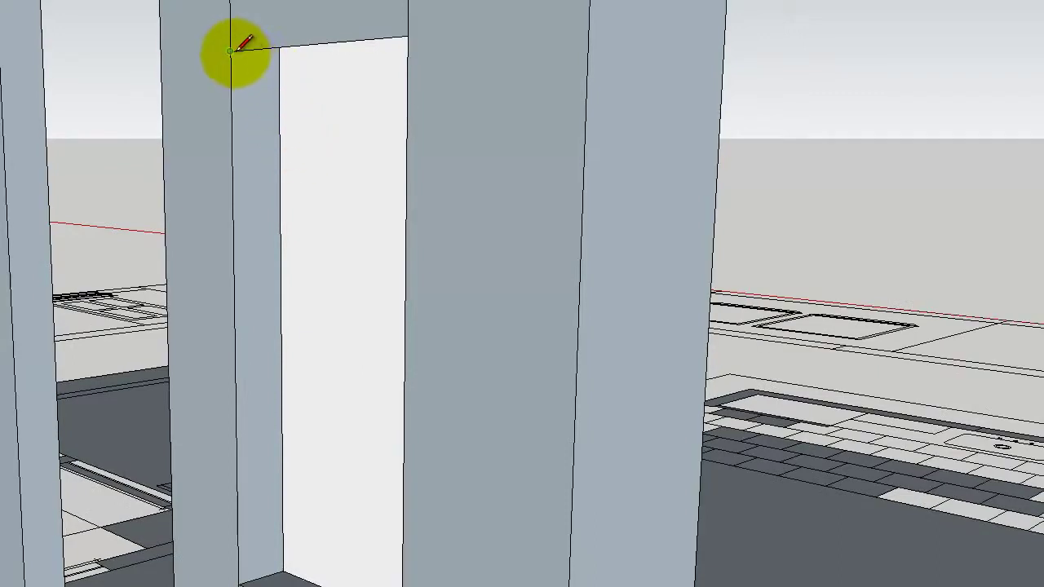
left_click(231, 51)
left_click(281, 51)
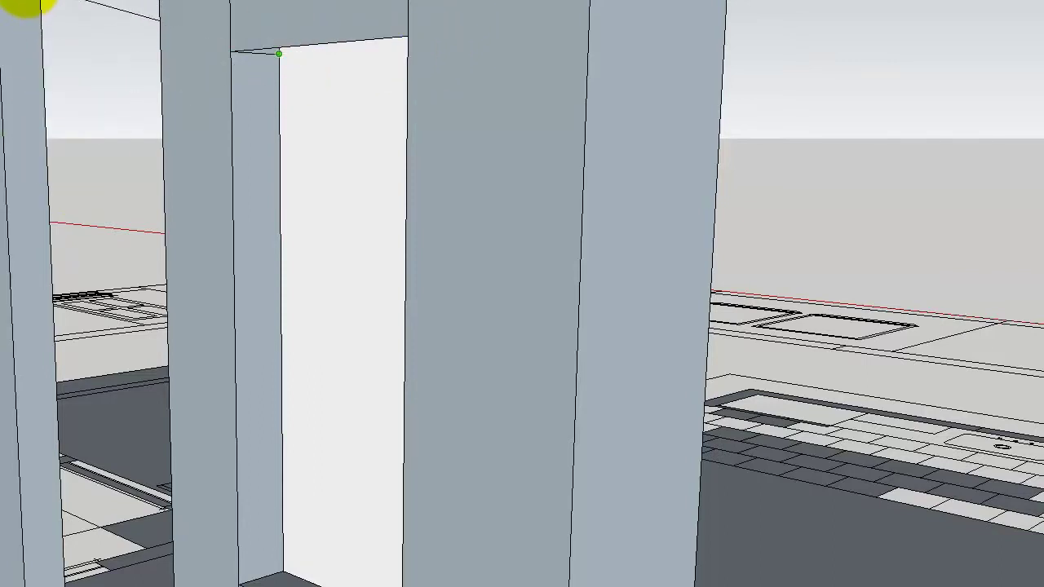
- Draw a 2' line across the opposite side of the opening at head height and a 6" line across the other jamb, closing the head's underside
left_click(257, 16)
left_click_drag(79, 253, 676, 235)
scroll(317, 277, "down", 4)
scroll(713, 204, "up", 1)
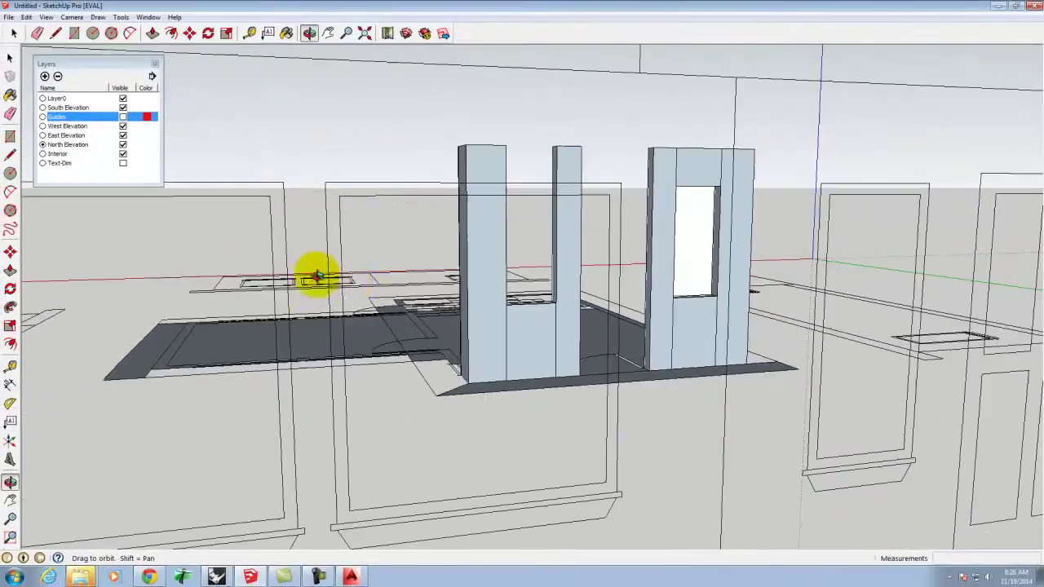
scroll(715, 196, "up", 8)
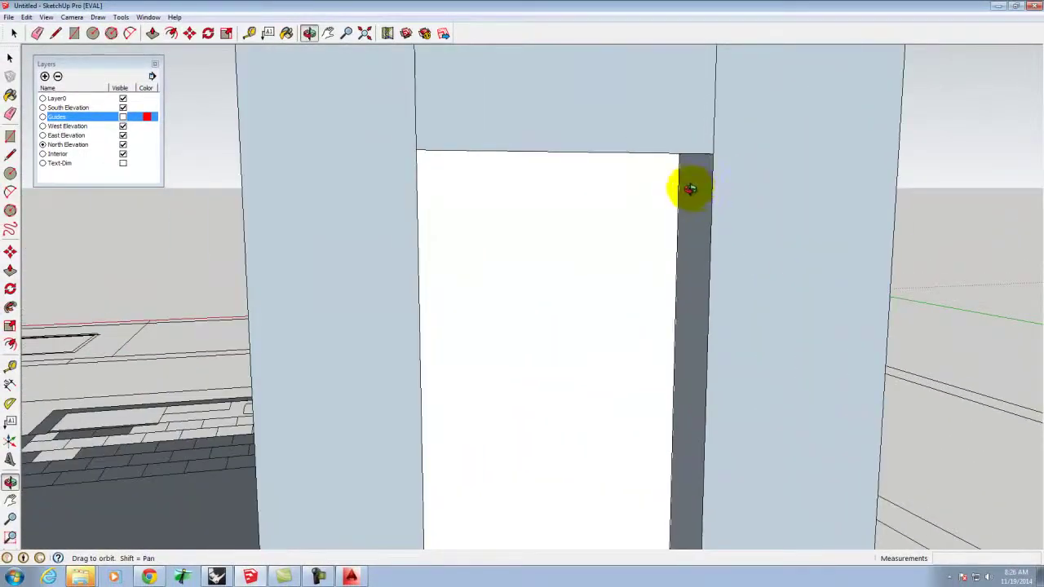
left_click(11, 155)
left_click(241, 133)
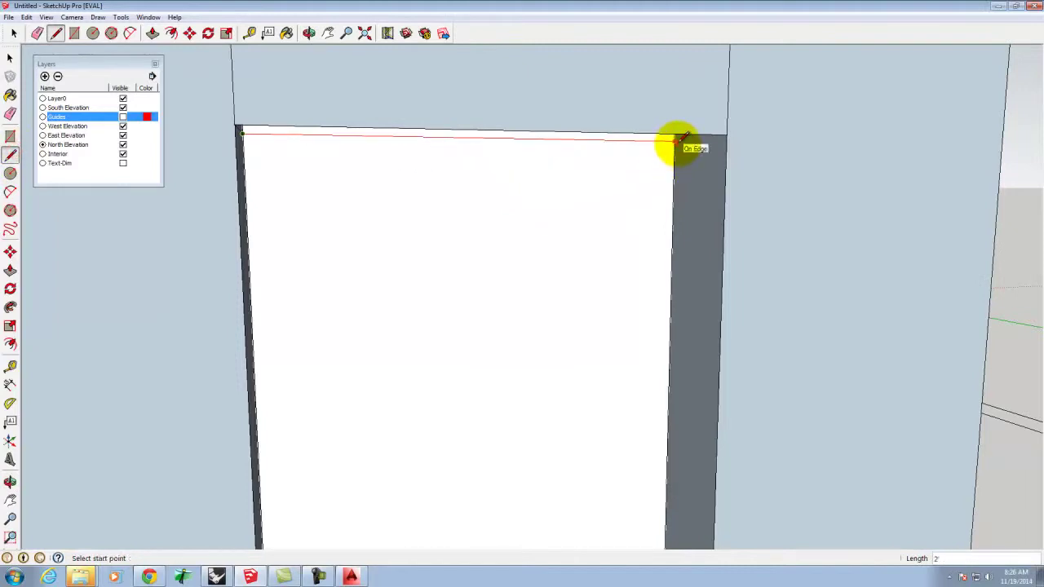
left_click(727, 135)
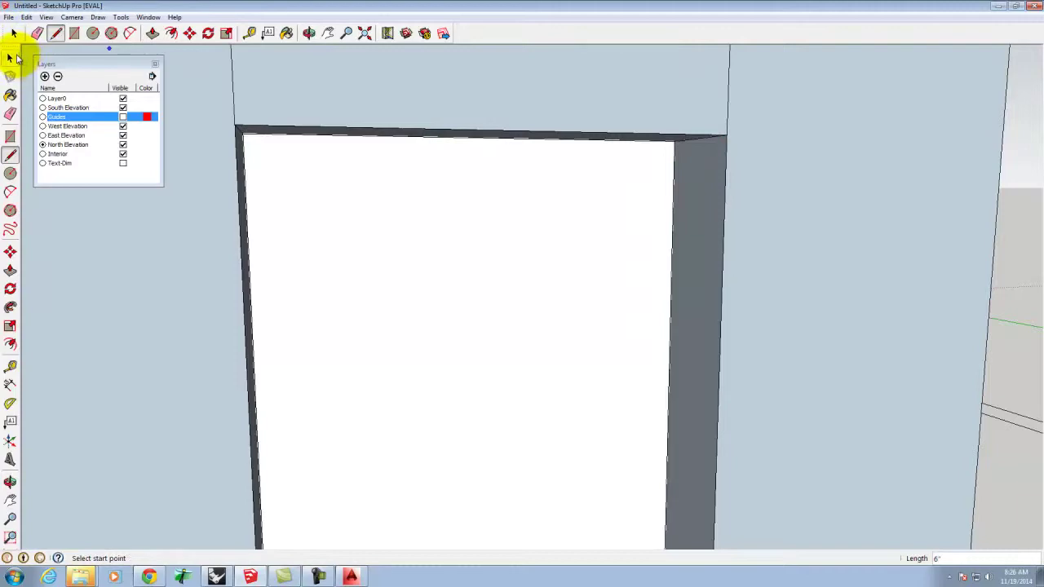
- Delete the remaining face that still covers the window opening, leaving it open through the full wall thickness
left_click(11, 57)
scroll(424, 219, "down", 10)
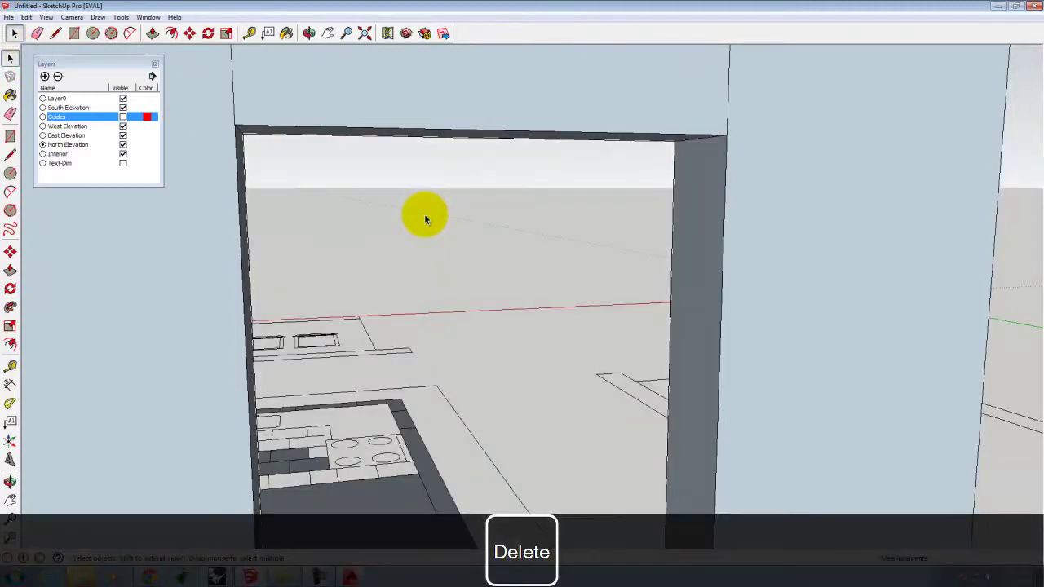
scroll(738, 308, "up", 3)
scroll(737, 302, "down", 5)
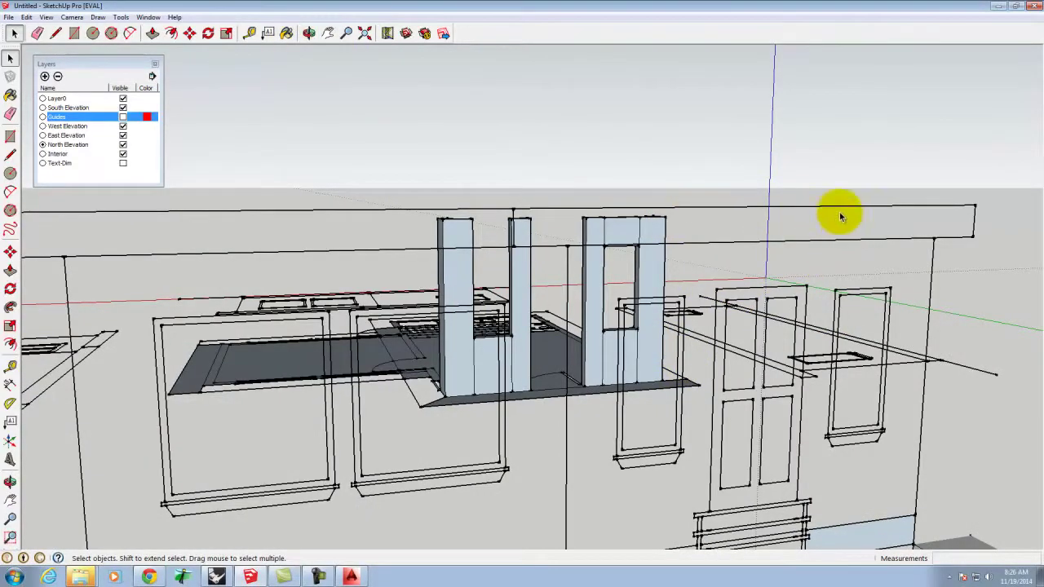
left_click(309, 33)
left_click_drag(882, 222, 513, 278)
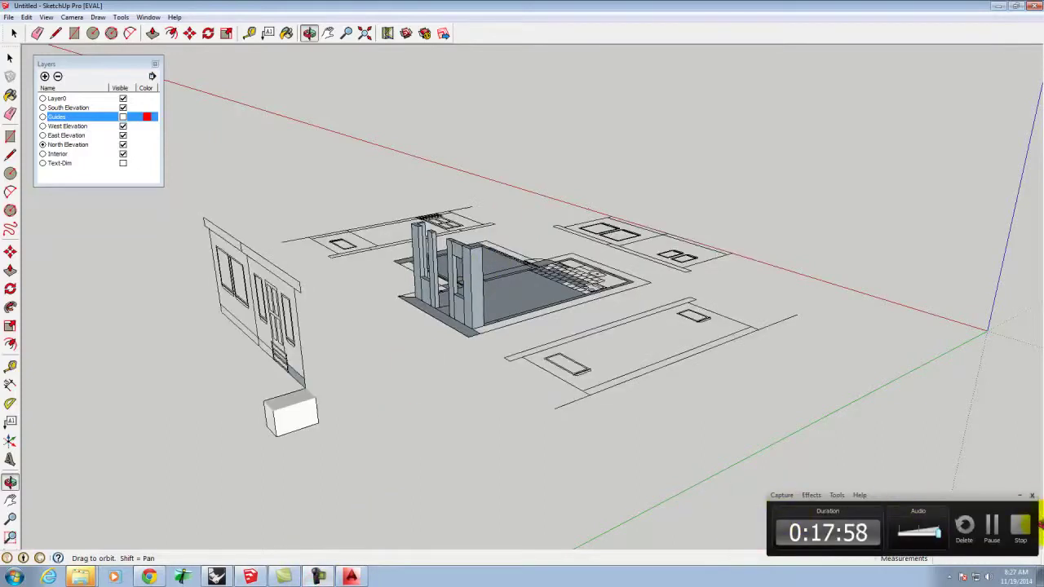
left_click(1022, 531)
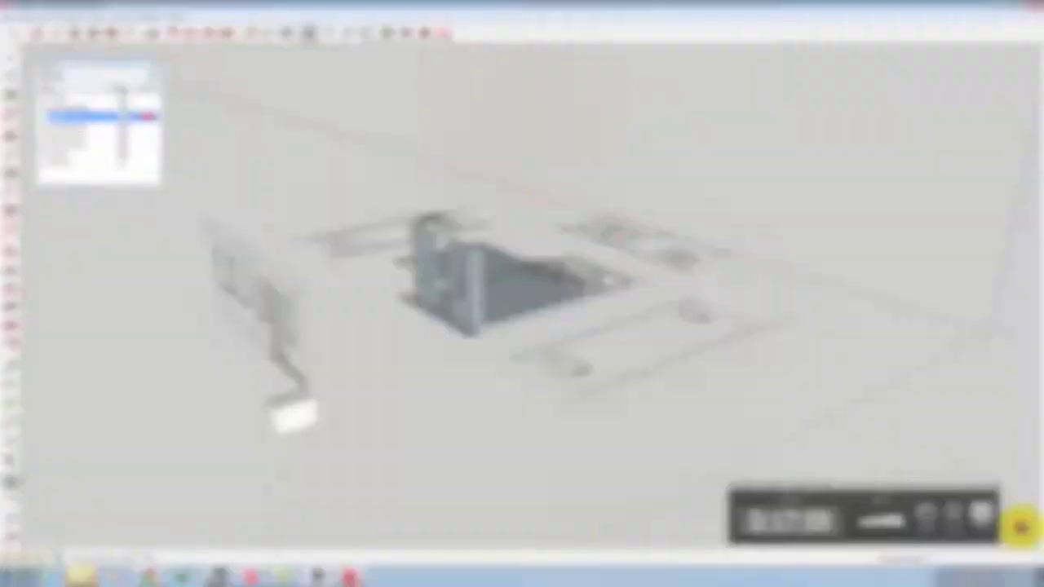